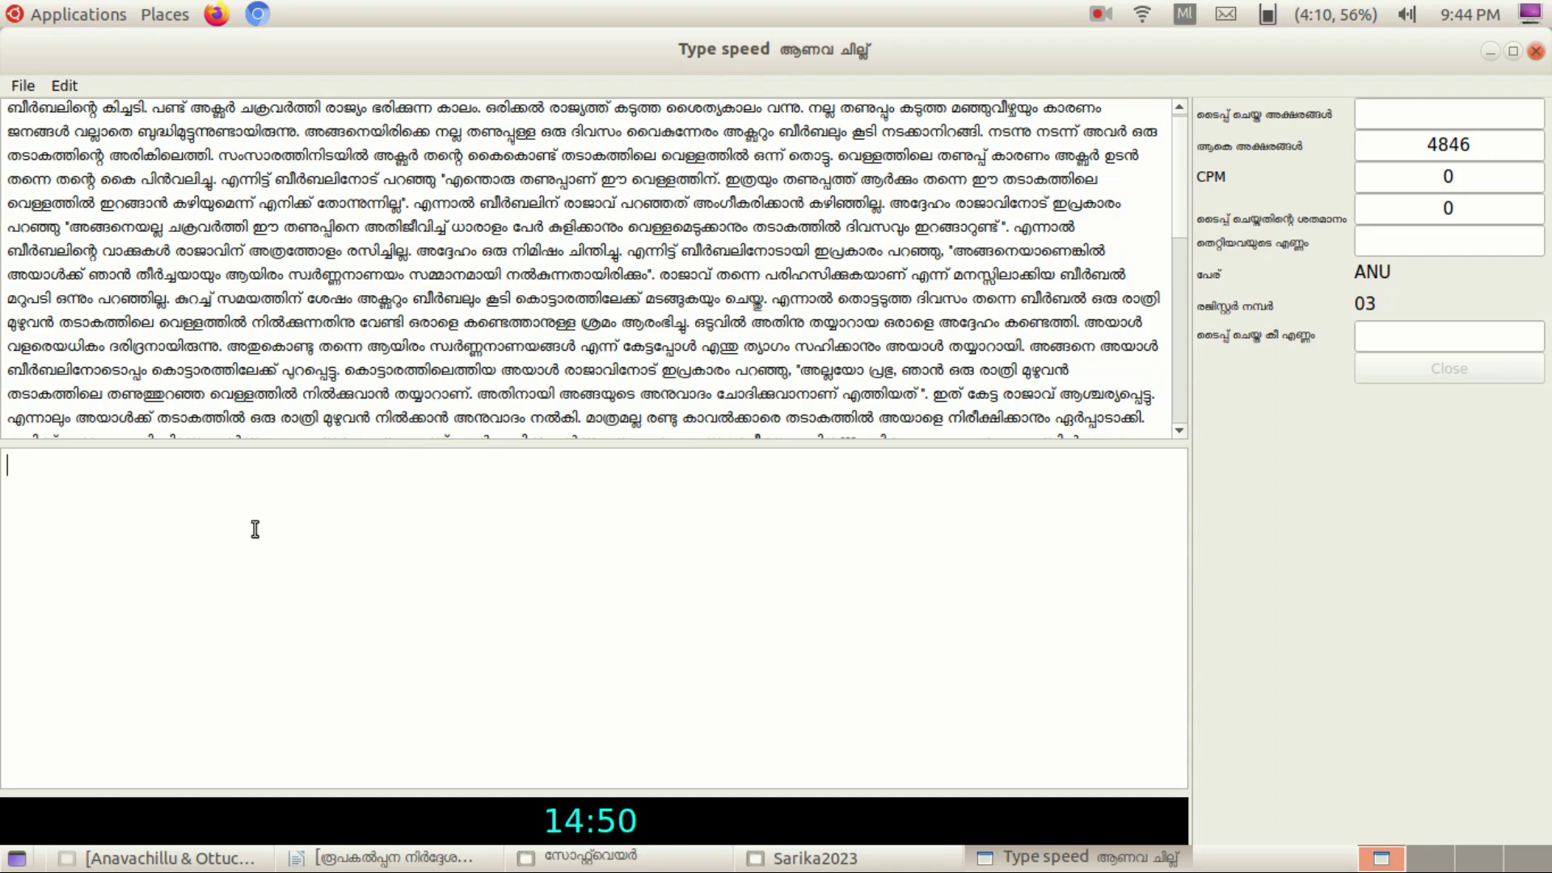
Apply Manjari Bold at size 14 to the selected story text.
{"action": "scroll", "coordinate": [214, 190], "scroll_direction": "down", "scroll_amount": 4}
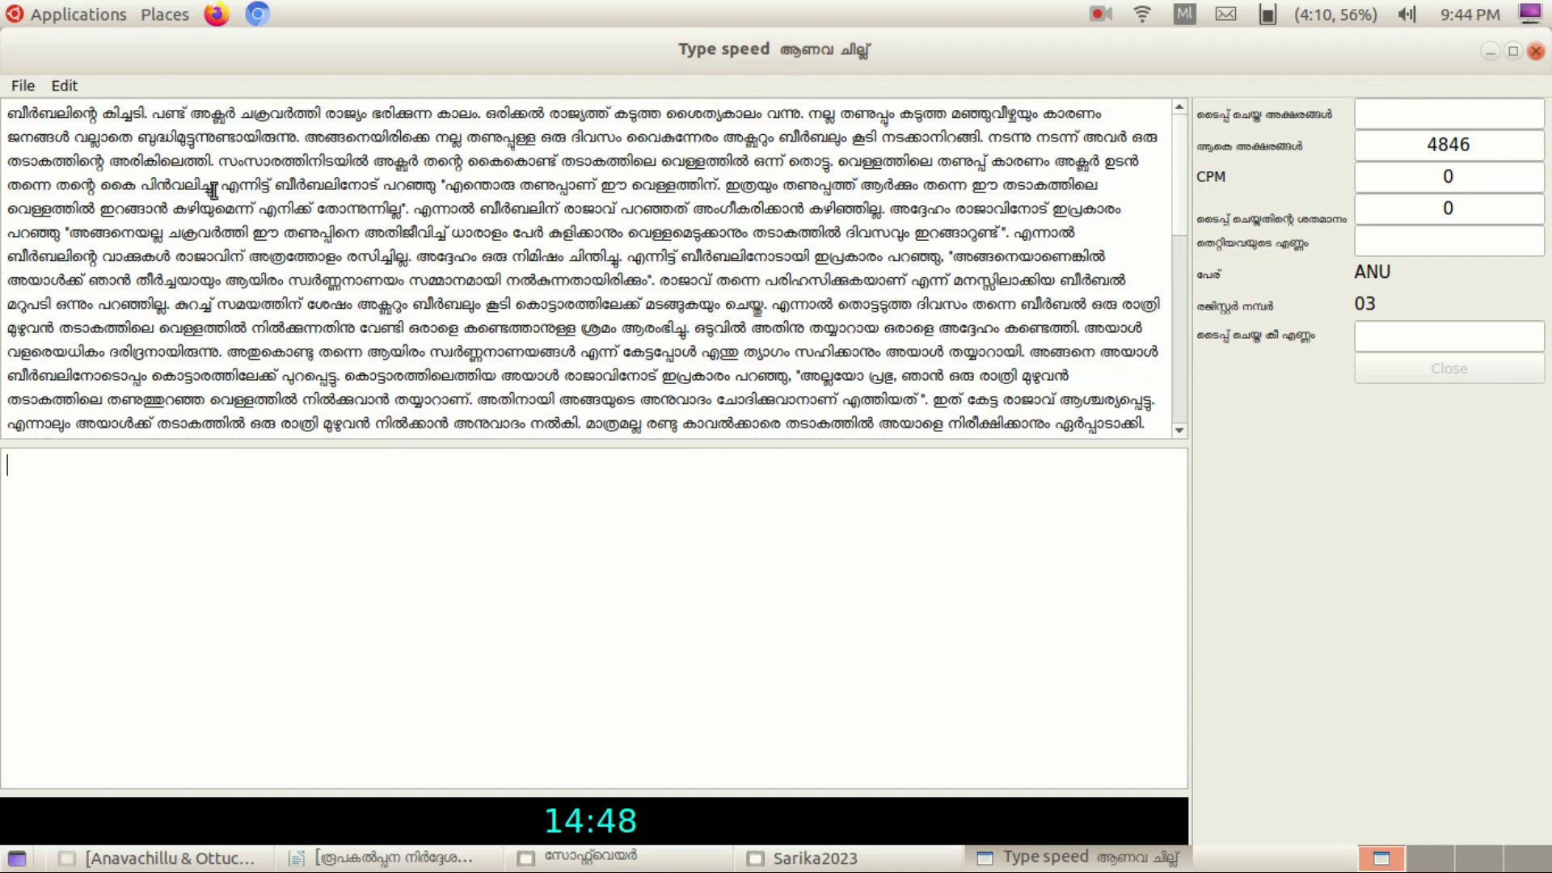
{"action": "scroll", "coordinate": [229, 262], "scroll_direction": "down", "scroll_amount": 1}
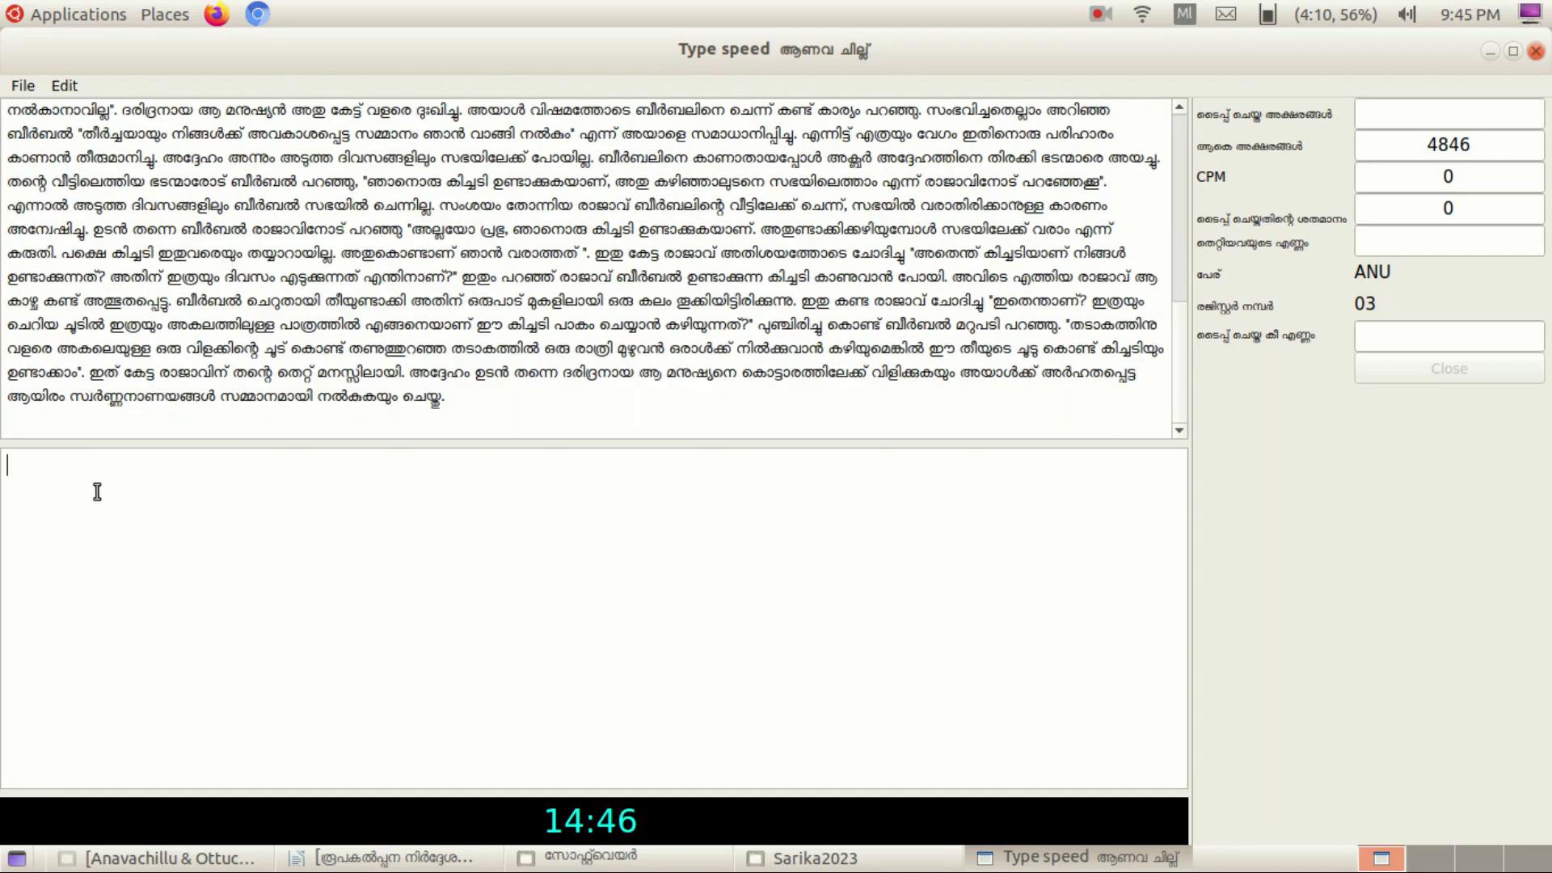
{"action": "scroll", "coordinate": [110, 372], "scroll_direction": "up", "scroll_amount": 2}
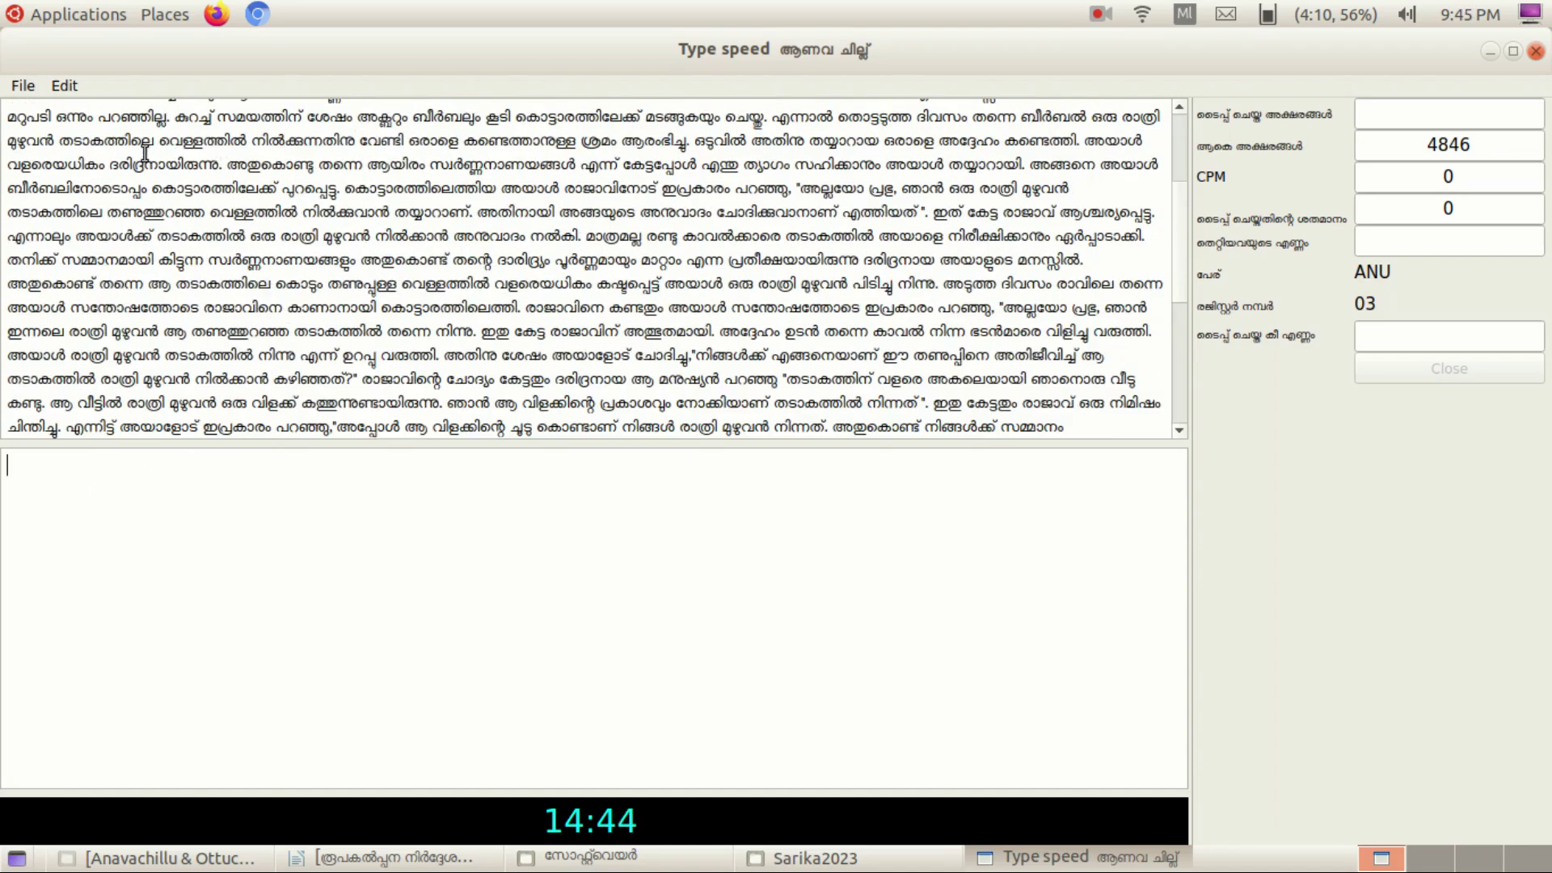
{"action": "scroll", "coordinate": [145, 154], "scroll_direction": "up", "scroll_amount": 3}
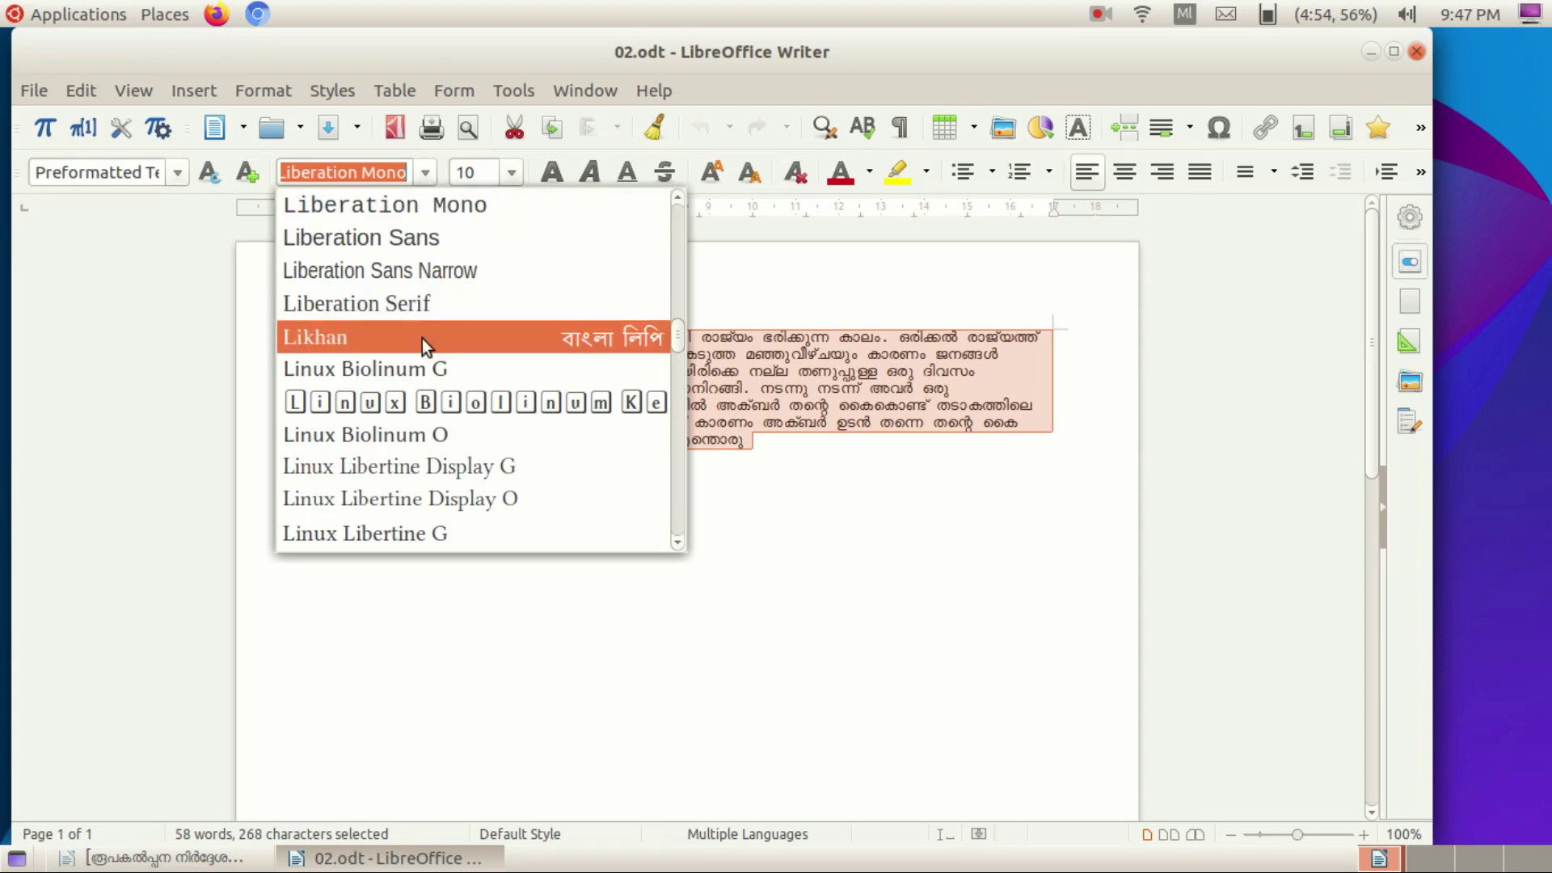
{"action": "scroll", "coordinate": [422, 372], "scroll_direction": "down", "scroll_amount": 4}
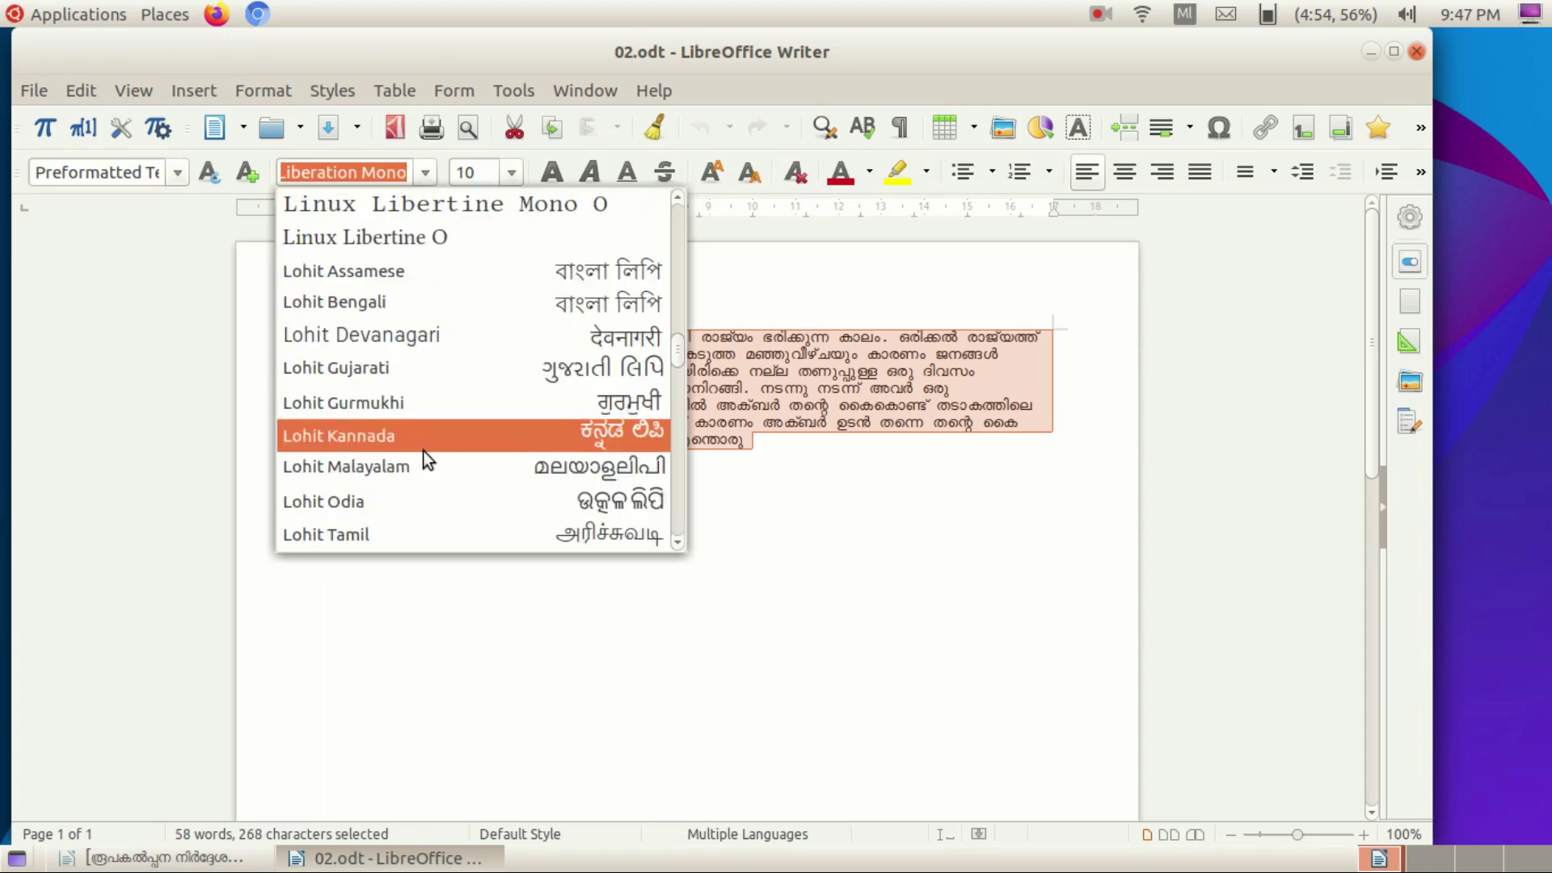
{"action": "scroll", "coordinate": [424, 457], "scroll_direction": "down", "scroll_amount": 3}
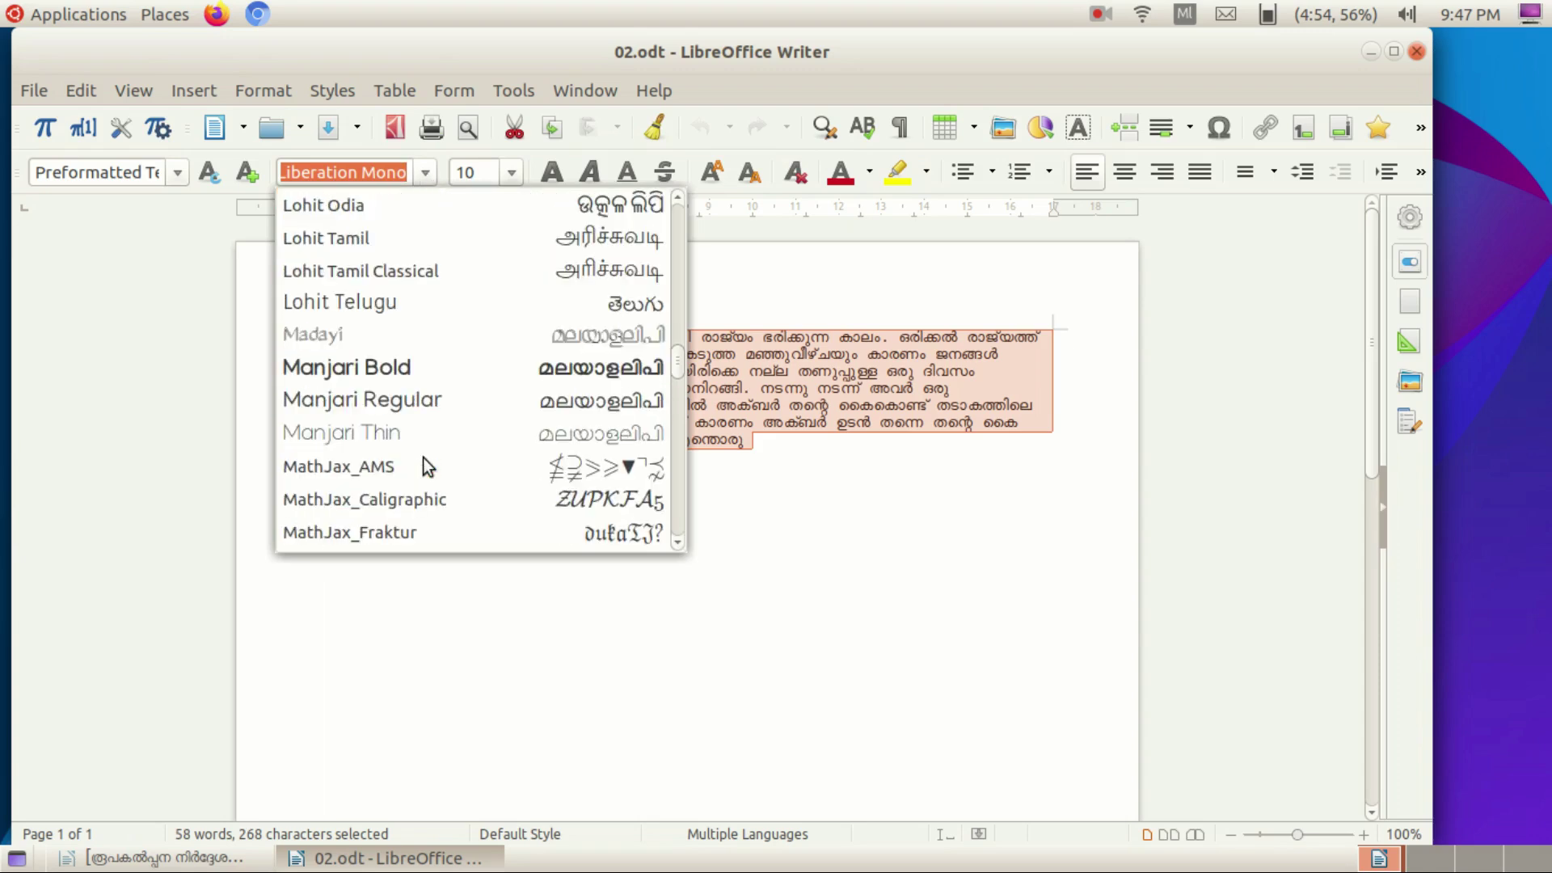
{"action": "left_click", "coordinate": [429, 370]}
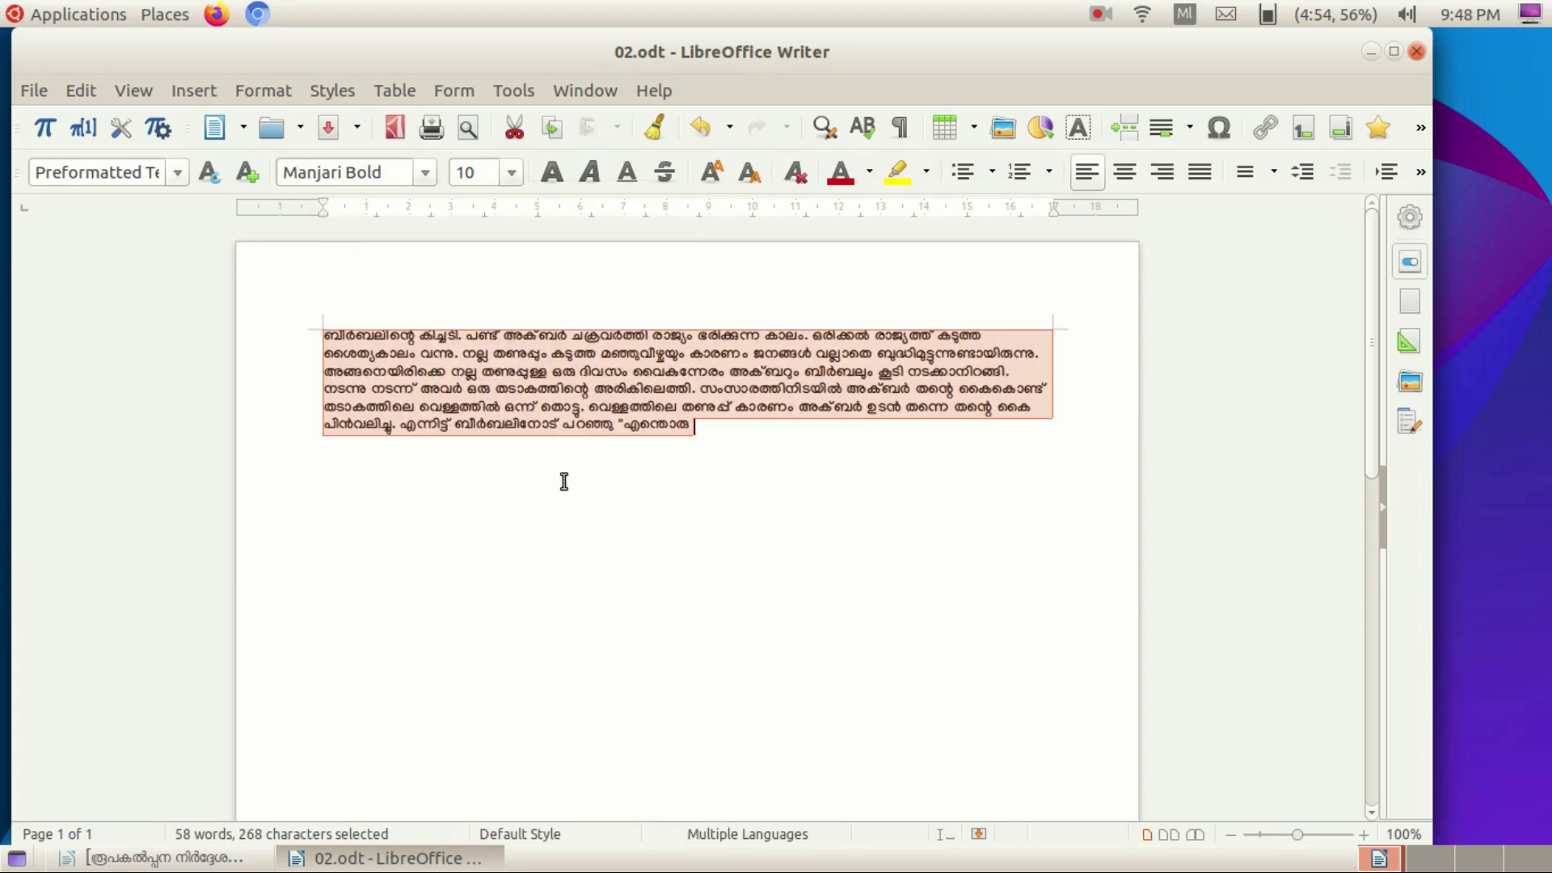
{"action": "left_click", "coordinate": [510, 171]}
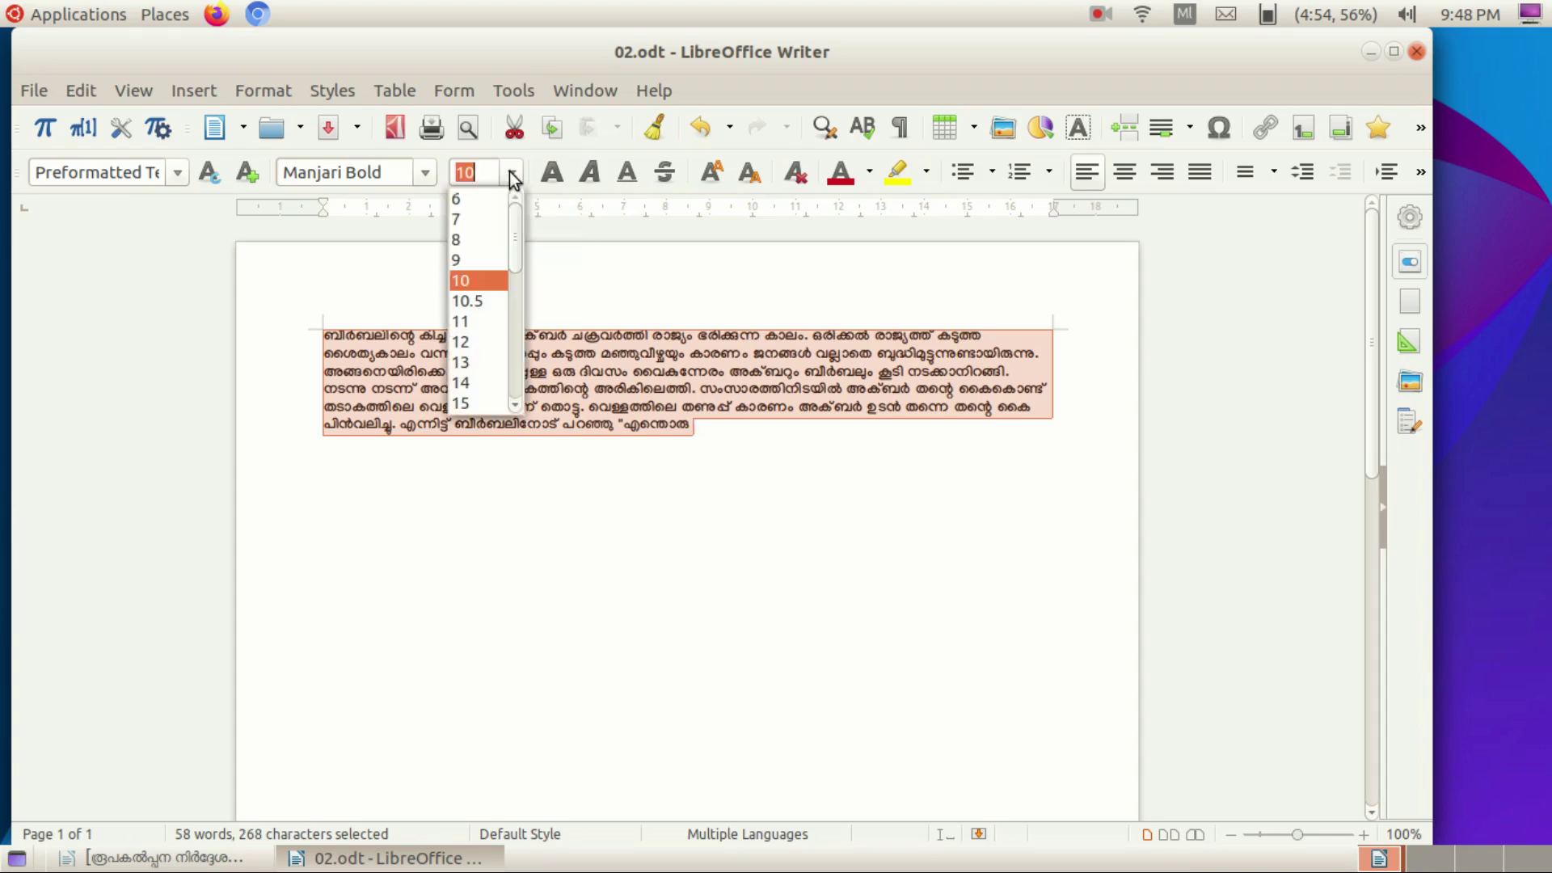
{"action": "left_click", "coordinate": [478, 385]}
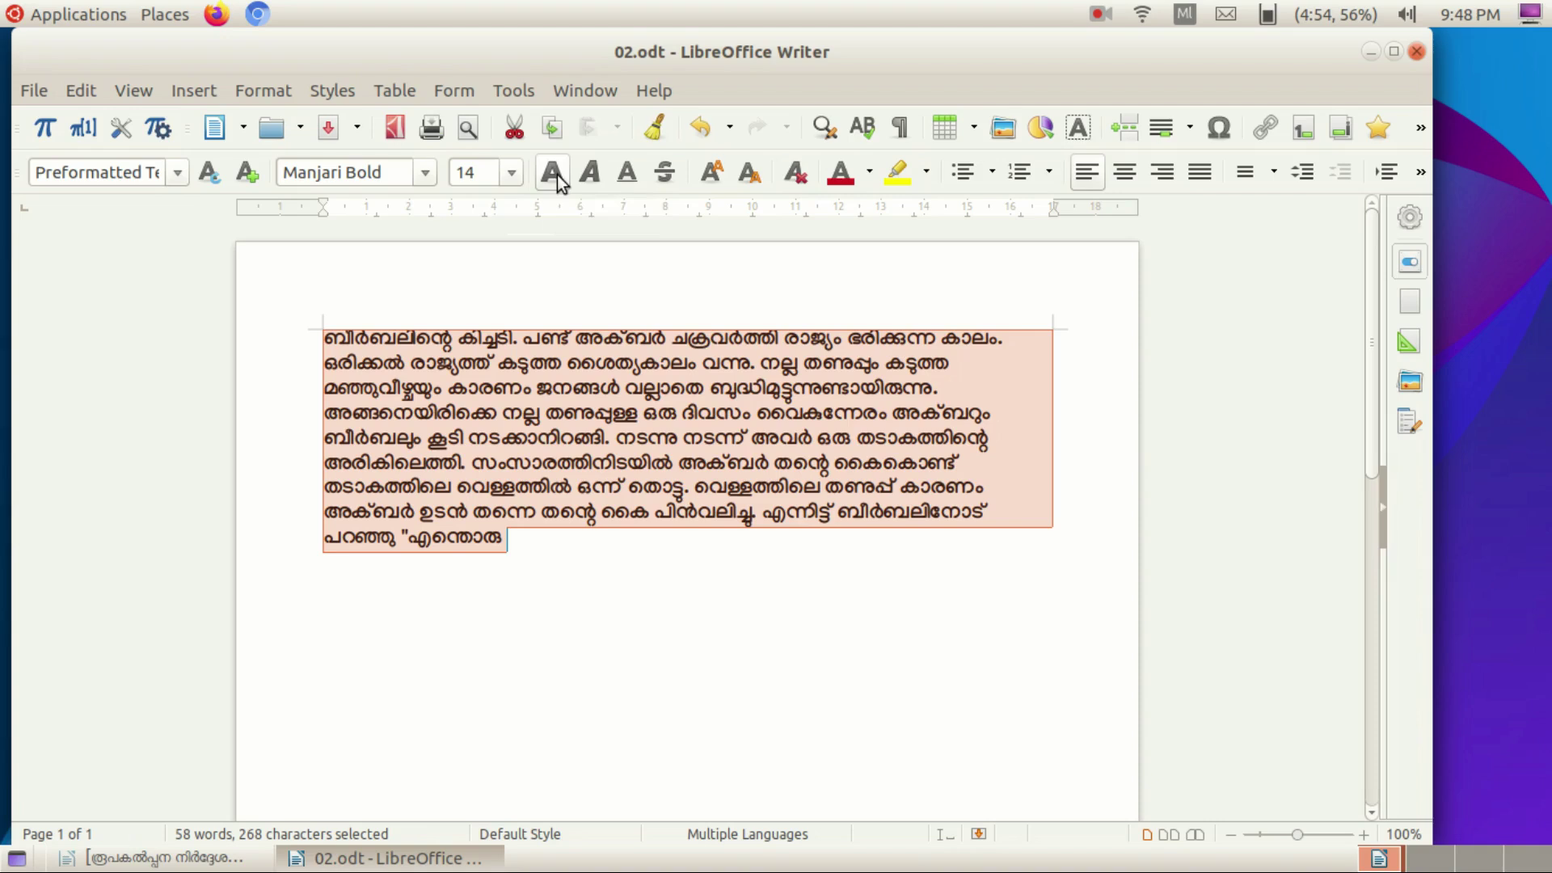
Toggle italic and underline on and back off, leaving the text unstyled.
{"action": "left_click", "coordinate": [595, 188]}
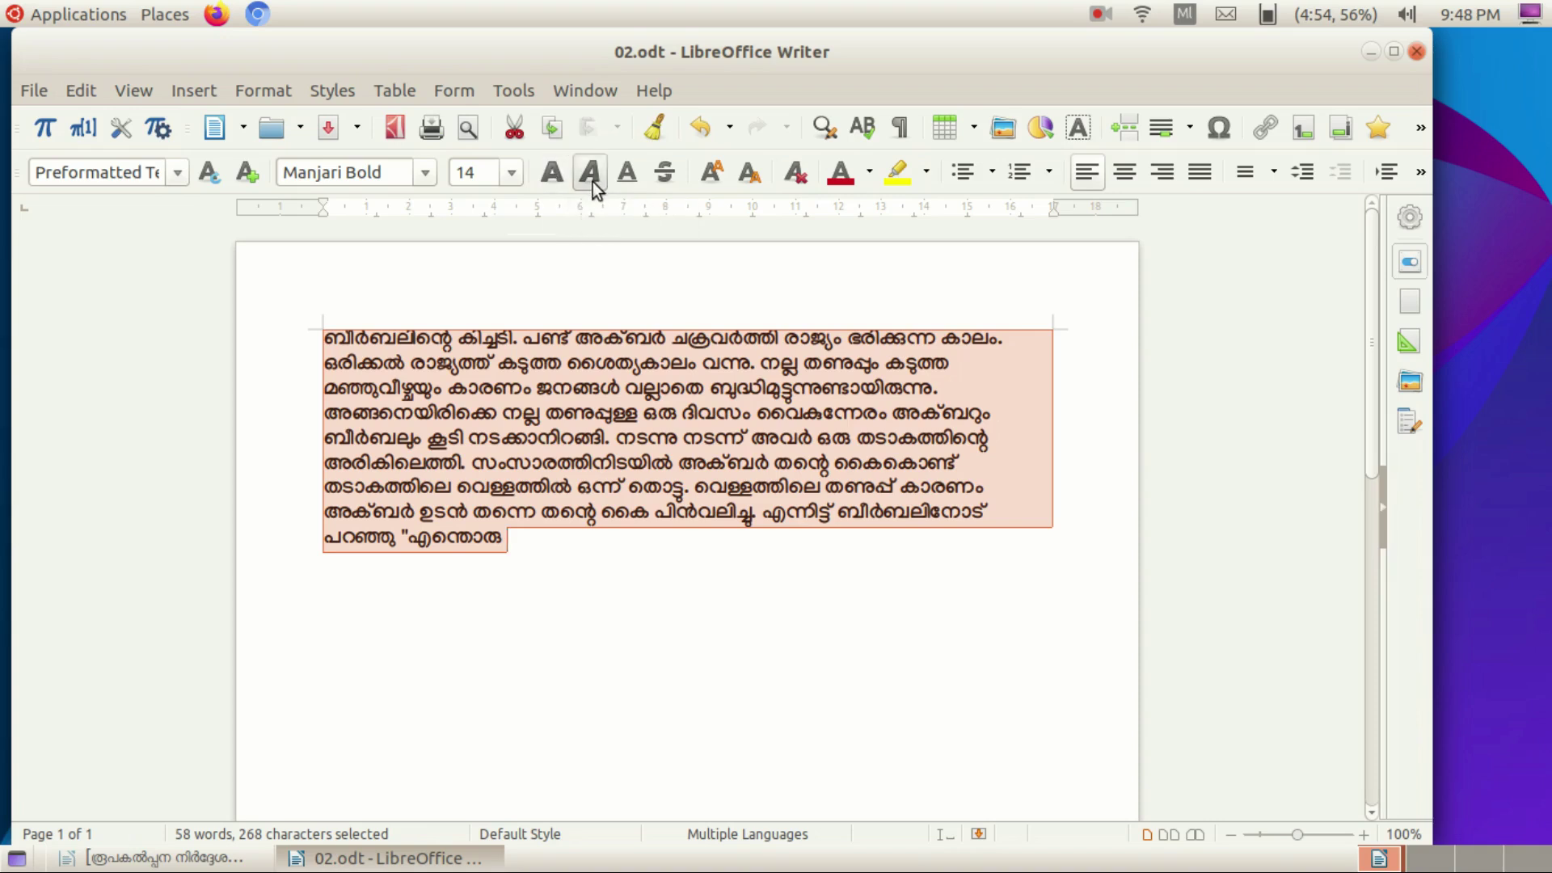
{"action": "left_click", "coordinate": [593, 183]}
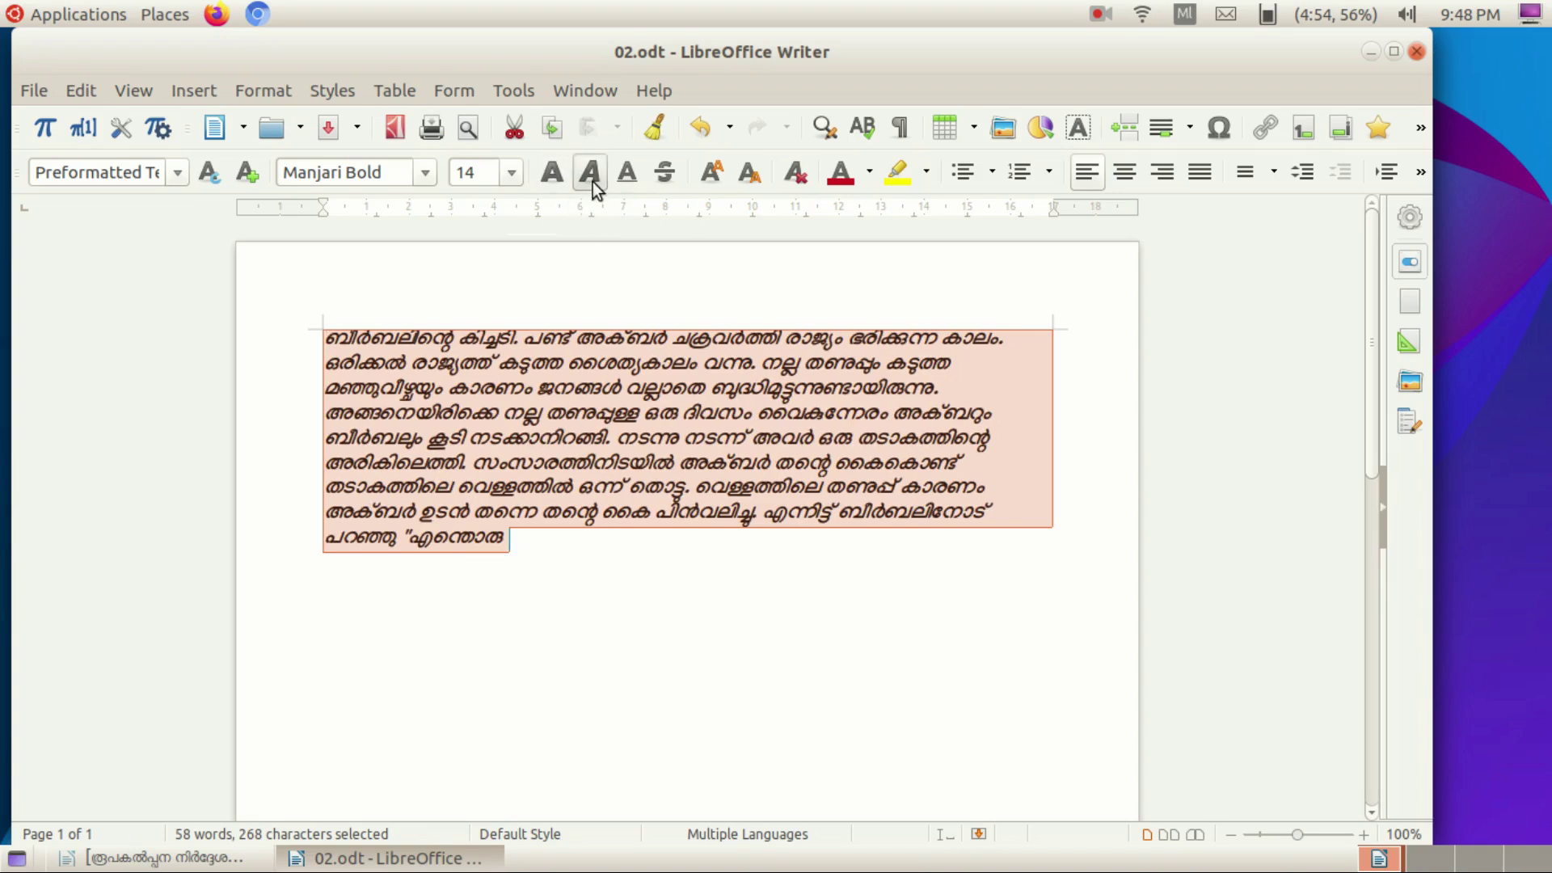
{"action": "left_click", "coordinate": [630, 178]}
{"action": "left_click", "coordinate": [630, 178]}
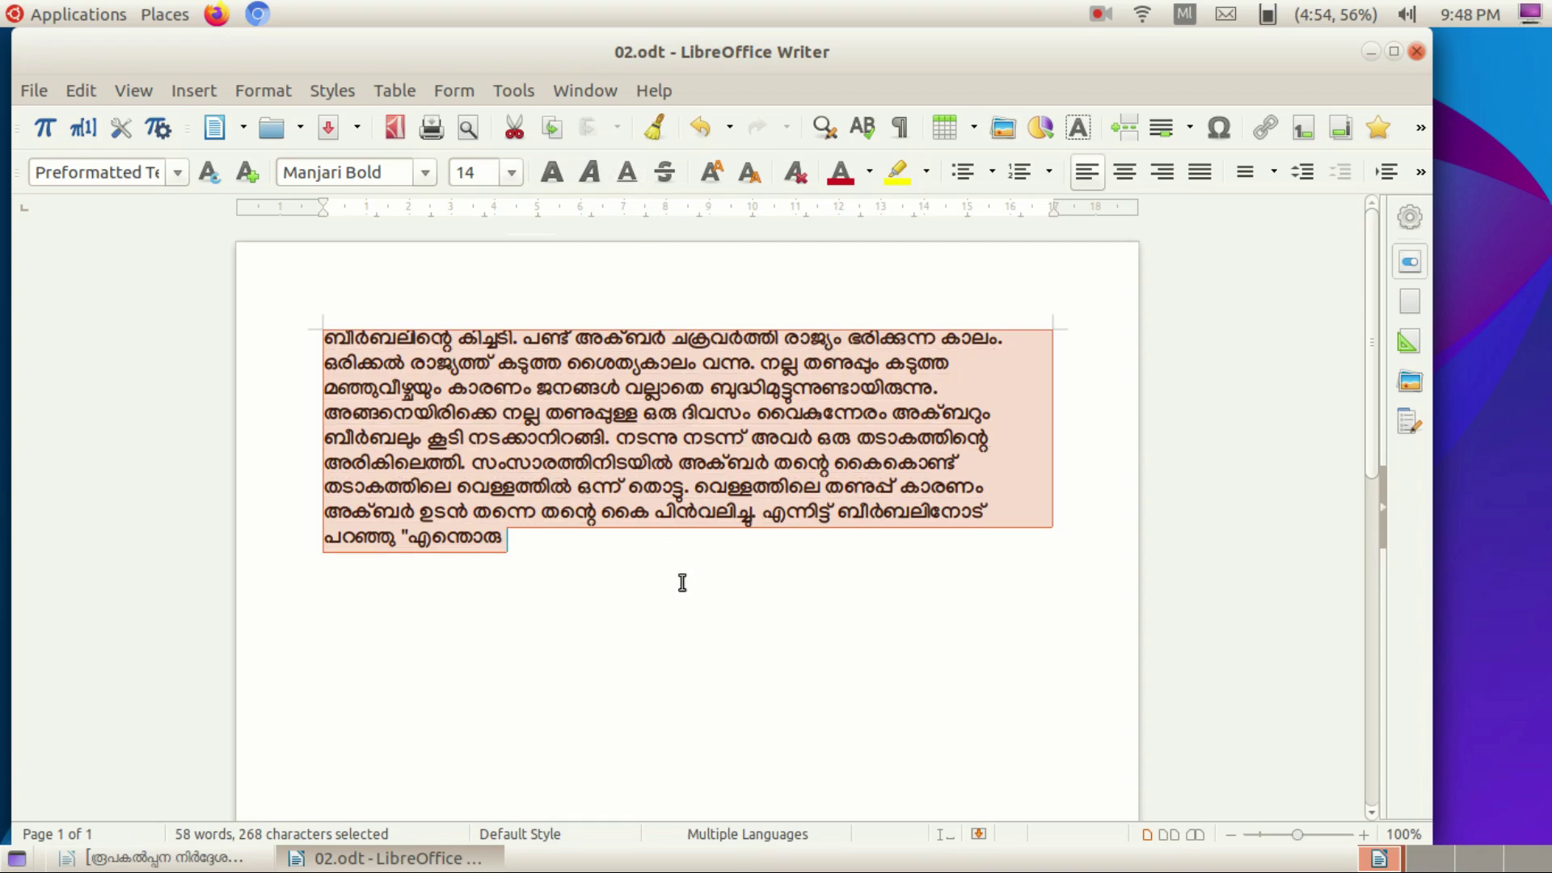
{"action": "left_click", "coordinate": [870, 172]}
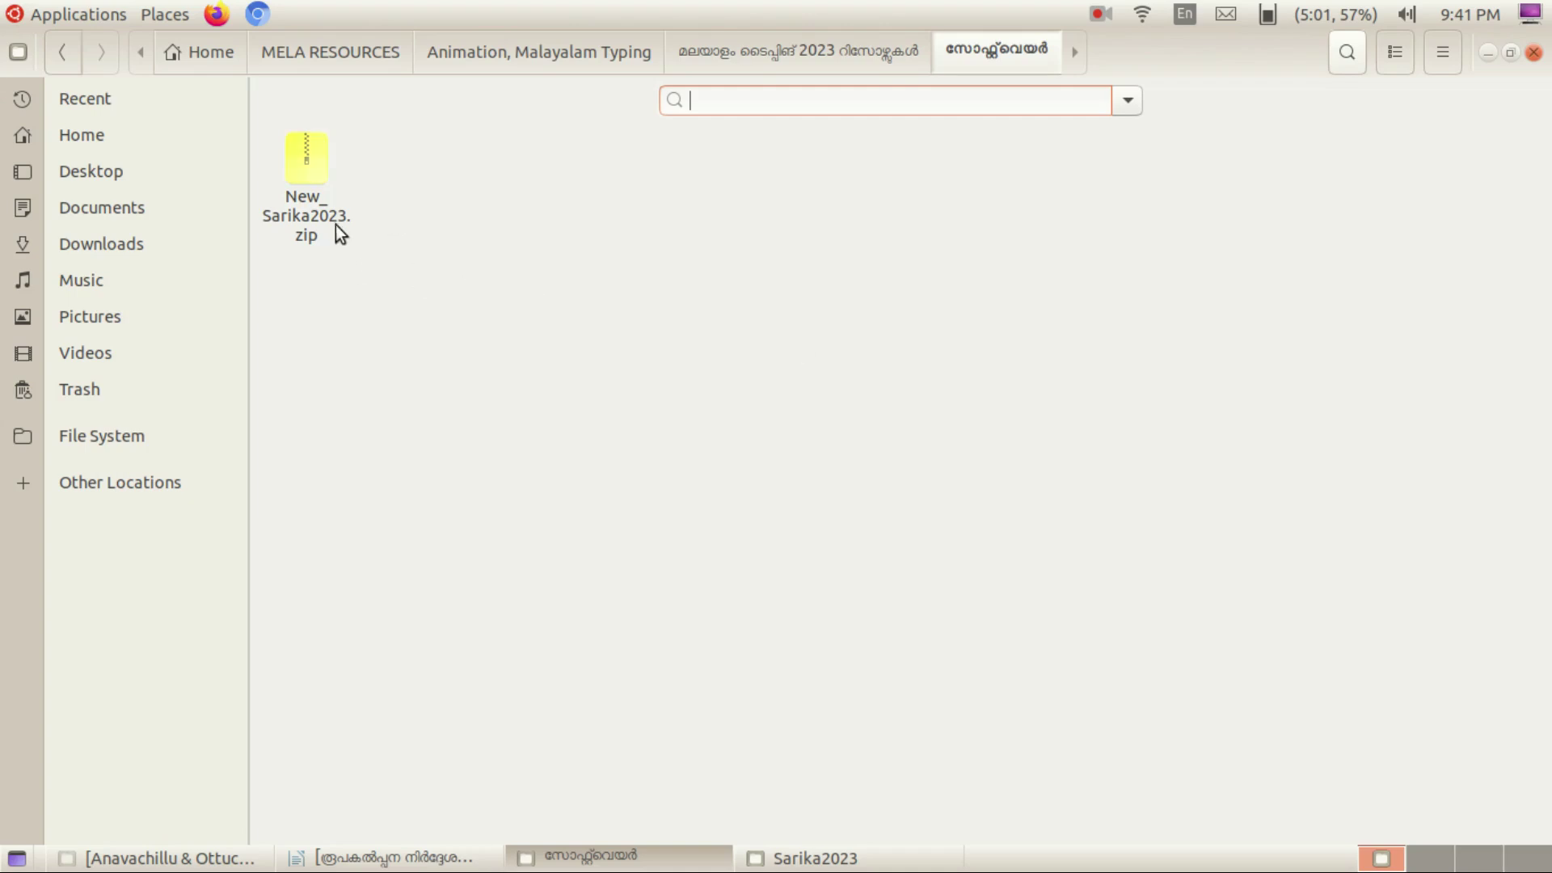
Dismiss the zip archive's menu and bring the Sarika2023 folder window forward.
{"action": "right_click", "coordinate": [296, 208]}
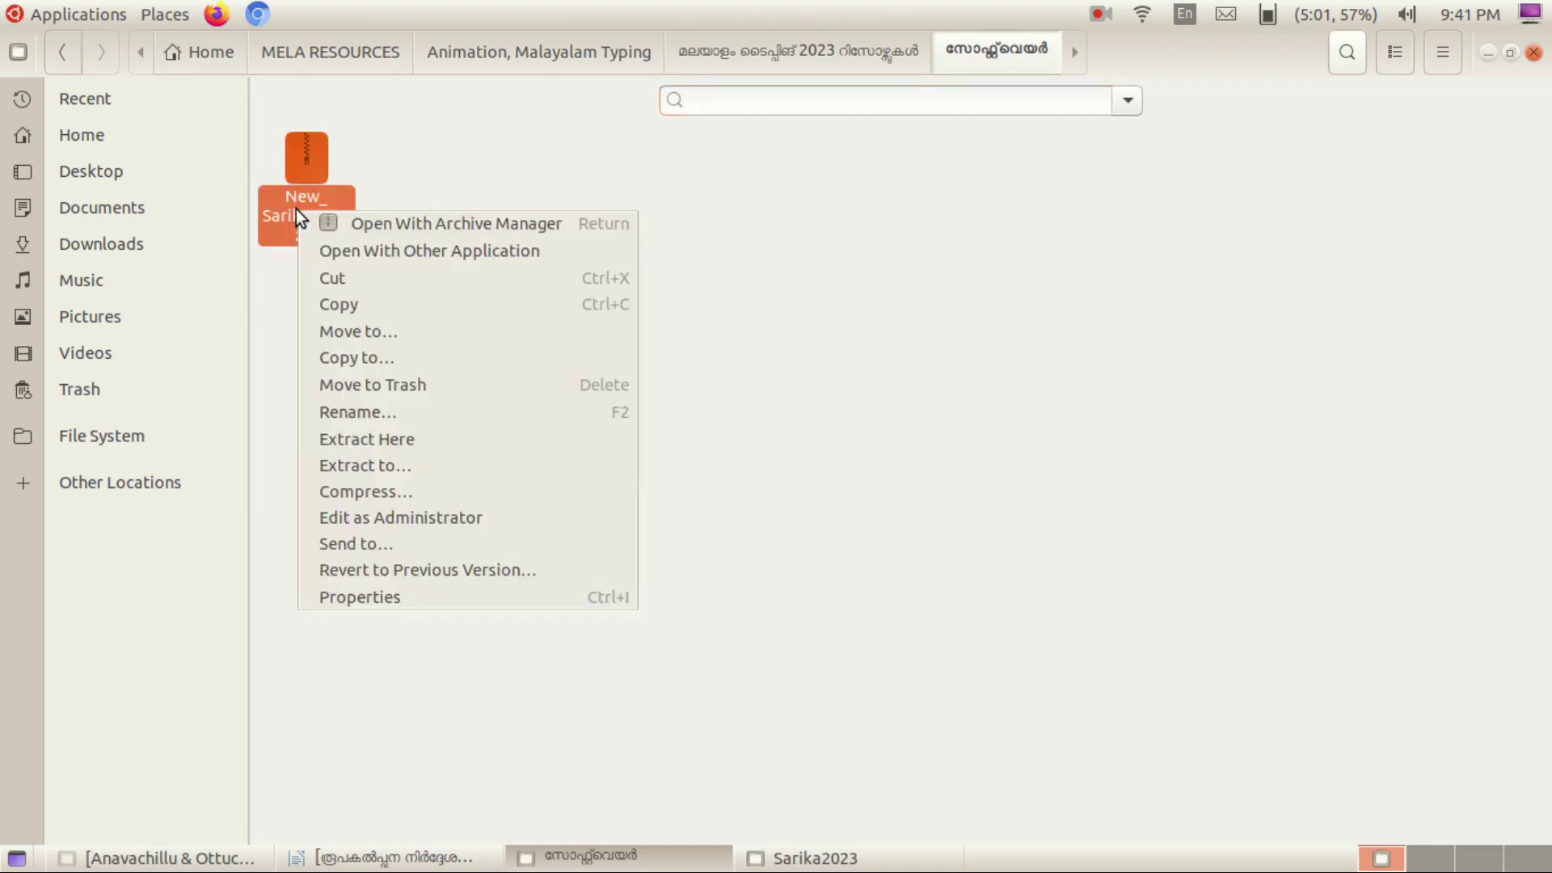
{"action": "left_click", "coordinate": [1033, 619]}
{"action": "left_click", "coordinate": [810, 858]}
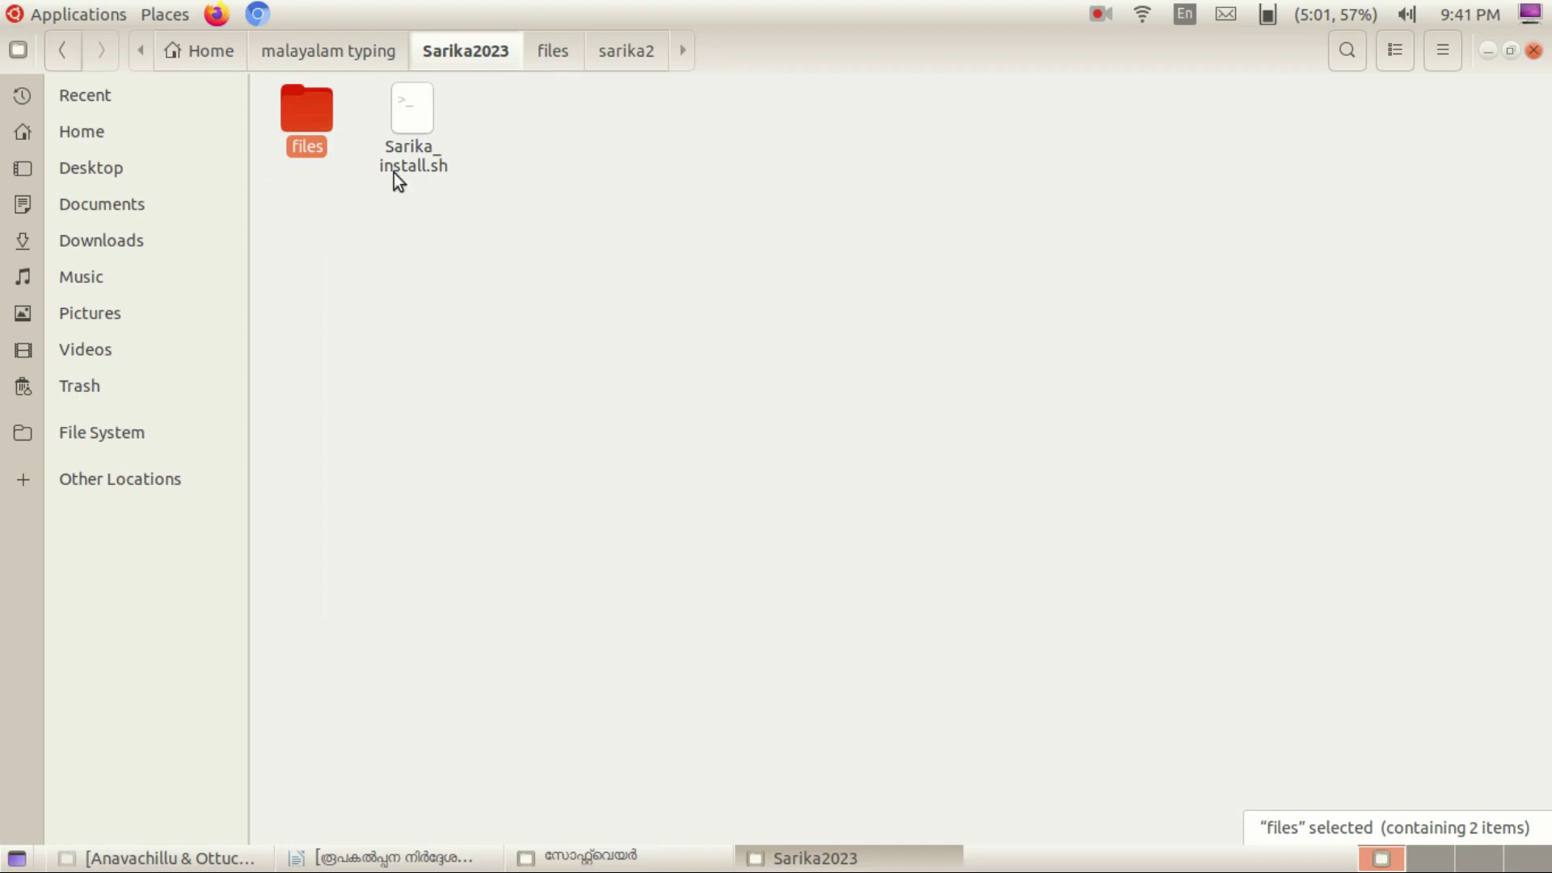
Allow Sarika_install.sh to execute as a program, then try running it and cancel.
{"action": "left_click", "coordinate": [420, 158]}
{"action": "right_click", "coordinate": [420, 159]}
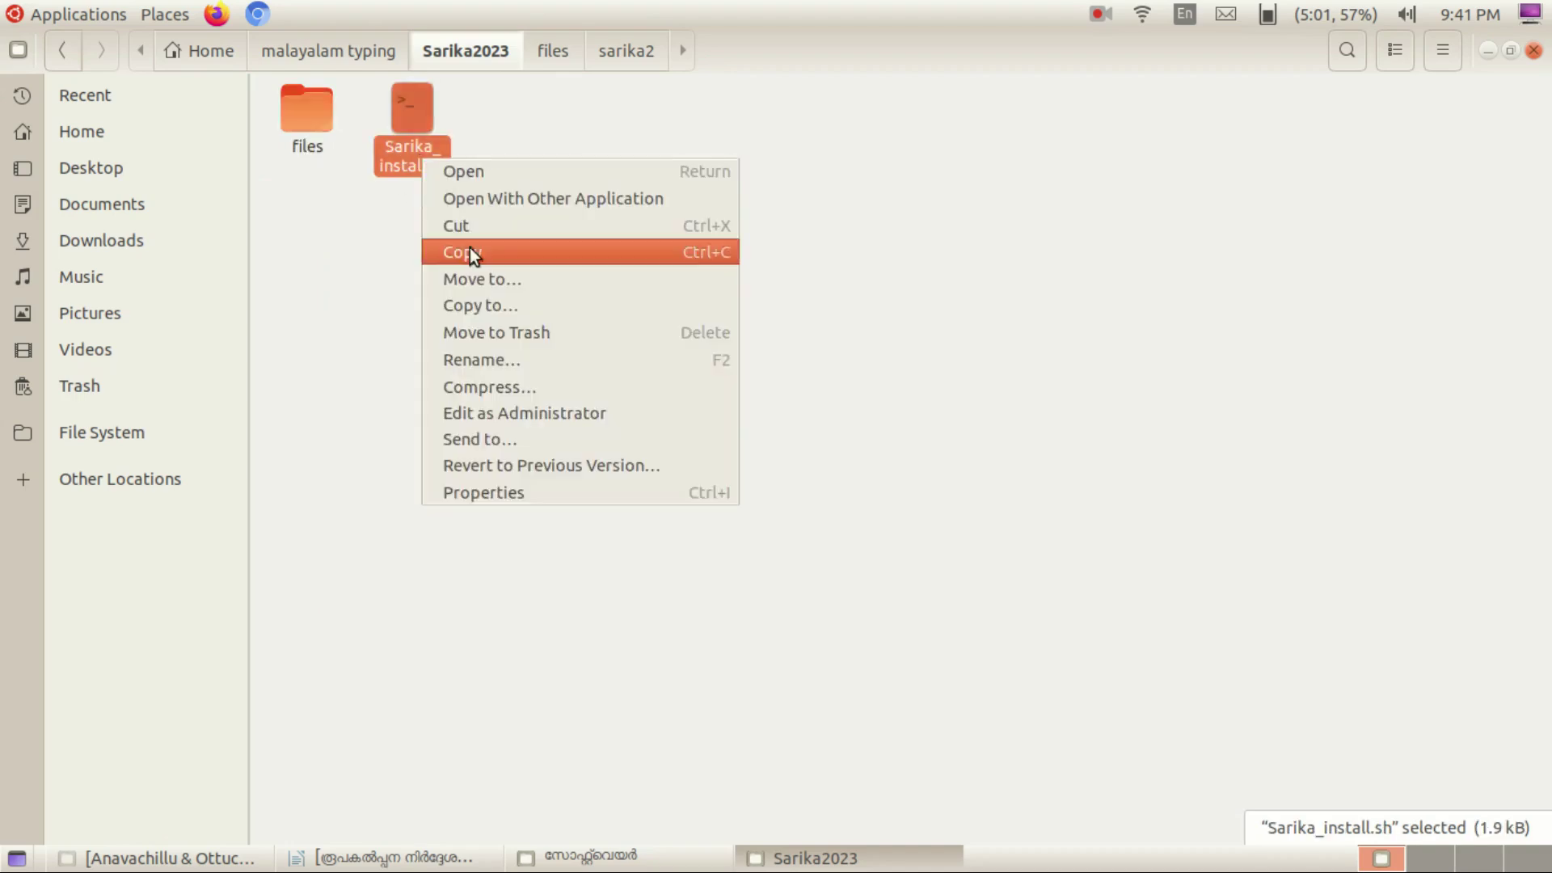
{"action": "left_click", "coordinate": [511, 490]}
{"action": "left_click", "coordinate": [755, 218]}
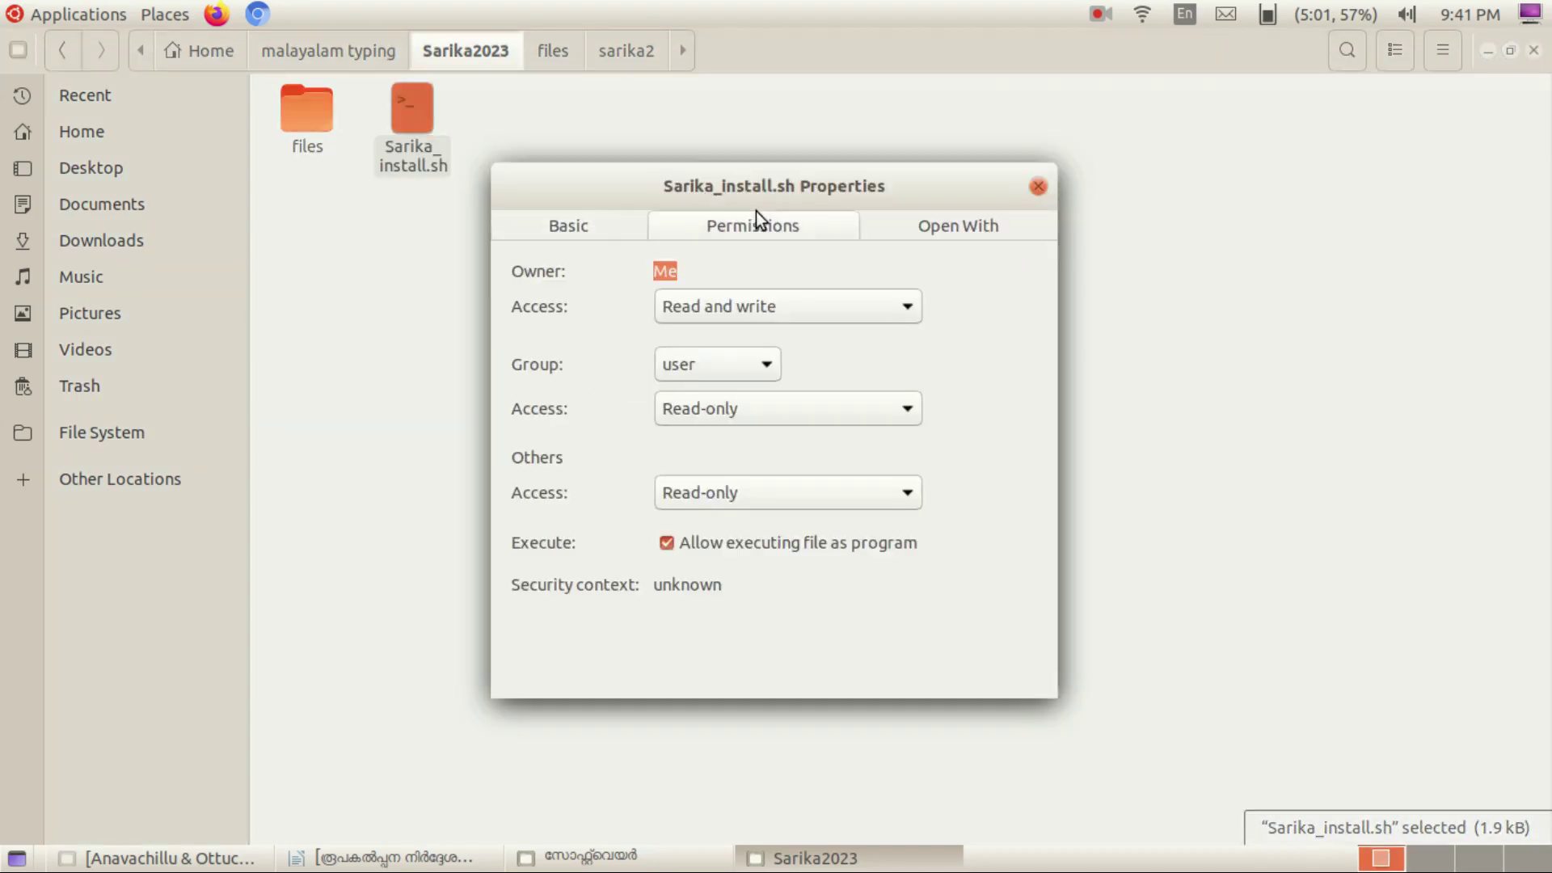
{"action": "left_click", "coordinate": [1040, 186]}
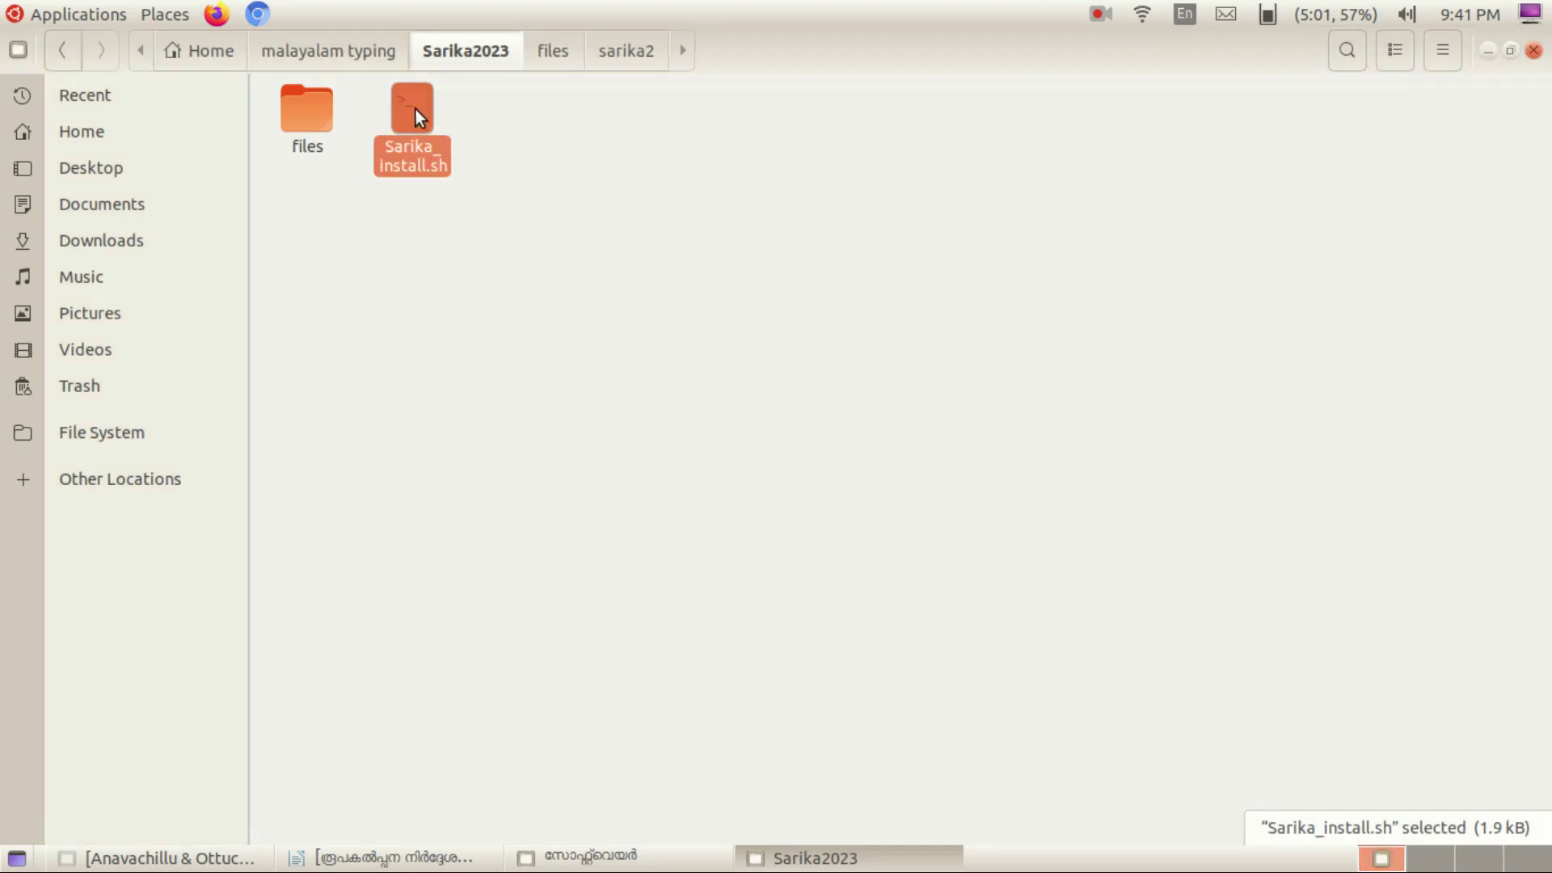
{"action": "double_click", "coordinate": [416, 109]}
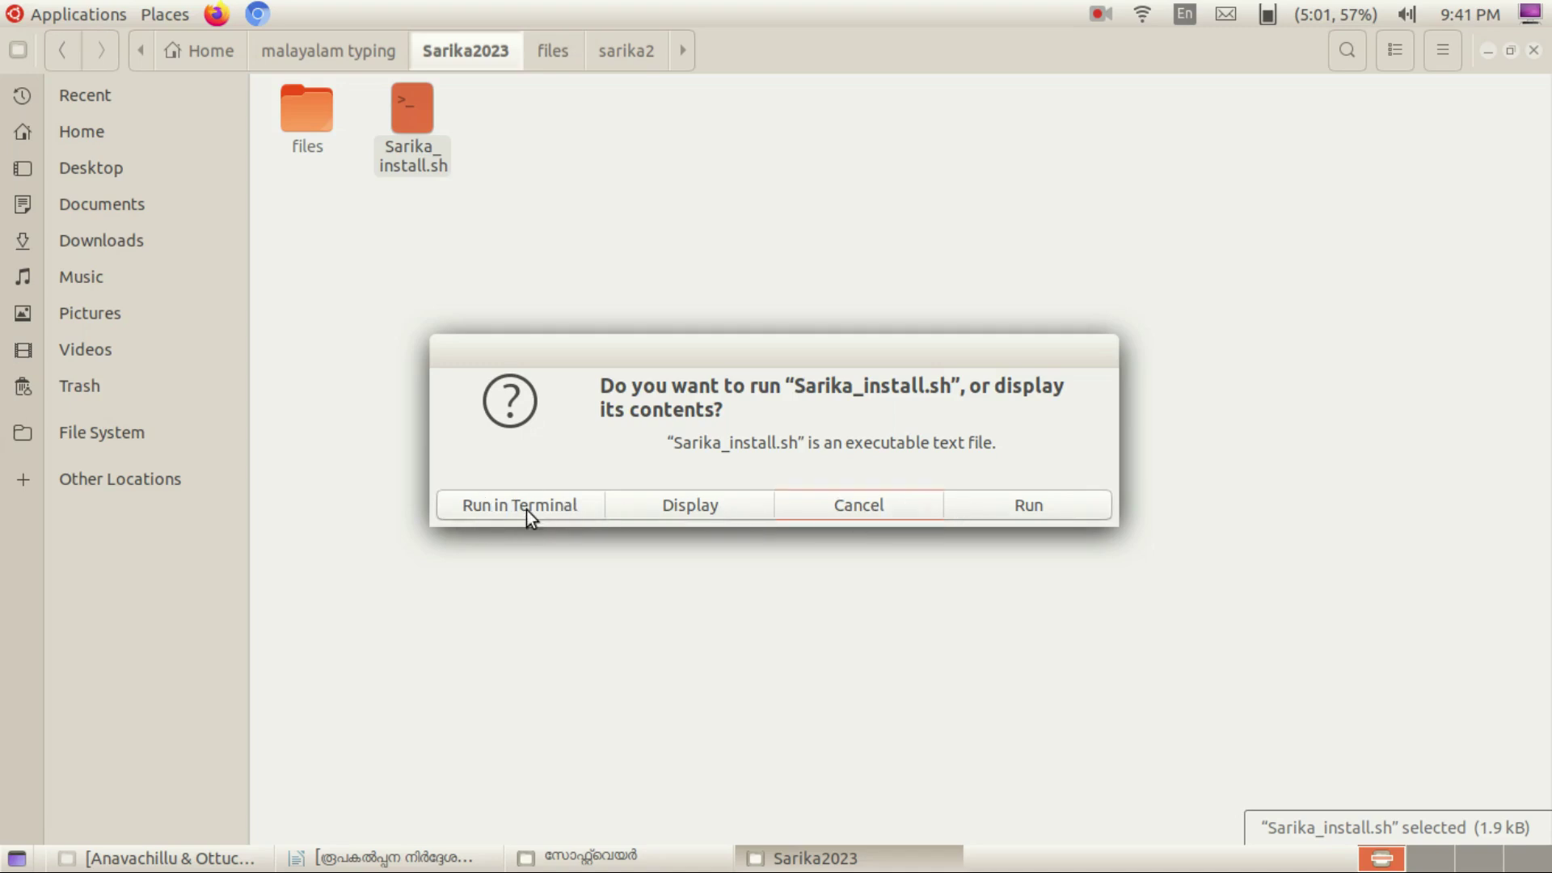
{"action": "left_click", "coordinate": [859, 506]}
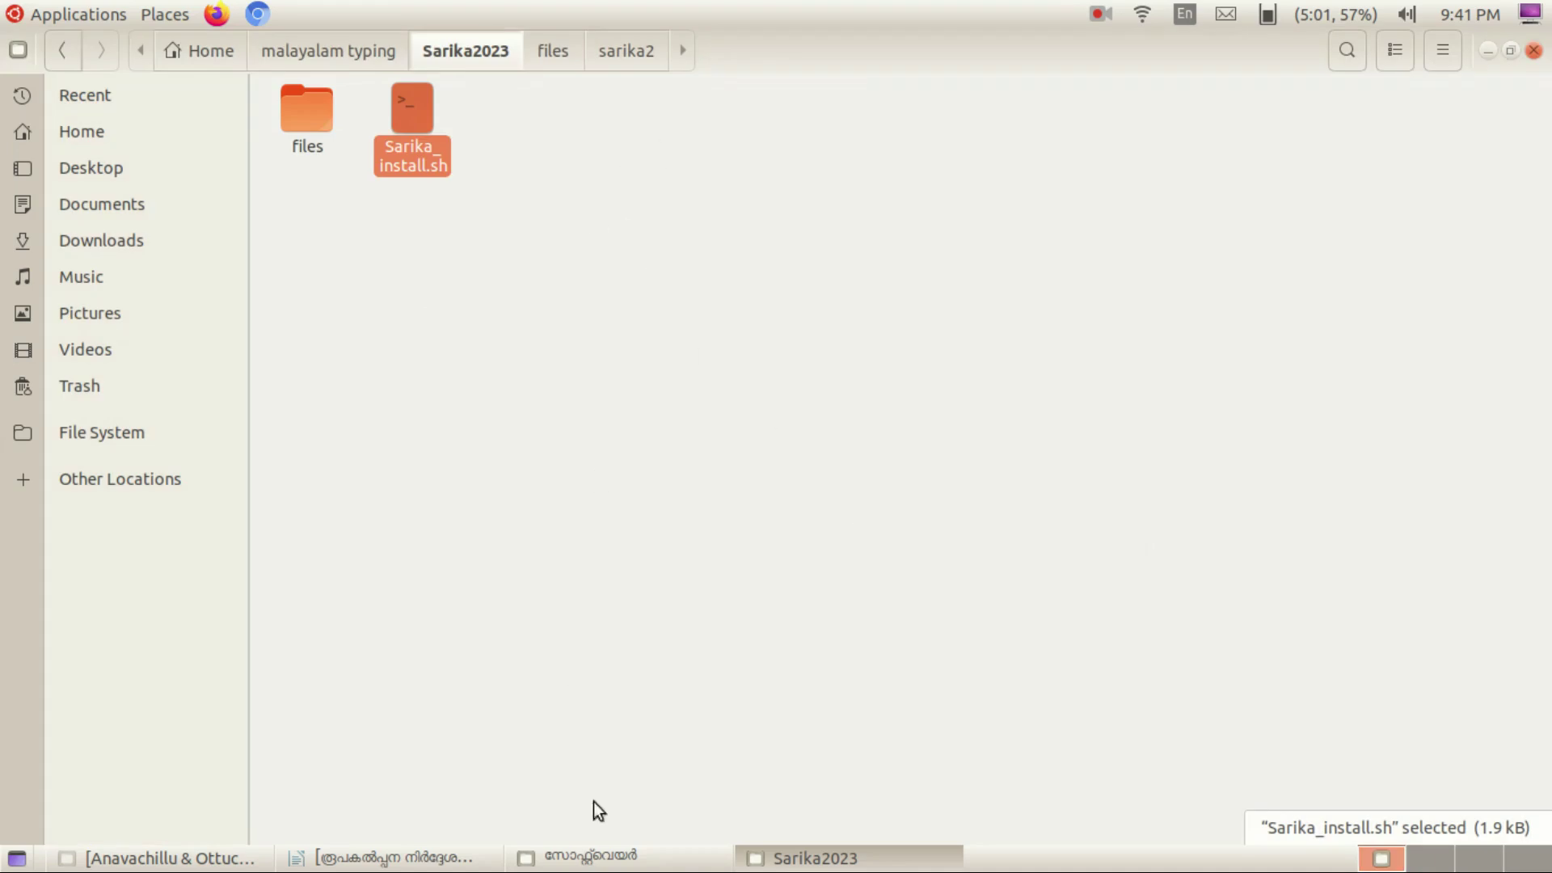
Launch the sarika typing tutor from Applications > Education.
{"action": "left_click", "coordinate": [72, 17]}
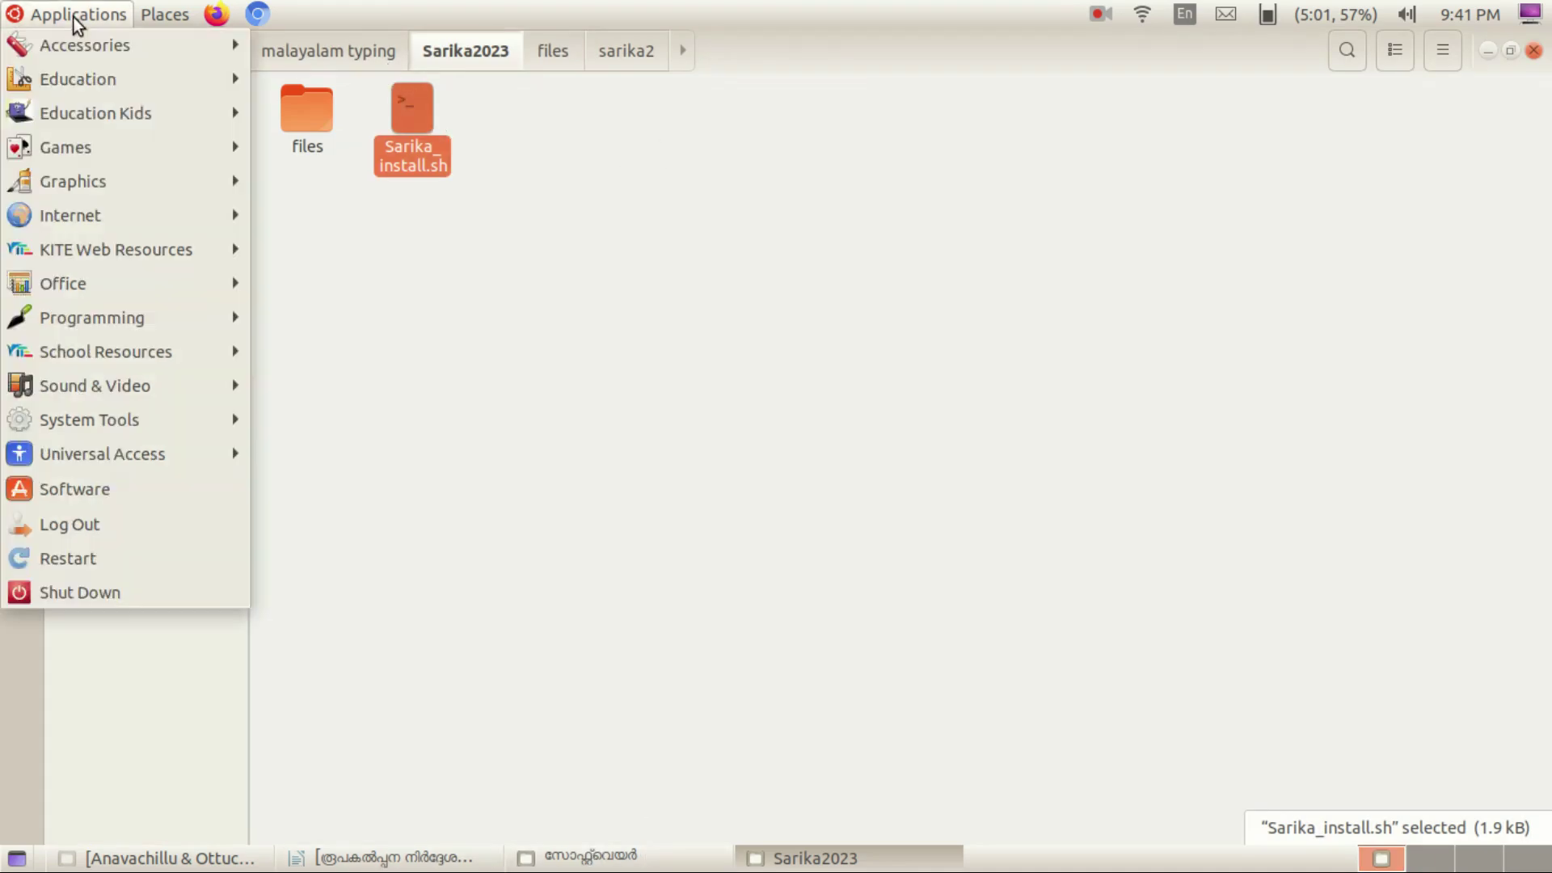
{"action": "mouse_move", "coordinate": [232, 74]}
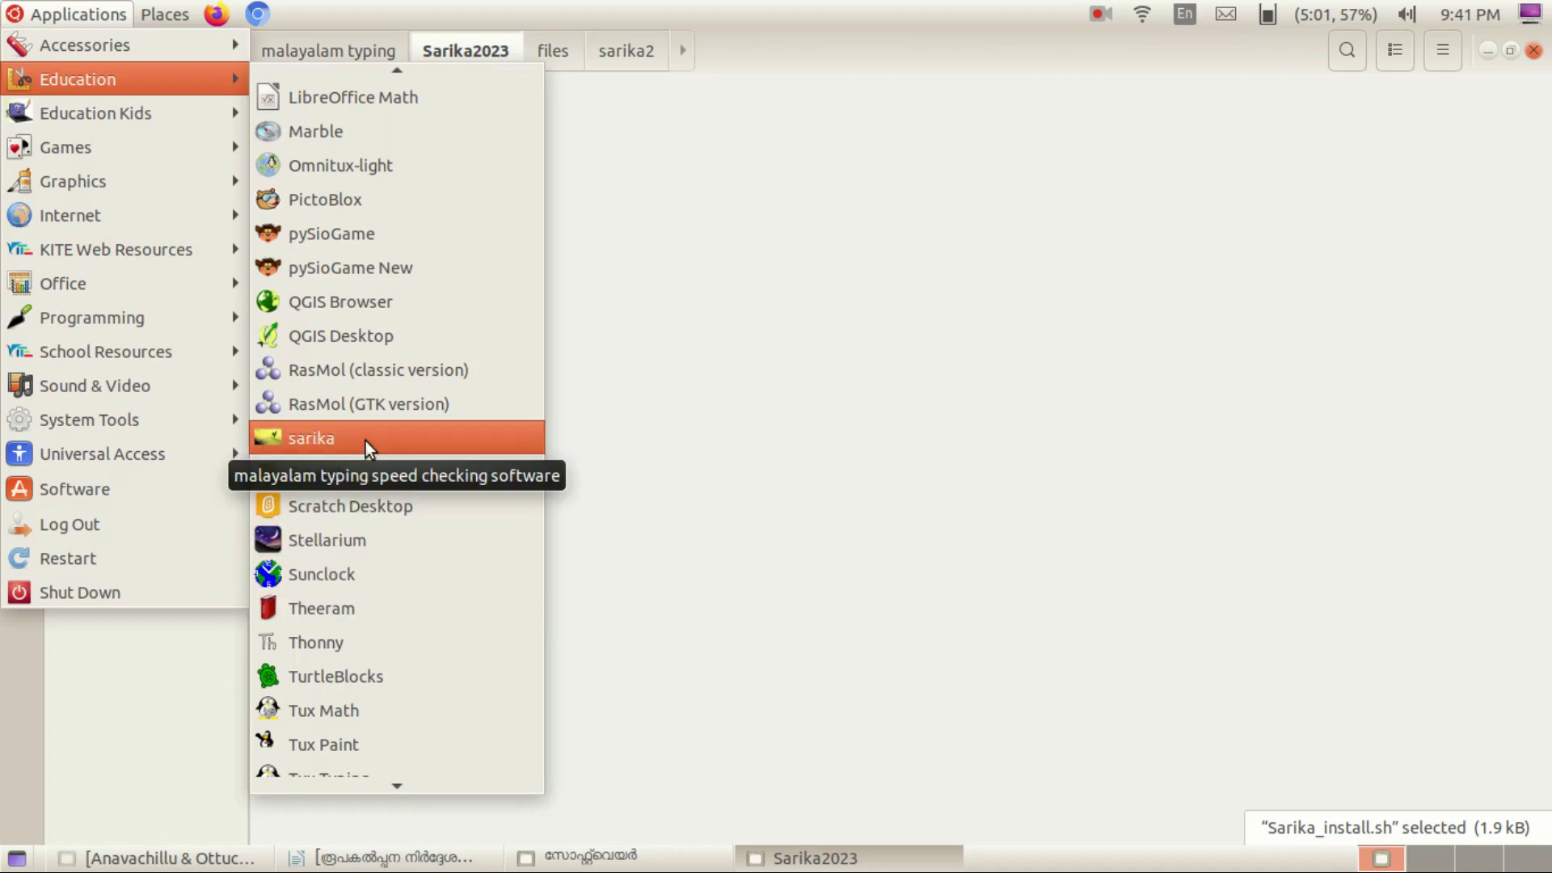
{"action": "left_click", "coordinate": [366, 440]}
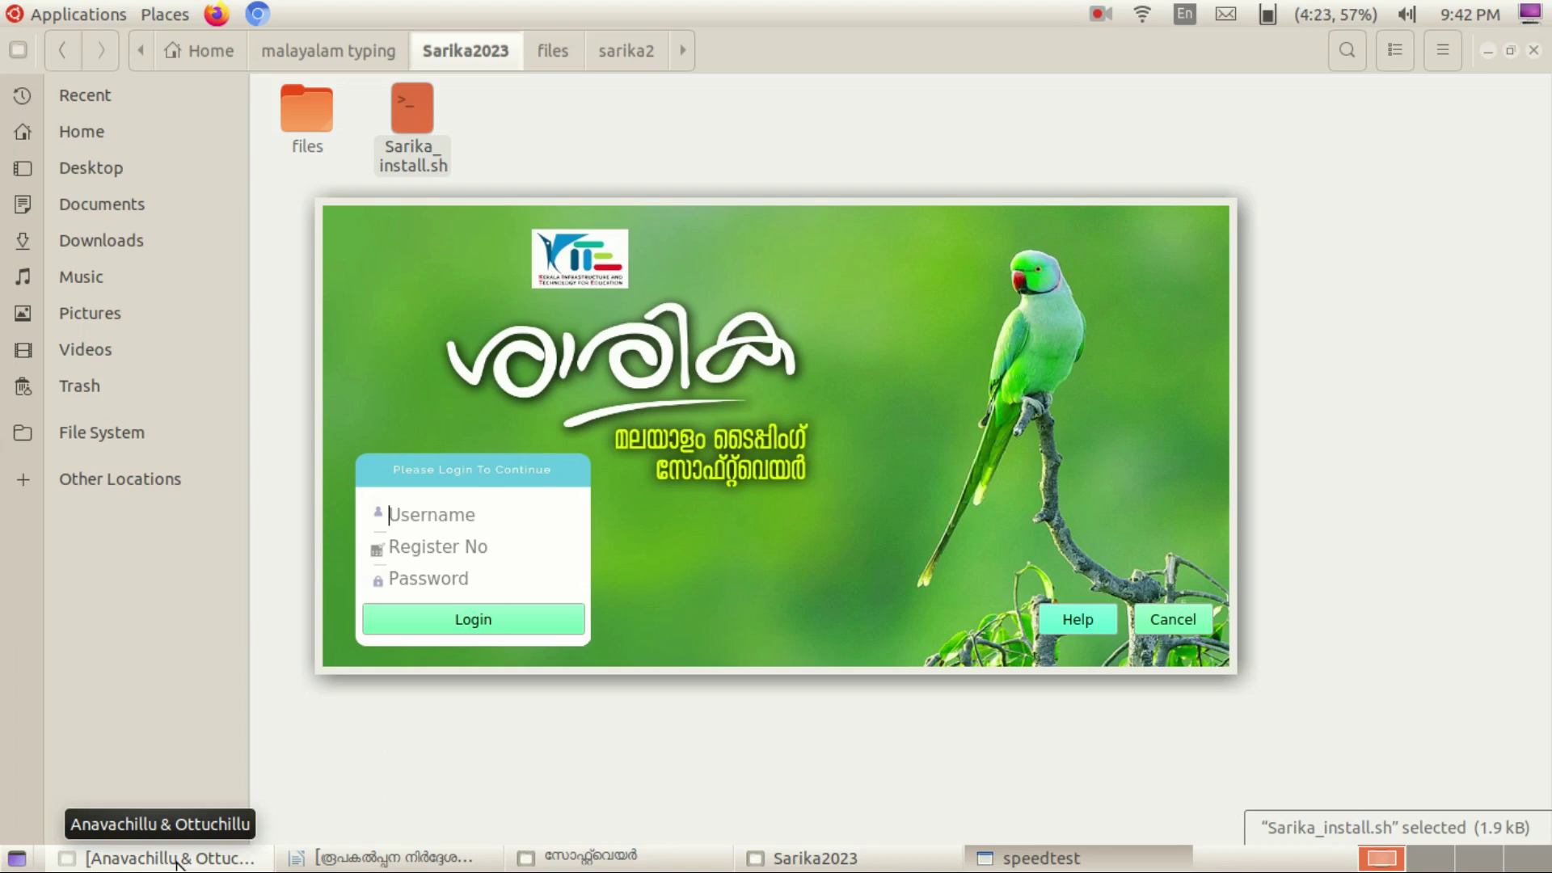
Return to the Sarika login screen and enter the participant's username.
{"action": "left_click", "coordinate": [176, 862]}
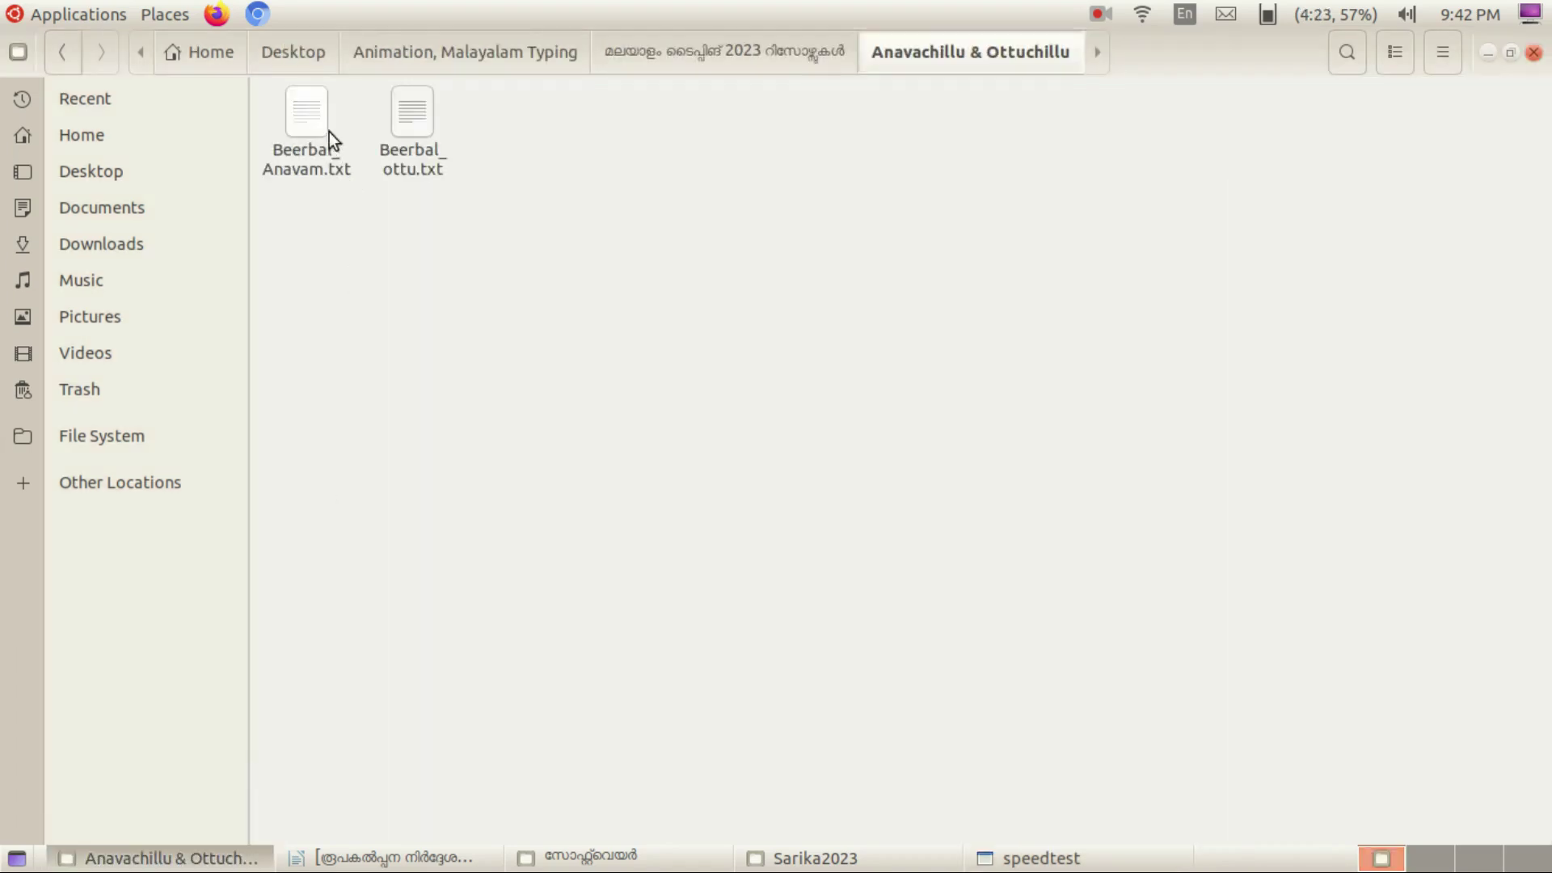
{"action": "left_click", "coordinate": [1485, 53]}
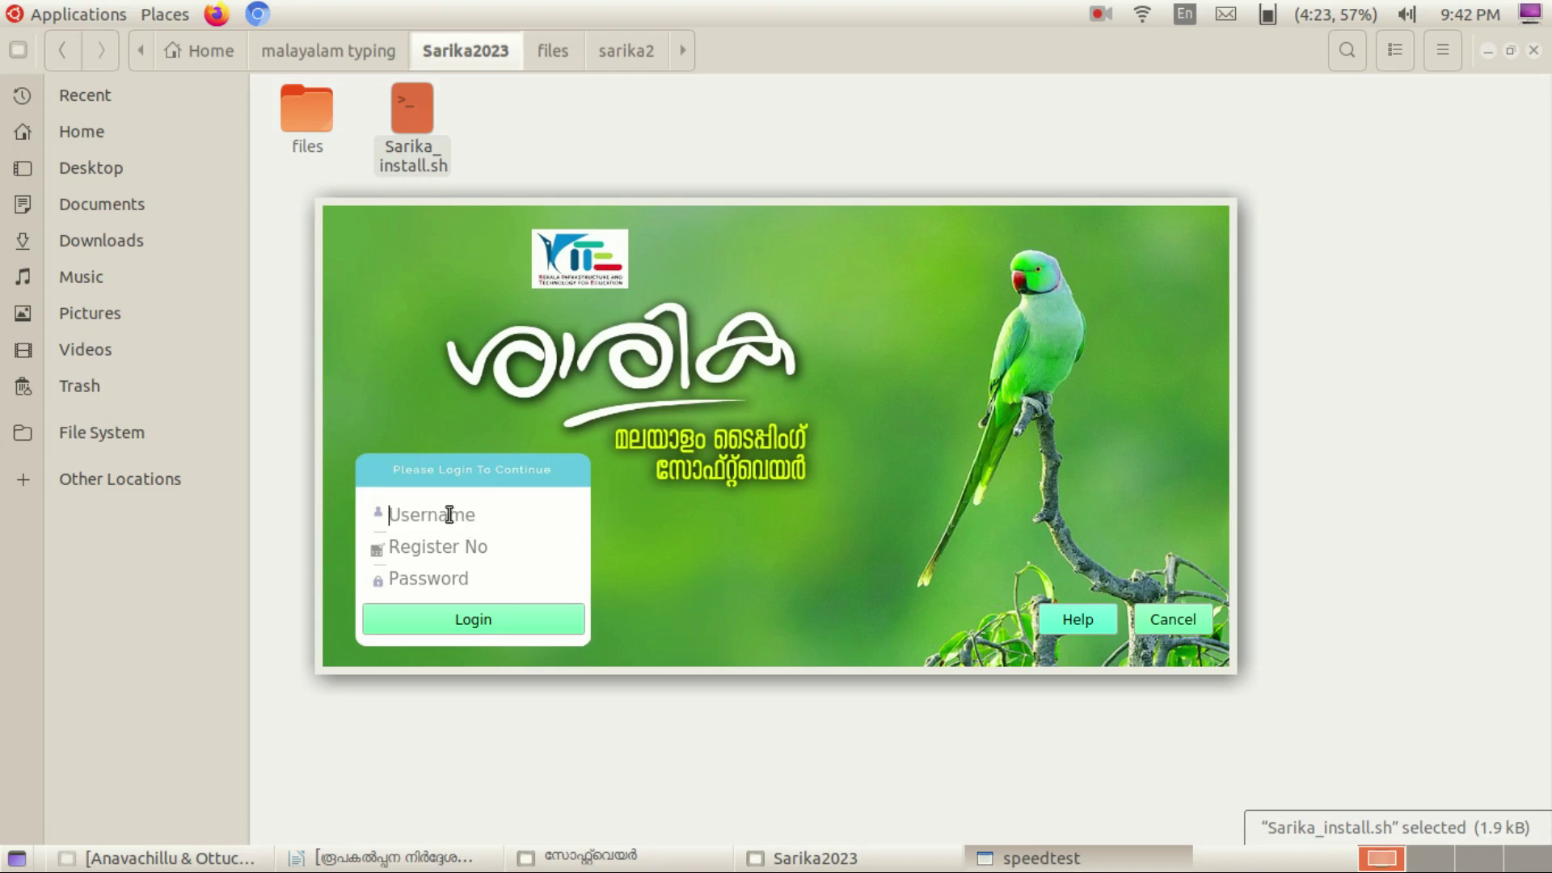
{"action": "type", "text": "a"}
{"action": "key", "text": "BackSpace"}
{"action": "type", "text": "Anu"}
Enter the register number and password, switch input to Malayalam, and log in.
{"action": "left_click", "coordinate": [459, 548]}
{"action": "type", "text": "03"}
{"action": "left_click", "coordinate": [473, 585]}
{"action": "type", "text": "1234"}
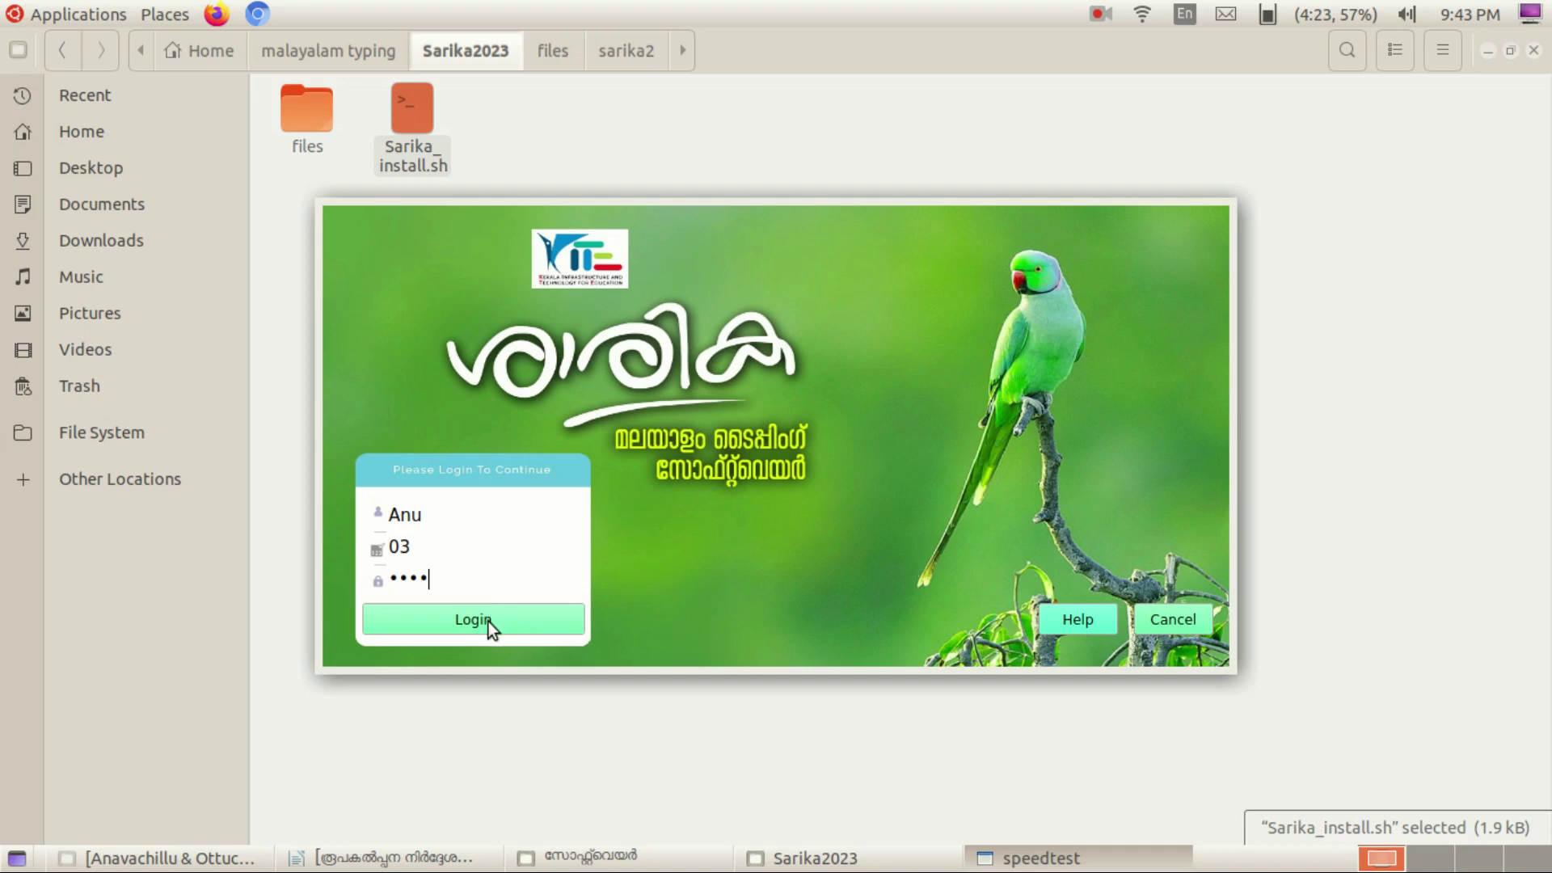
{"action": "key", "text": "super+space"}
{"action": "left_click", "coordinate": [488, 622]}
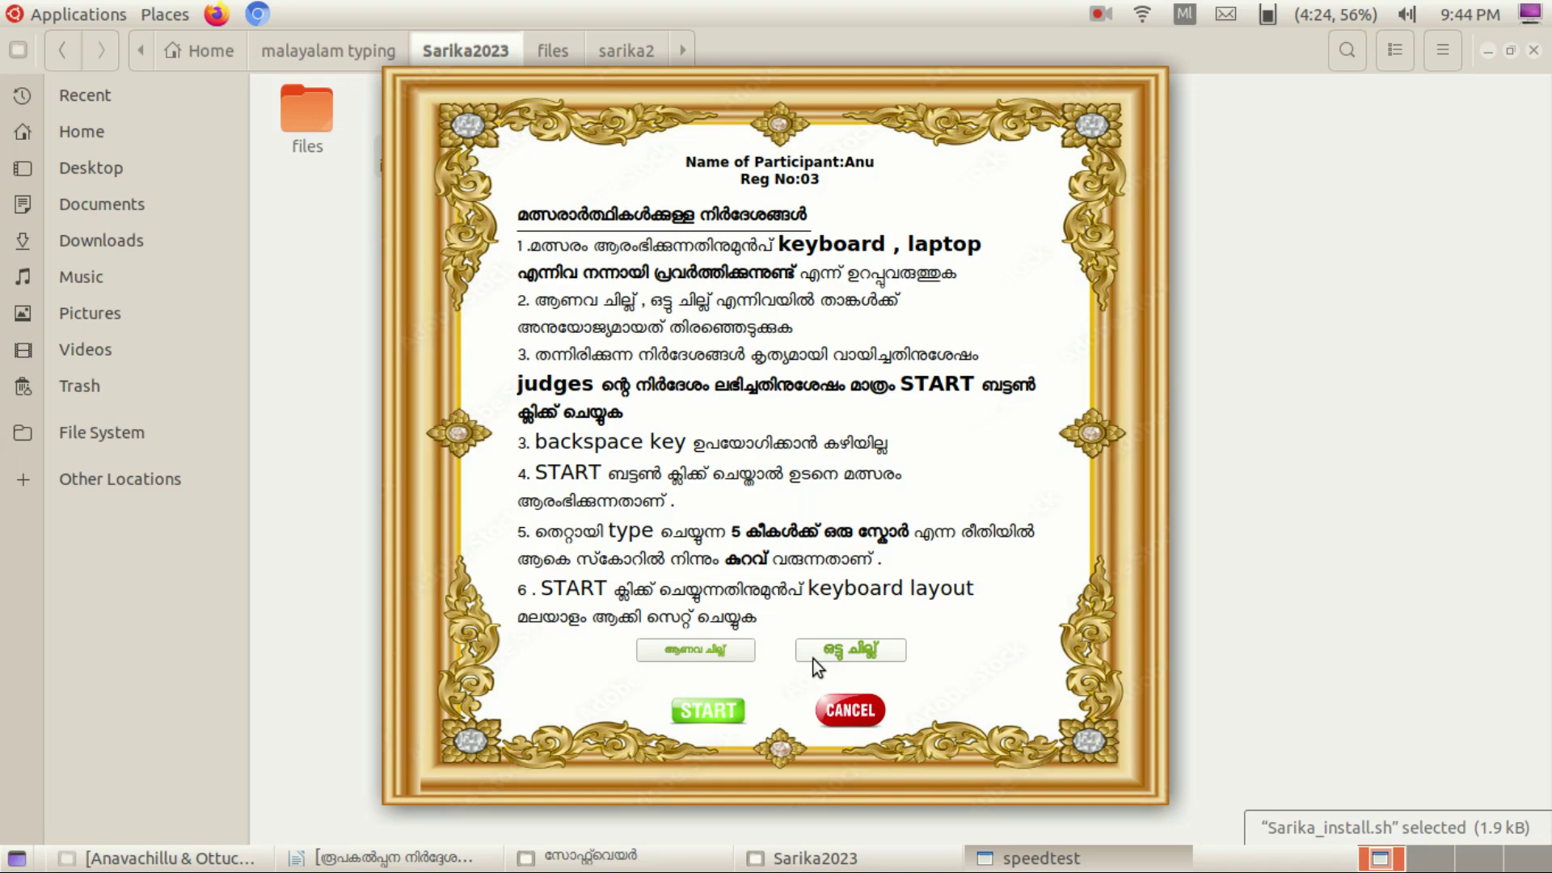
Pick the ആണവ ചില്ല് passage set and press START.
{"action": "left_click", "coordinate": [706, 649]}
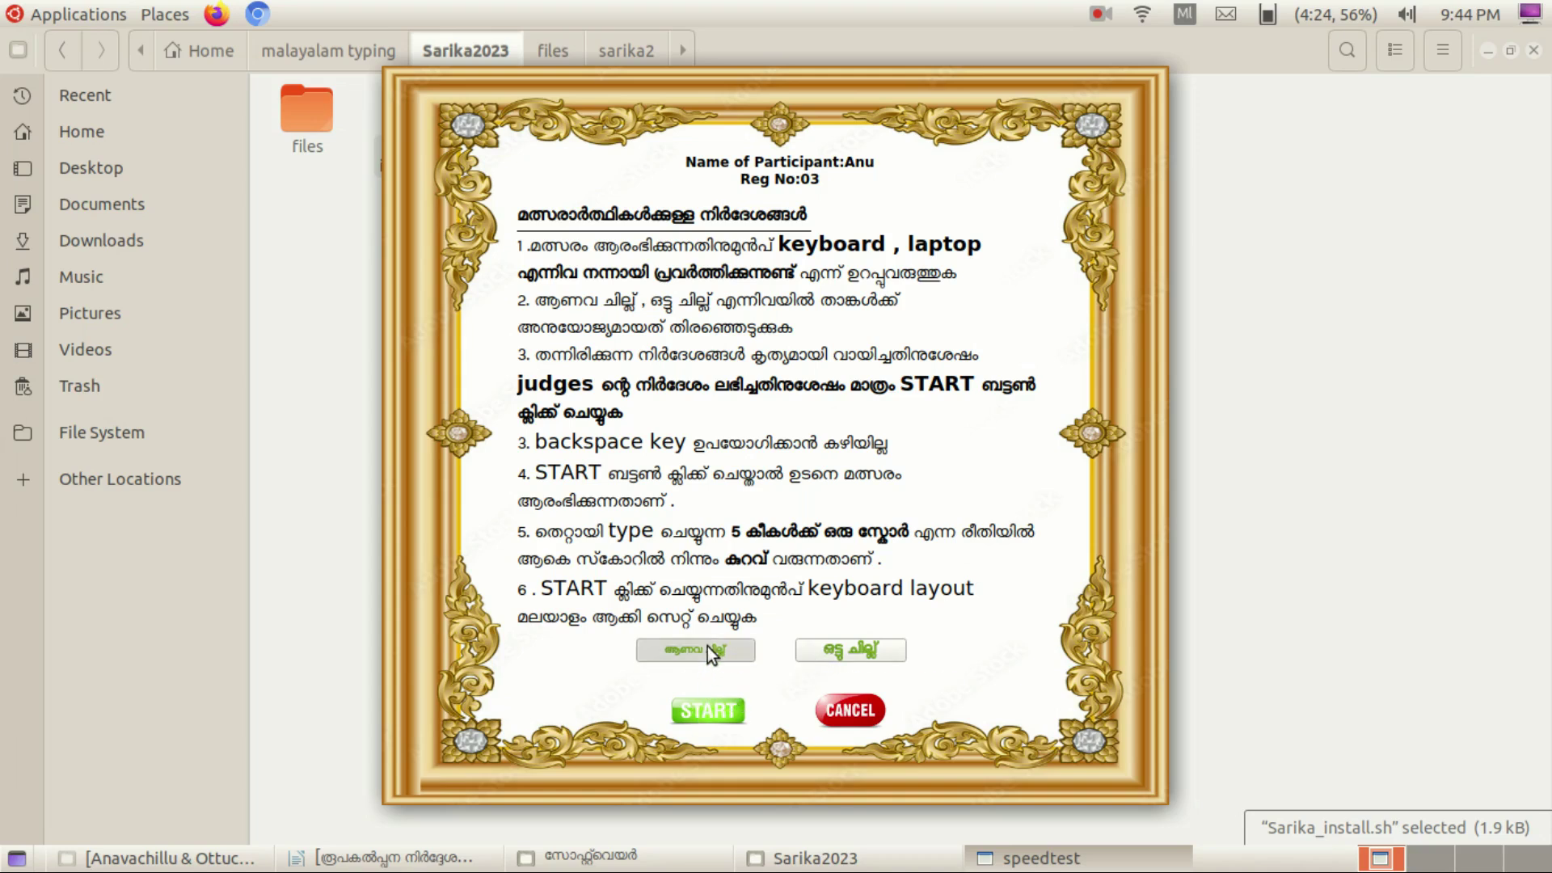
{"action": "left_click", "coordinate": [709, 710]}
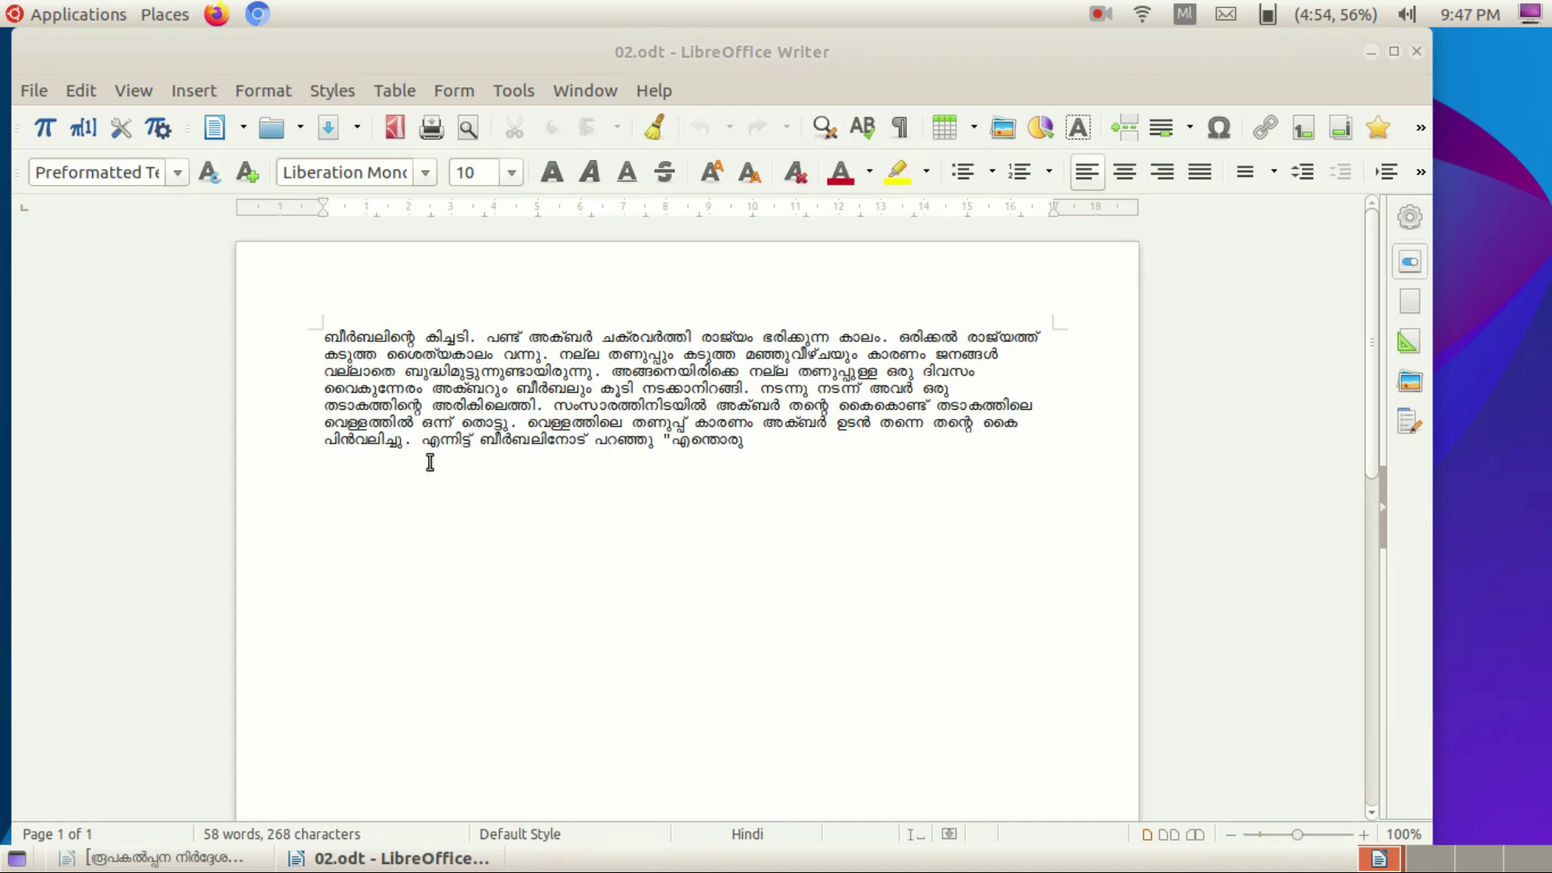
Reapply Manjari Bold size 14 to the whole story, leaving italic off.
{"action": "key", "text": "ctrl+a"}
{"action": "left_click", "coordinate": [425, 171]}
{"action": "scroll", "coordinate": [424, 452], "scroll_direction": "down", "scroll_amount": 5}
{"action": "scroll", "coordinate": [429, 370], "scroll_direction": "down", "scroll_amount": 3}
{"action": "left_click", "coordinate": [429, 370]}
{"action": "left_click", "coordinate": [511, 180]}
{"action": "left_click", "coordinate": [478, 385]}
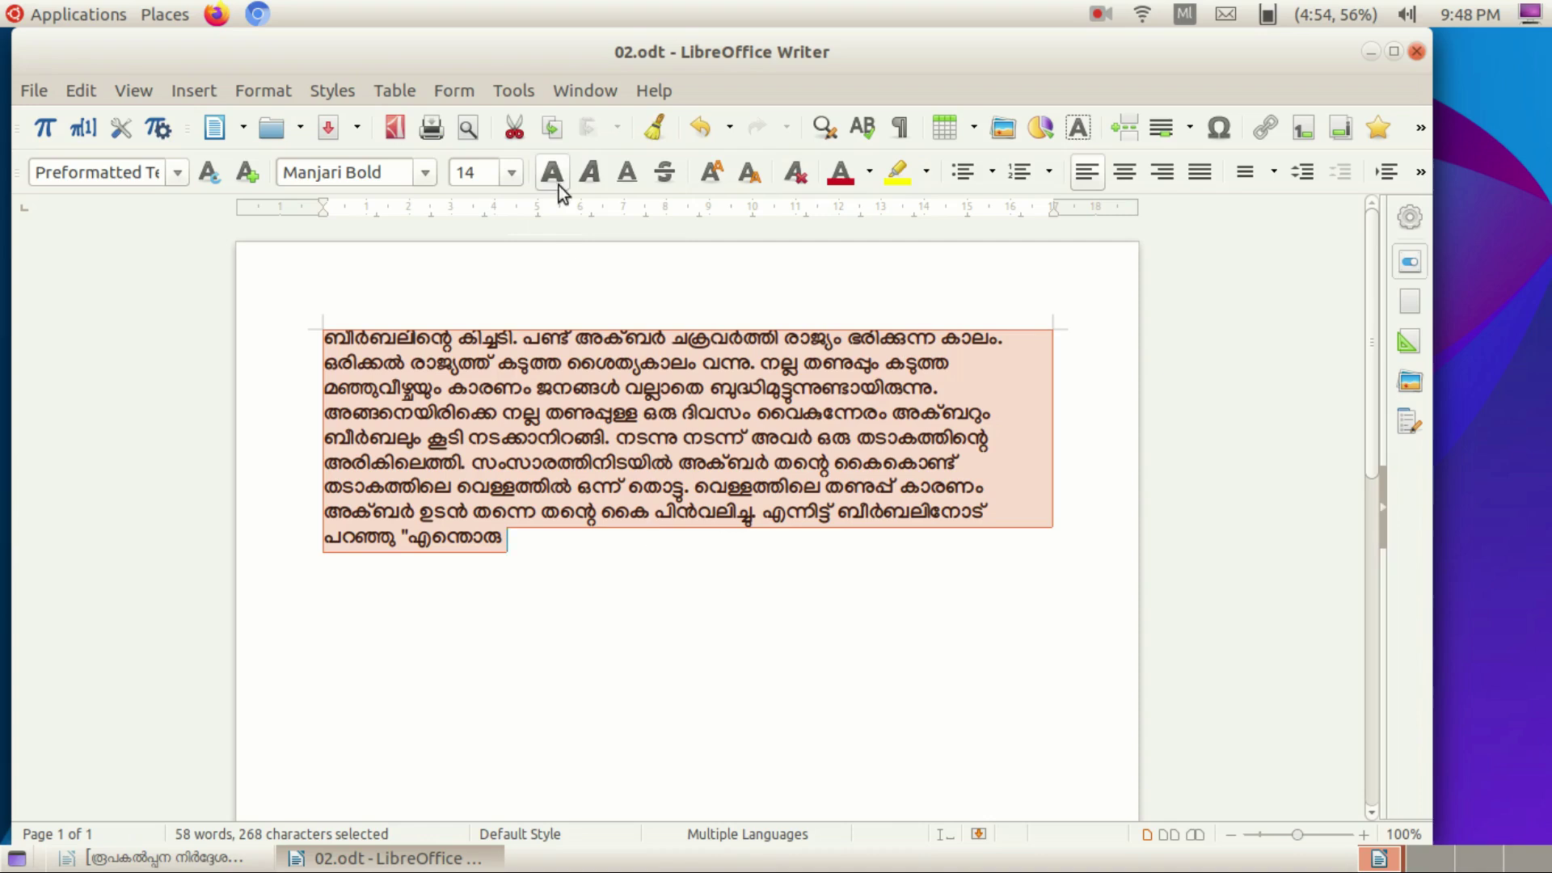
{"action": "left_click", "coordinate": [593, 185]}
{"action": "left_click", "coordinate": [593, 185]}
Colour the story crimson and highlight the word അക്ബർ in Light Lime 2.
{"action": "left_click", "coordinate": [869, 172]}
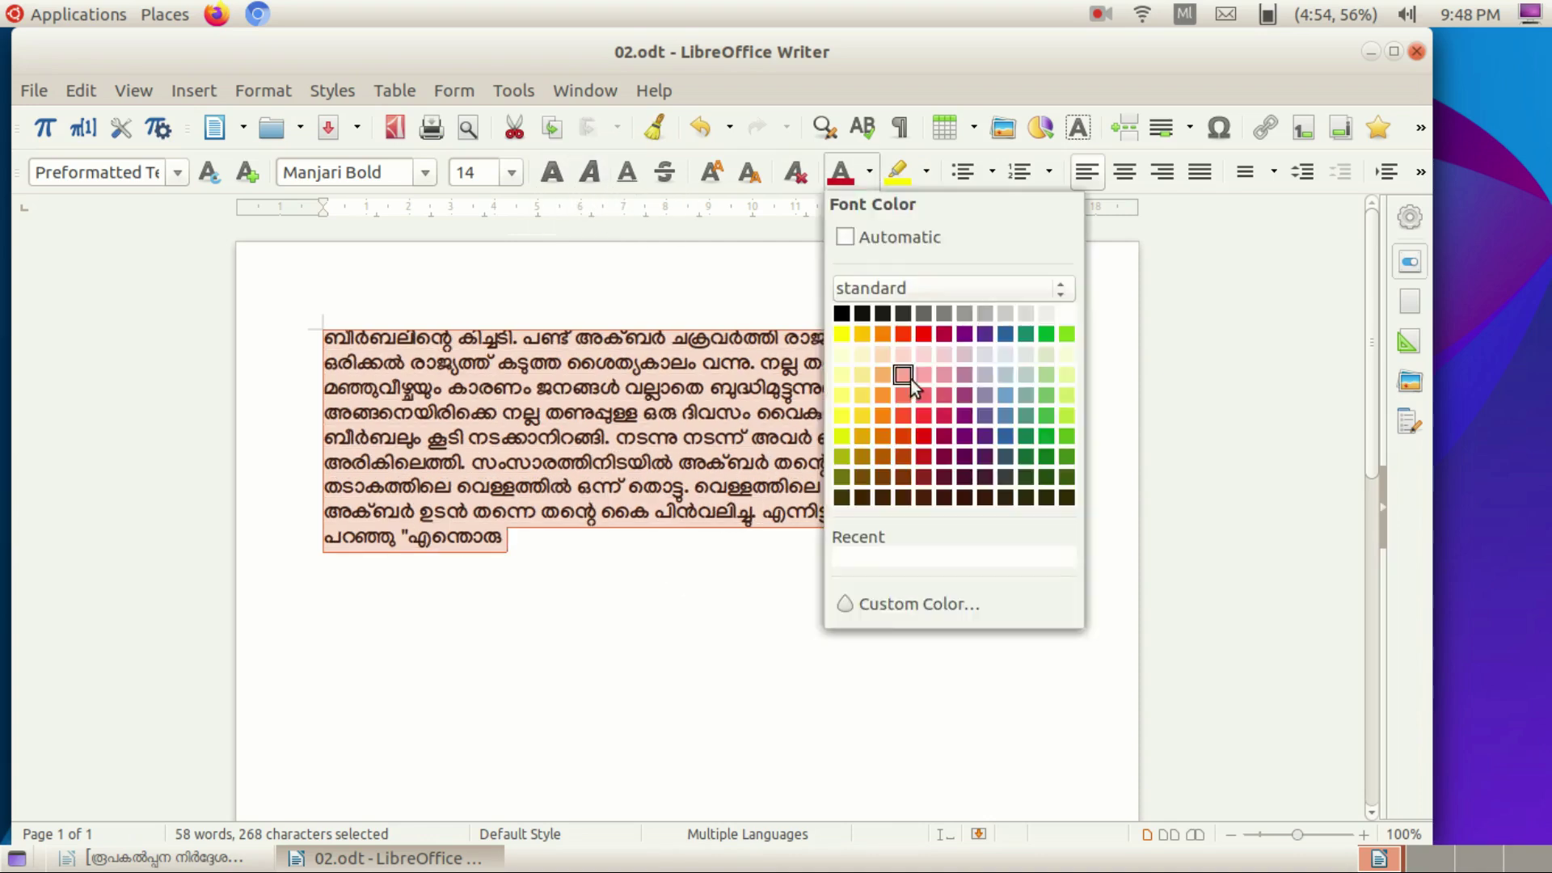
{"action": "left_click", "coordinate": [938, 334]}
{"action": "left_click", "coordinate": [927, 172]}
{"action": "left_click", "coordinate": [621, 338]}
{"action": "double_click", "coordinate": [621, 338]}
{"action": "left_click", "coordinate": [927, 171]}
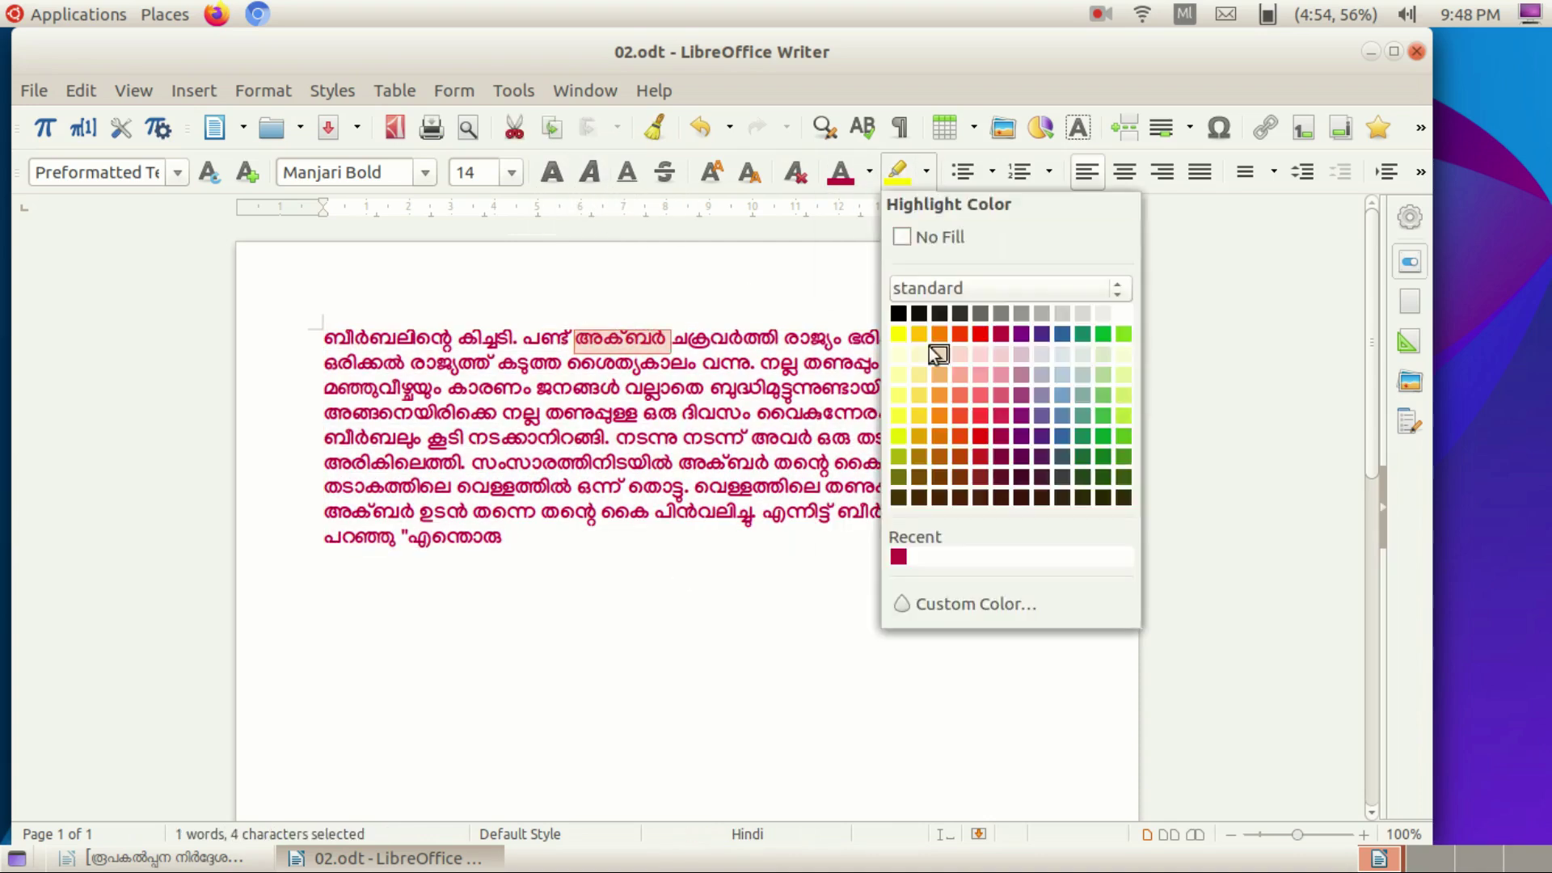
{"action": "left_click", "coordinate": [1123, 394]}
{"action": "left_click", "coordinate": [332, 334]}
Justify the whole story with 1.5 line spacing and show the Properties sidebar.
{"action": "key", "text": "ctrl+a"}
{"action": "left_click", "coordinate": [1124, 171]}
{"action": "left_click", "coordinate": [1162, 172]}
{"action": "left_click", "coordinate": [1200, 171]}
{"action": "left_click", "coordinate": [1273, 173]}
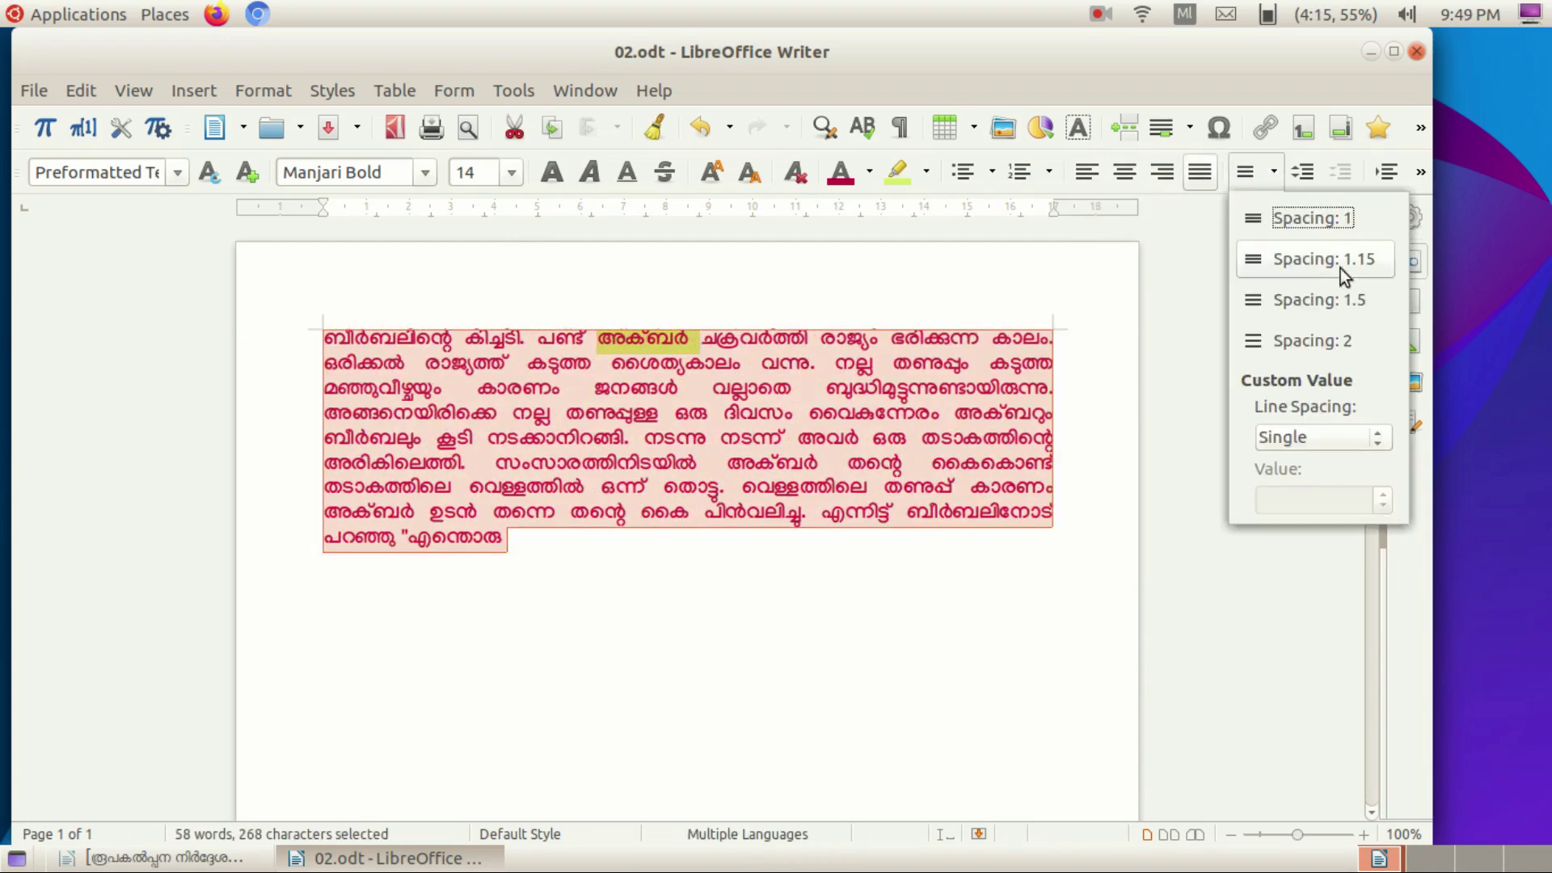
{"action": "left_click", "coordinate": [1384, 438]}
{"action": "left_click", "coordinate": [1318, 300]}
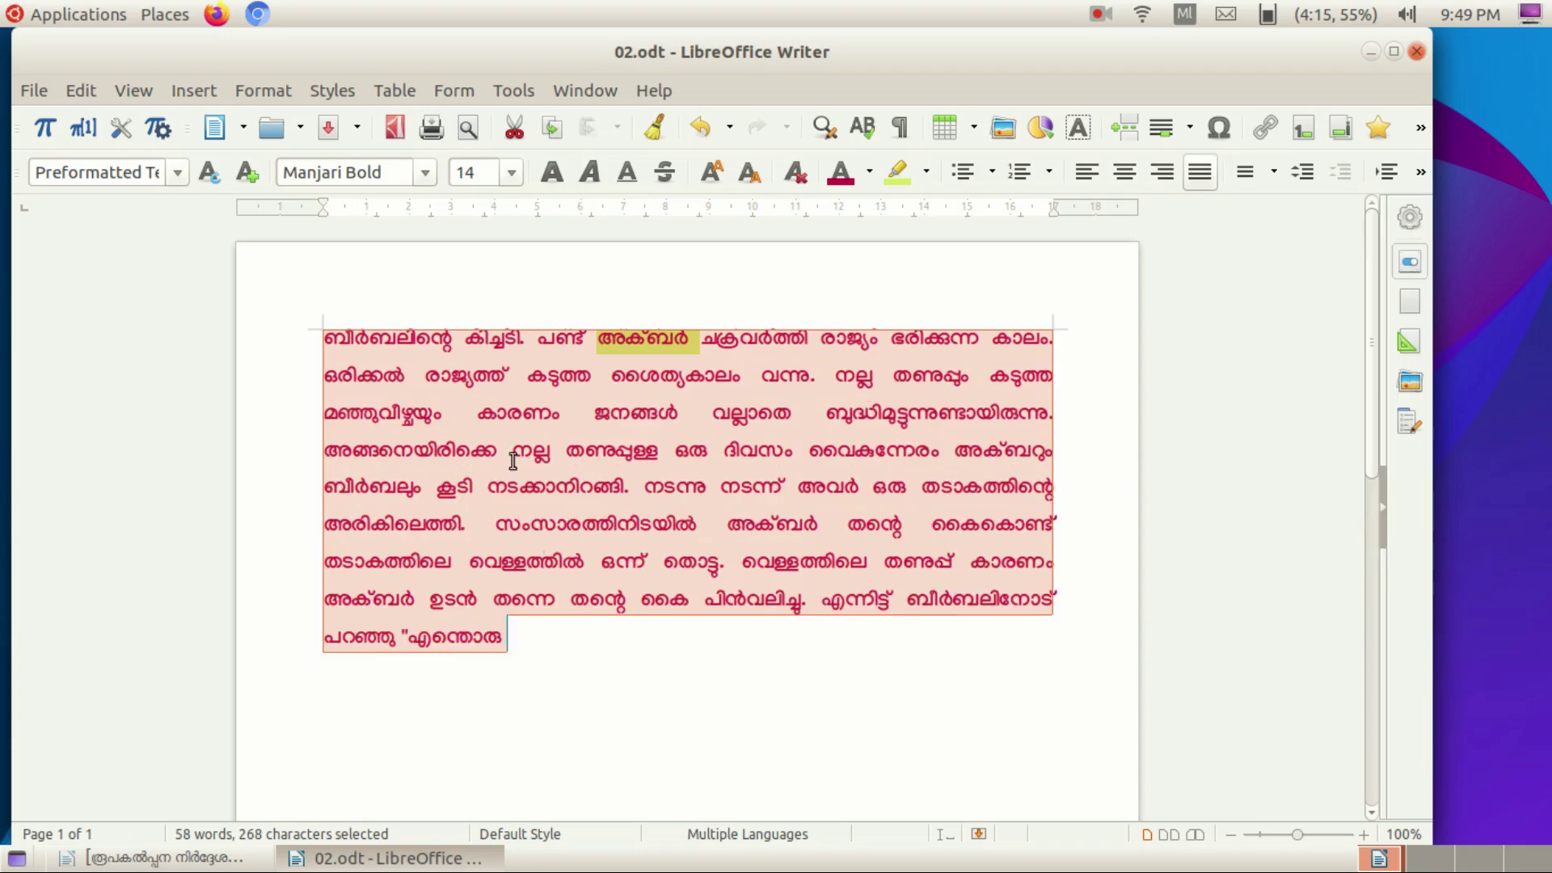
{"action": "left_click", "coordinate": [1410, 261]}
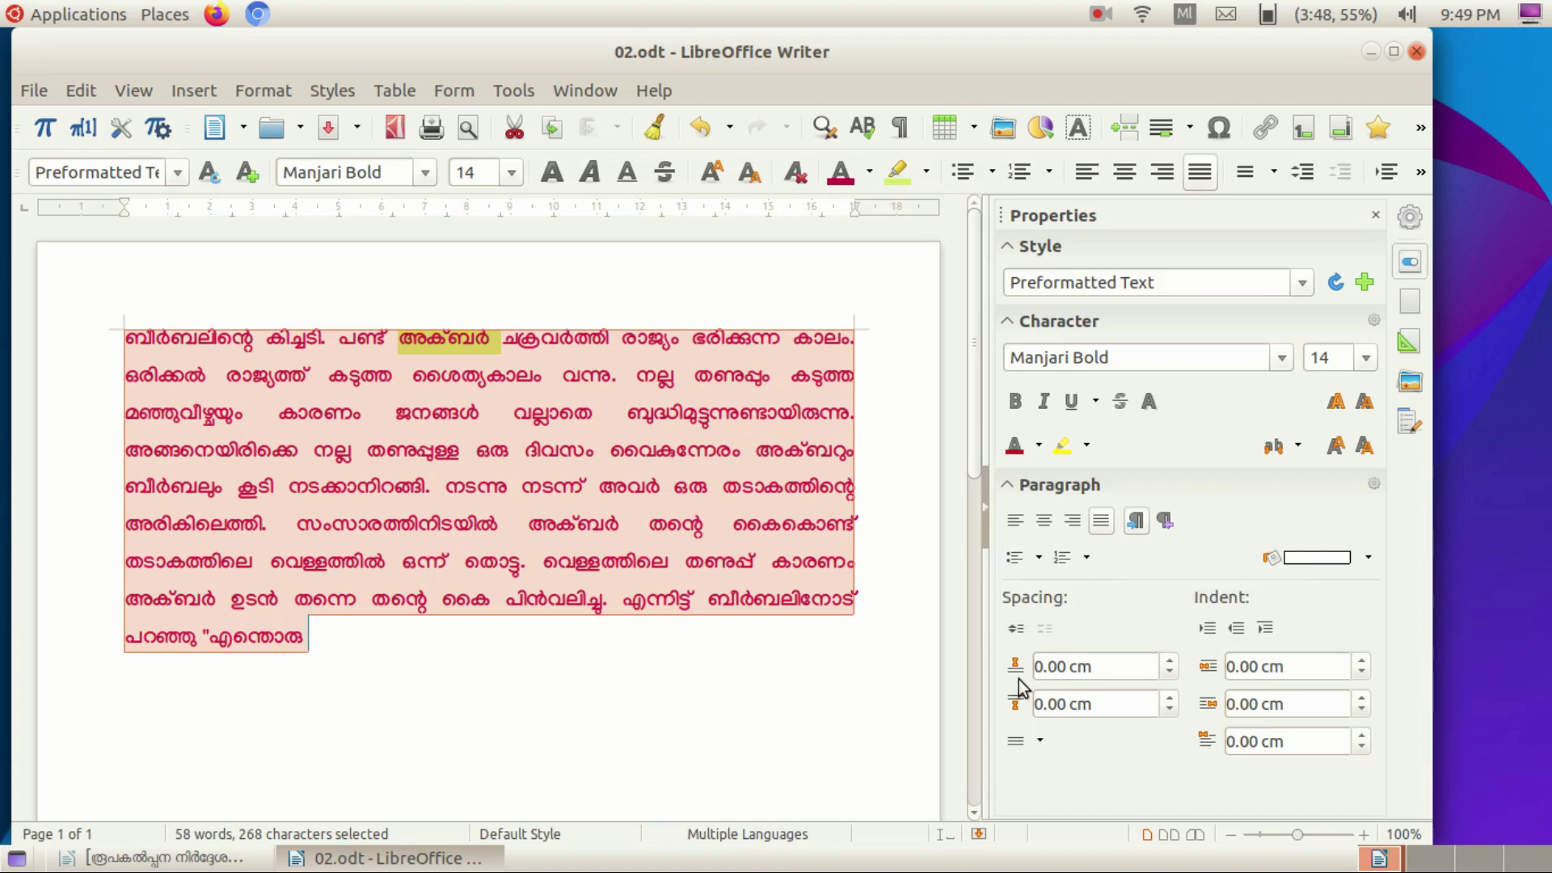
Give the page a solid Light Red 3 background colour.
{"action": "left_click", "coordinate": [1207, 630]}
{"action": "left_click", "coordinate": [1236, 630]}
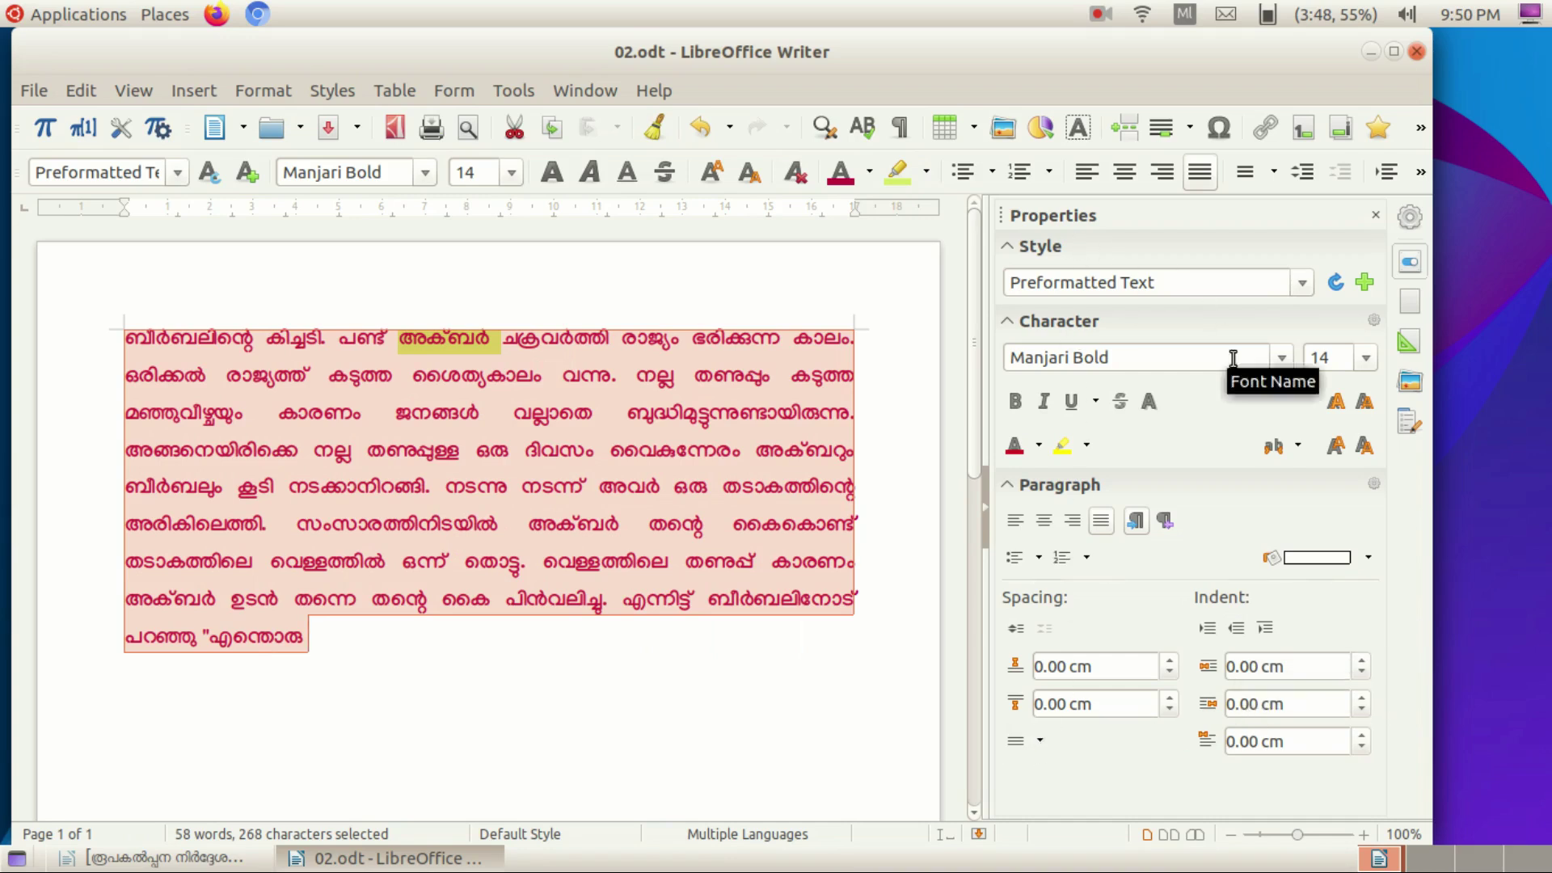
{"action": "left_click", "coordinate": [242, 92]}
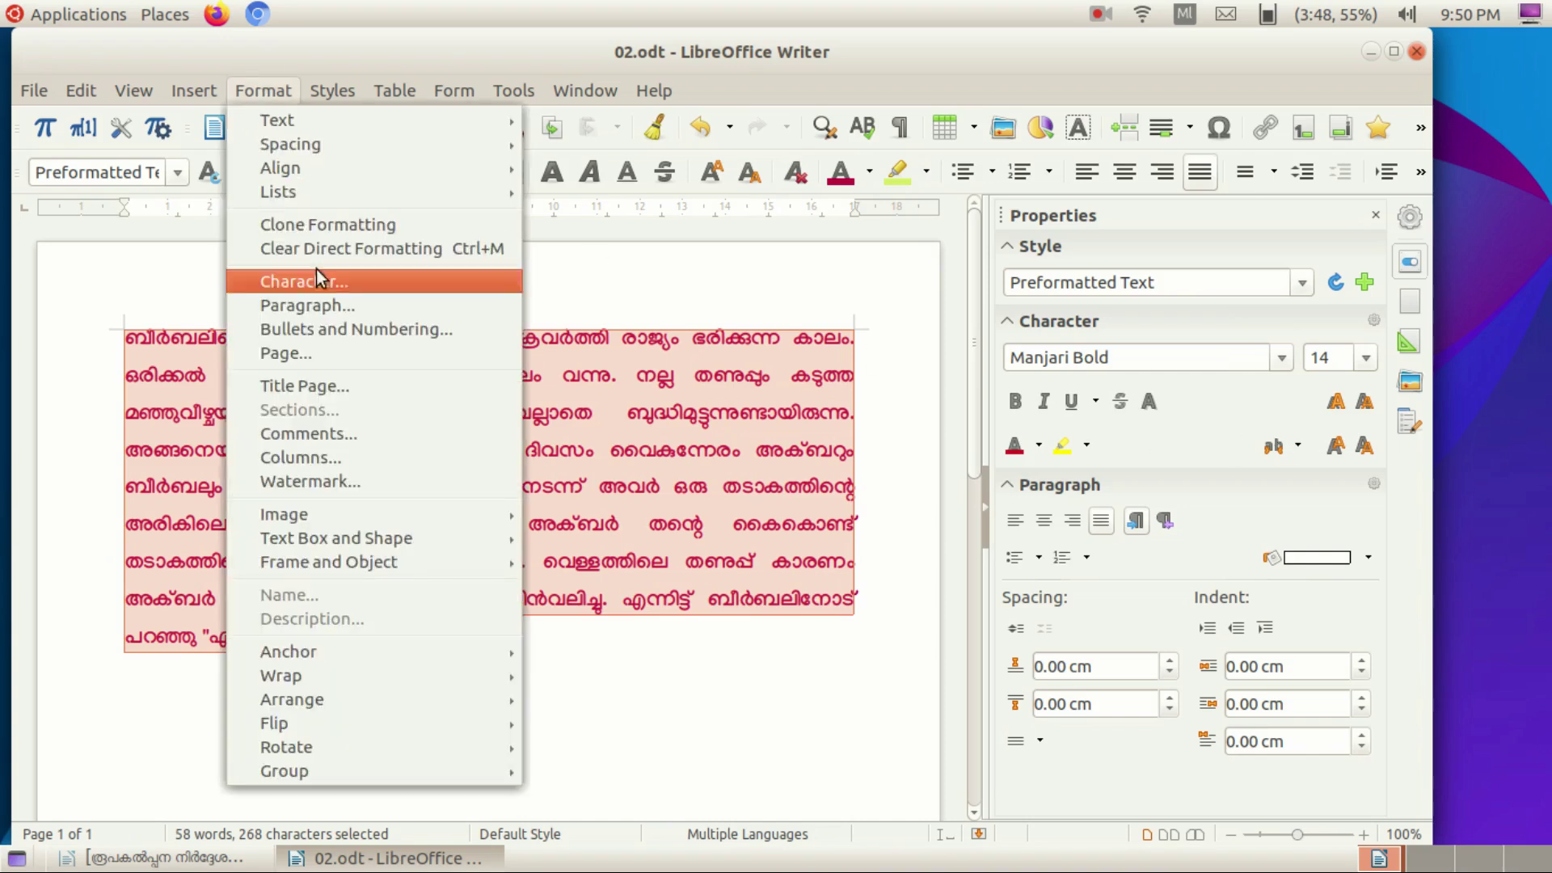
{"action": "left_click", "coordinate": [302, 351]}
{"action": "left_click", "coordinate": [393, 139]}
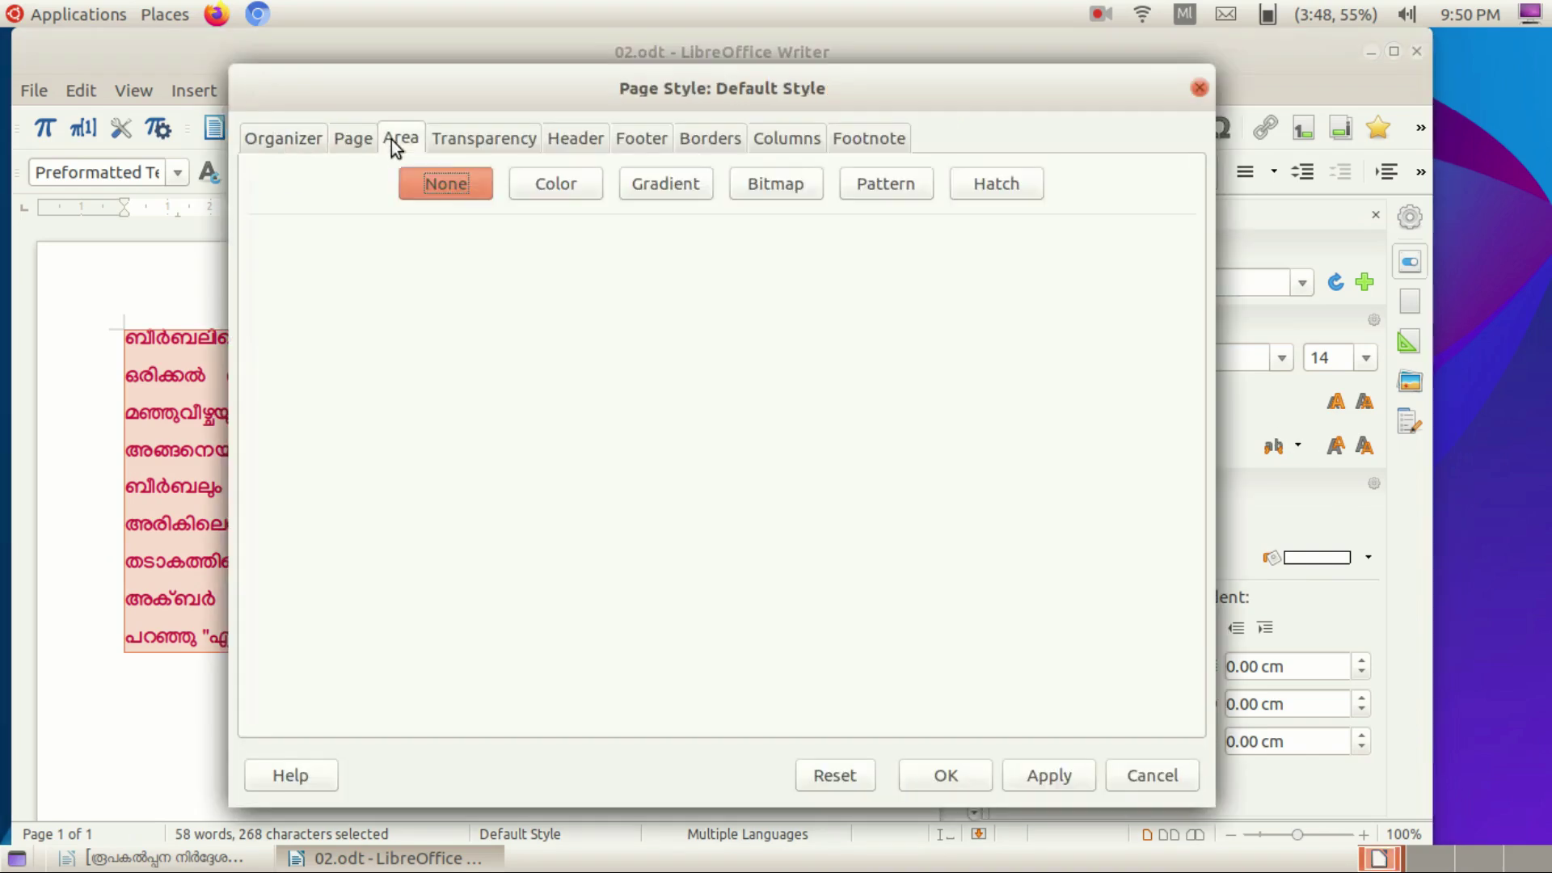
{"action": "left_click", "coordinate": [556, 183]}
{"action": "left_click", "coordinate": [380, 366]}
Set the page layout to two columns and apply the page style.
{"action": "left_click", "coordinate": [700, 138]}
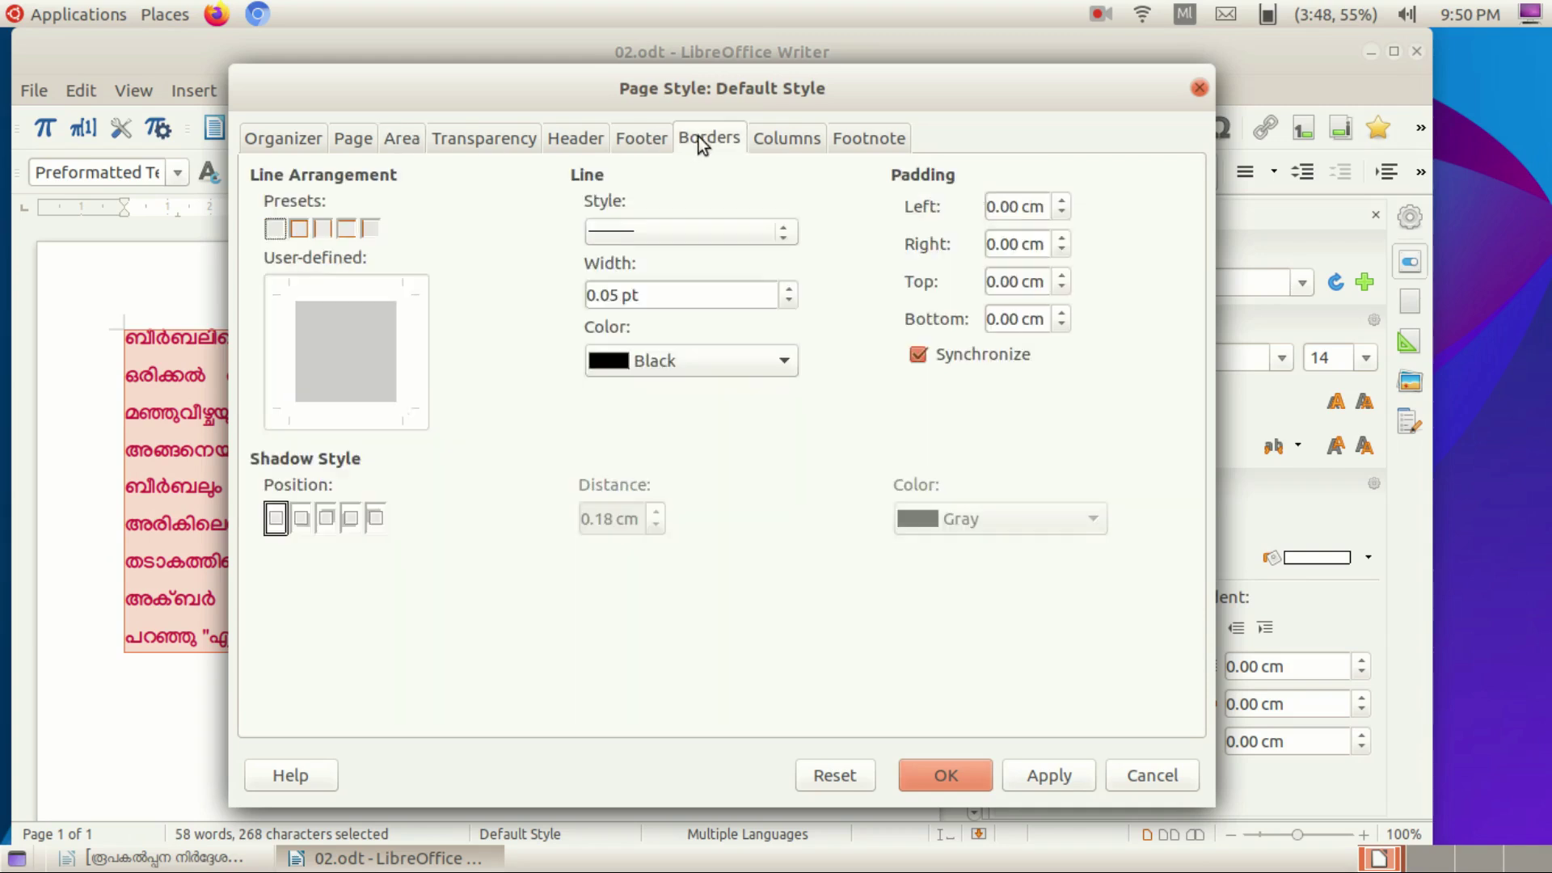
{"action": "left_click", "coordinate": [785, 138]}
{"action": "left_click", "coordinate": [510, 214]}
{"action": "left_click", "coordinate": [355, 139]}
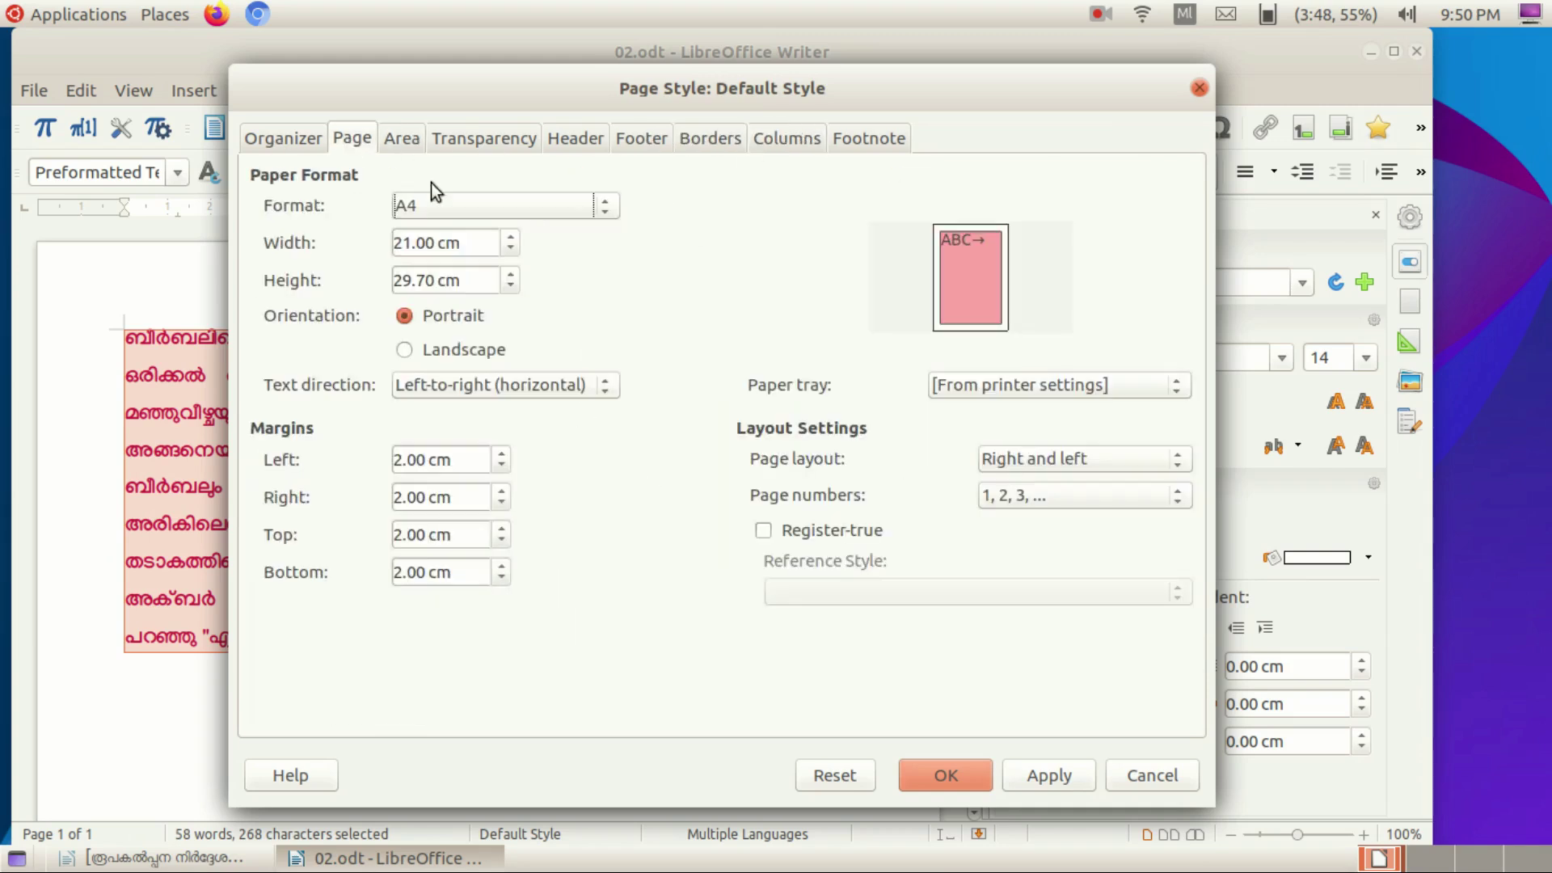
{"action": "left_click", "coordinate": [946, 776]}
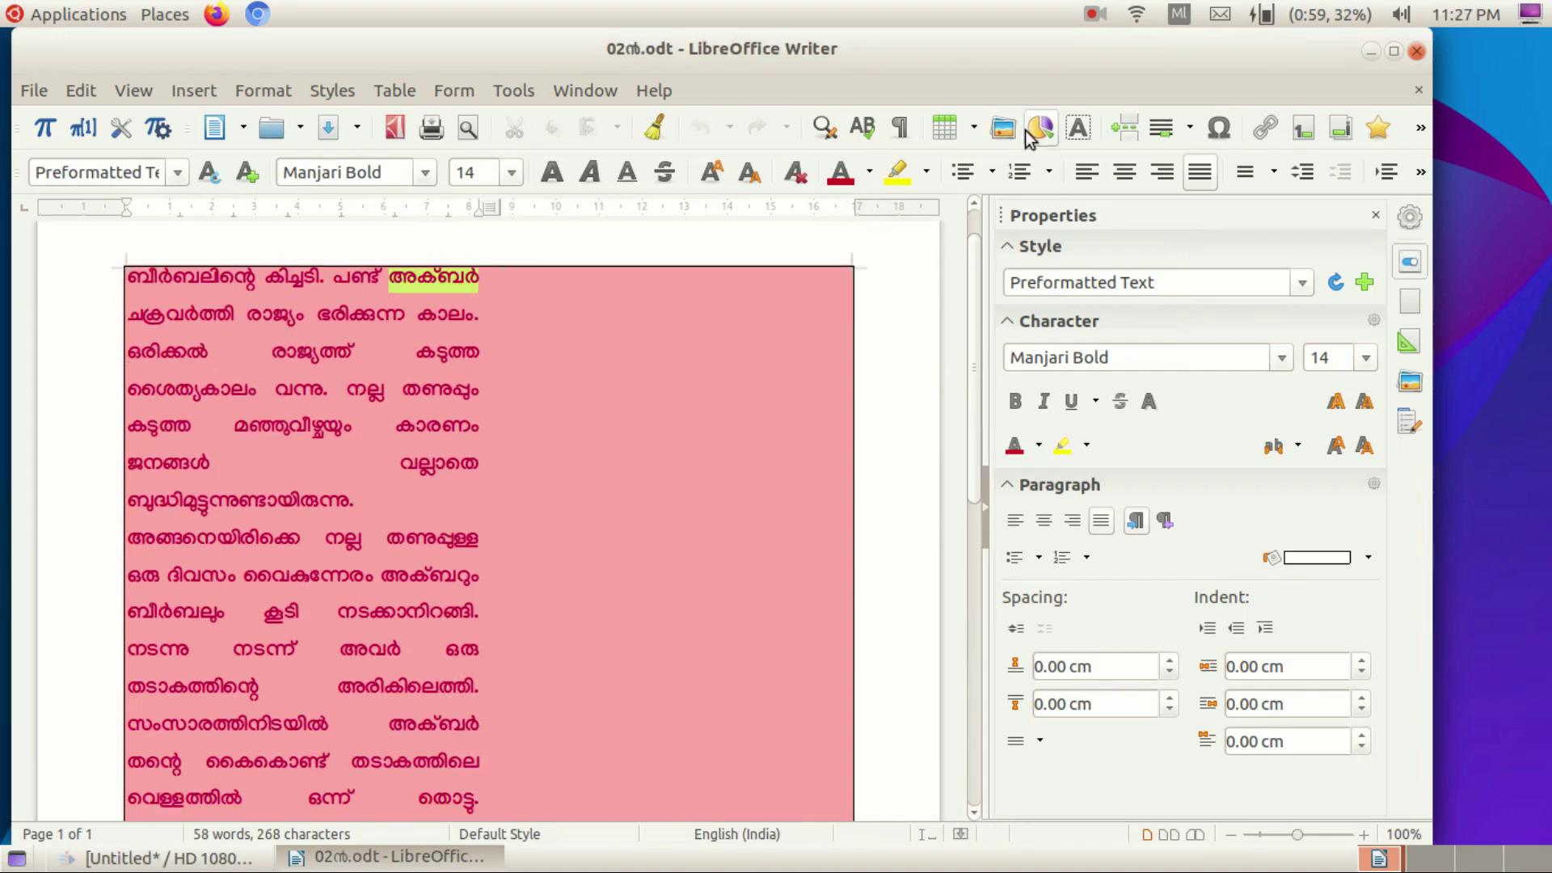
Insert the Akbar and Birbal picture from Desktop's Malayalam Typing Images folder.
{"action": "left_click", "coordinate": [1007, 127]}
{"action": "left_click", "coordinate": [65, 266]}
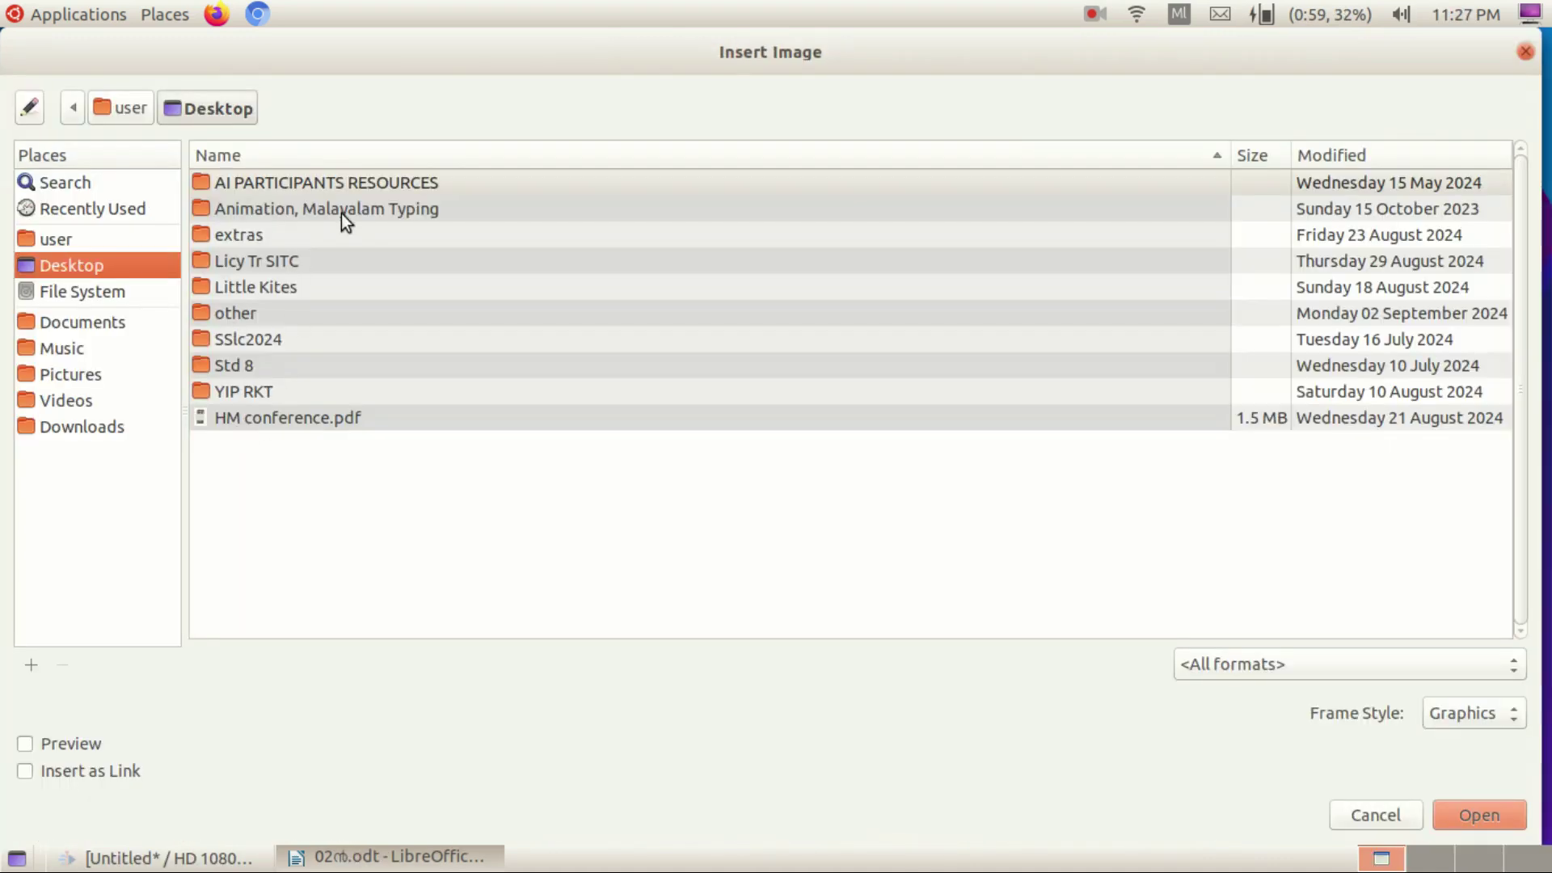
{"action": "double_click", "coordinate": [342, 213]}
{"action": "double_click", "coordinate": [275, 216]}
{"action": "double_click", "coordinate": [312, 217]}
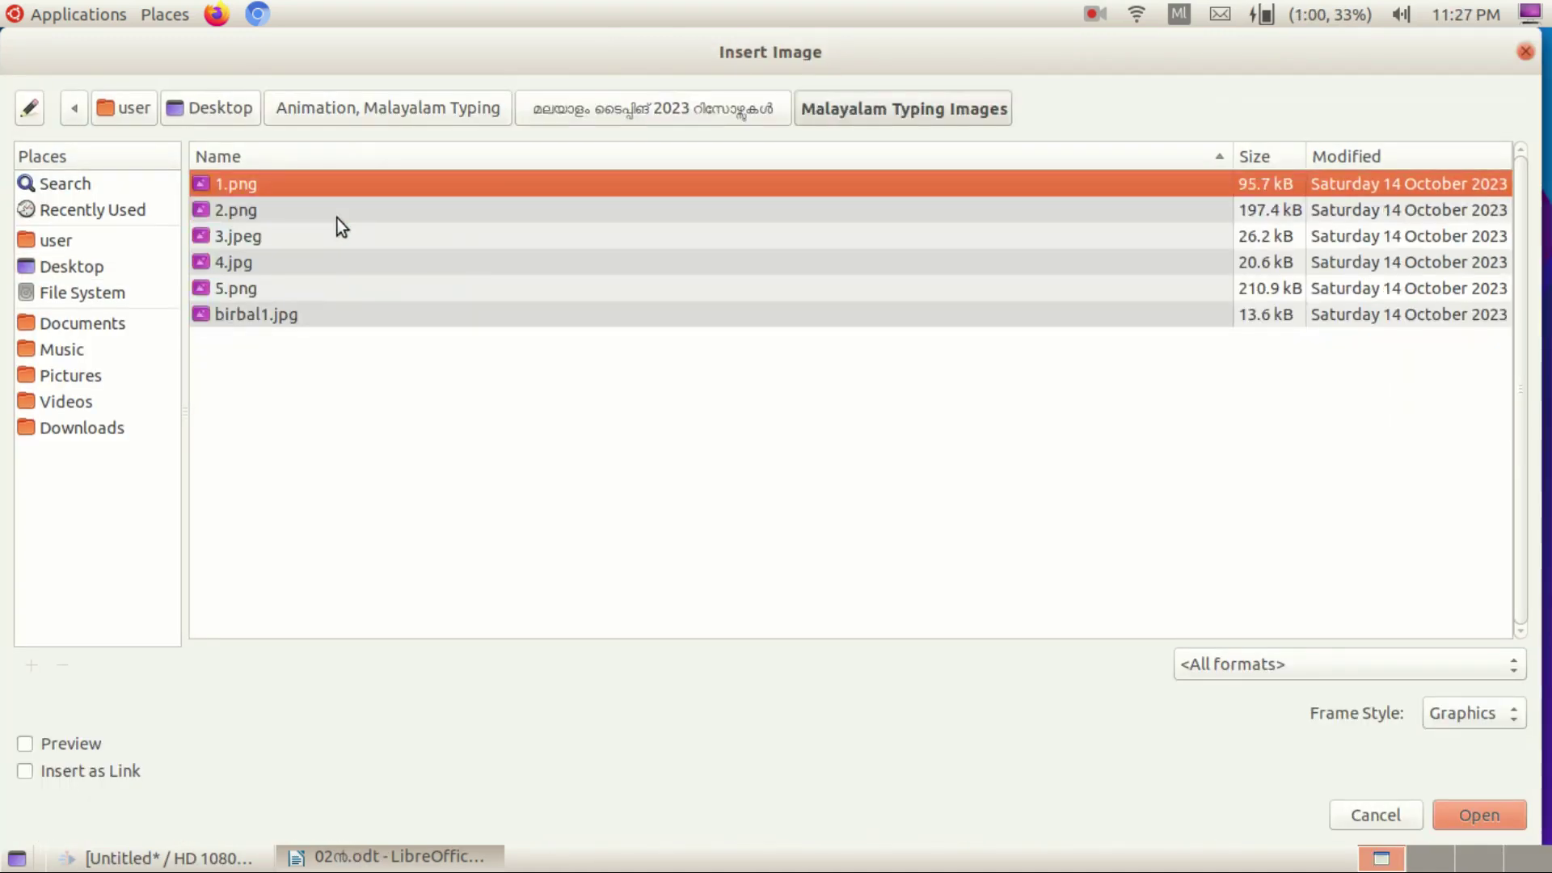
{"action": "left_click", "coordinate": [1479, 815]}
Move the picture into the story text and wrap the text parallel around it.
{"action": "left_click_drag", "start_coordinate": [340, 364], "coordinate": [468, 491]}
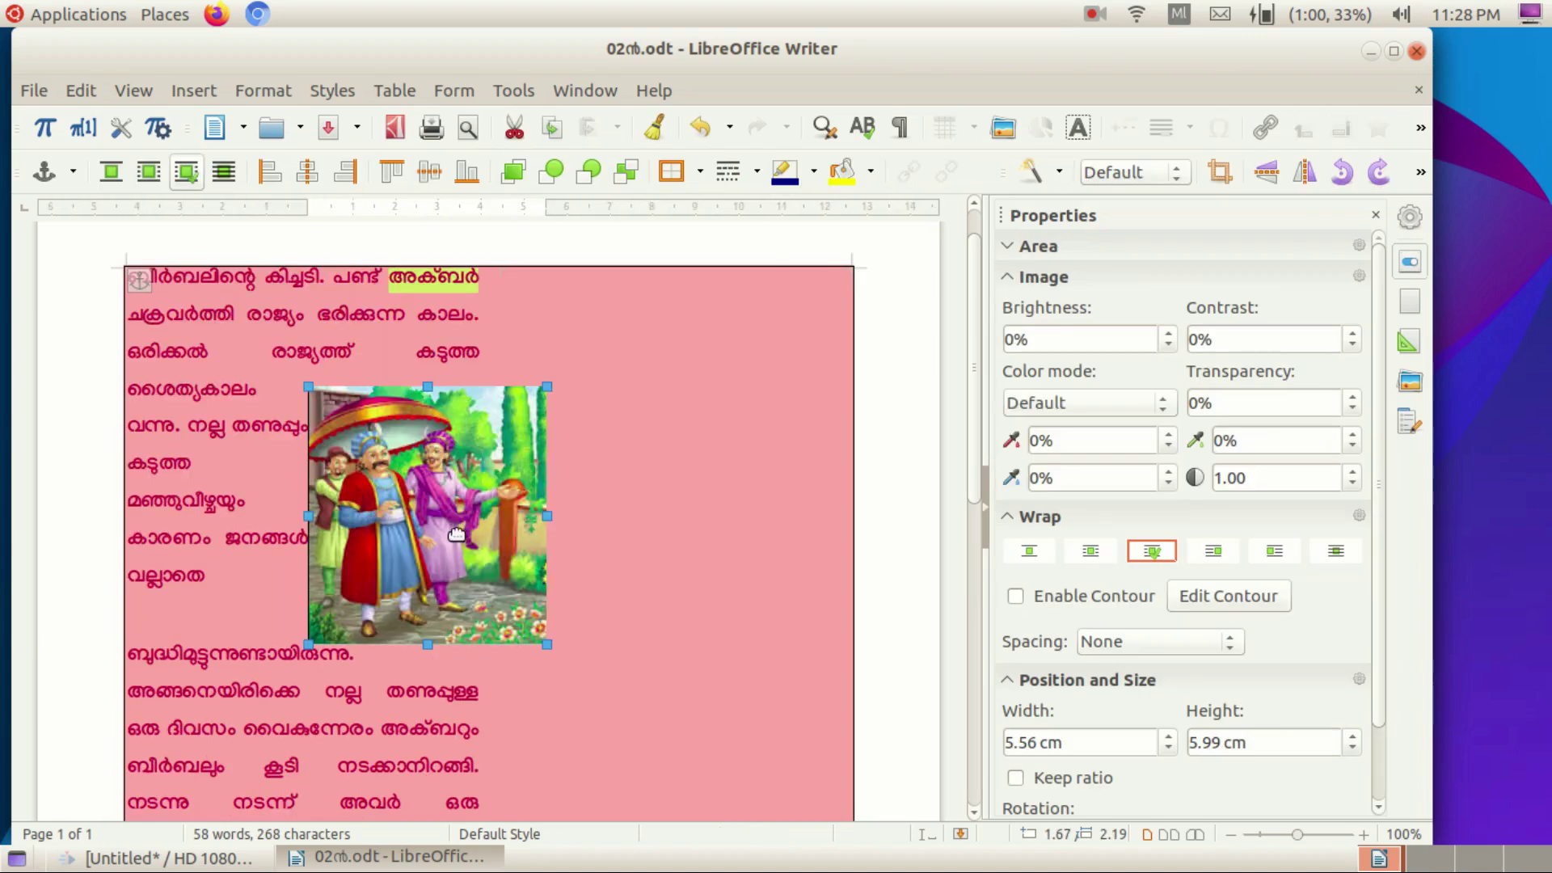
{"action": "left_click", "coordinate": [1029, 550]}
{"action": "left_click", "coordinate": [1091, 551]}
{"action": "left_click", "coordinate": [1158, 554]}
{"action": "left_click", "coordinate": [1212, 550]}
{"action": "left_click", "coordinate": [1274, 550]}
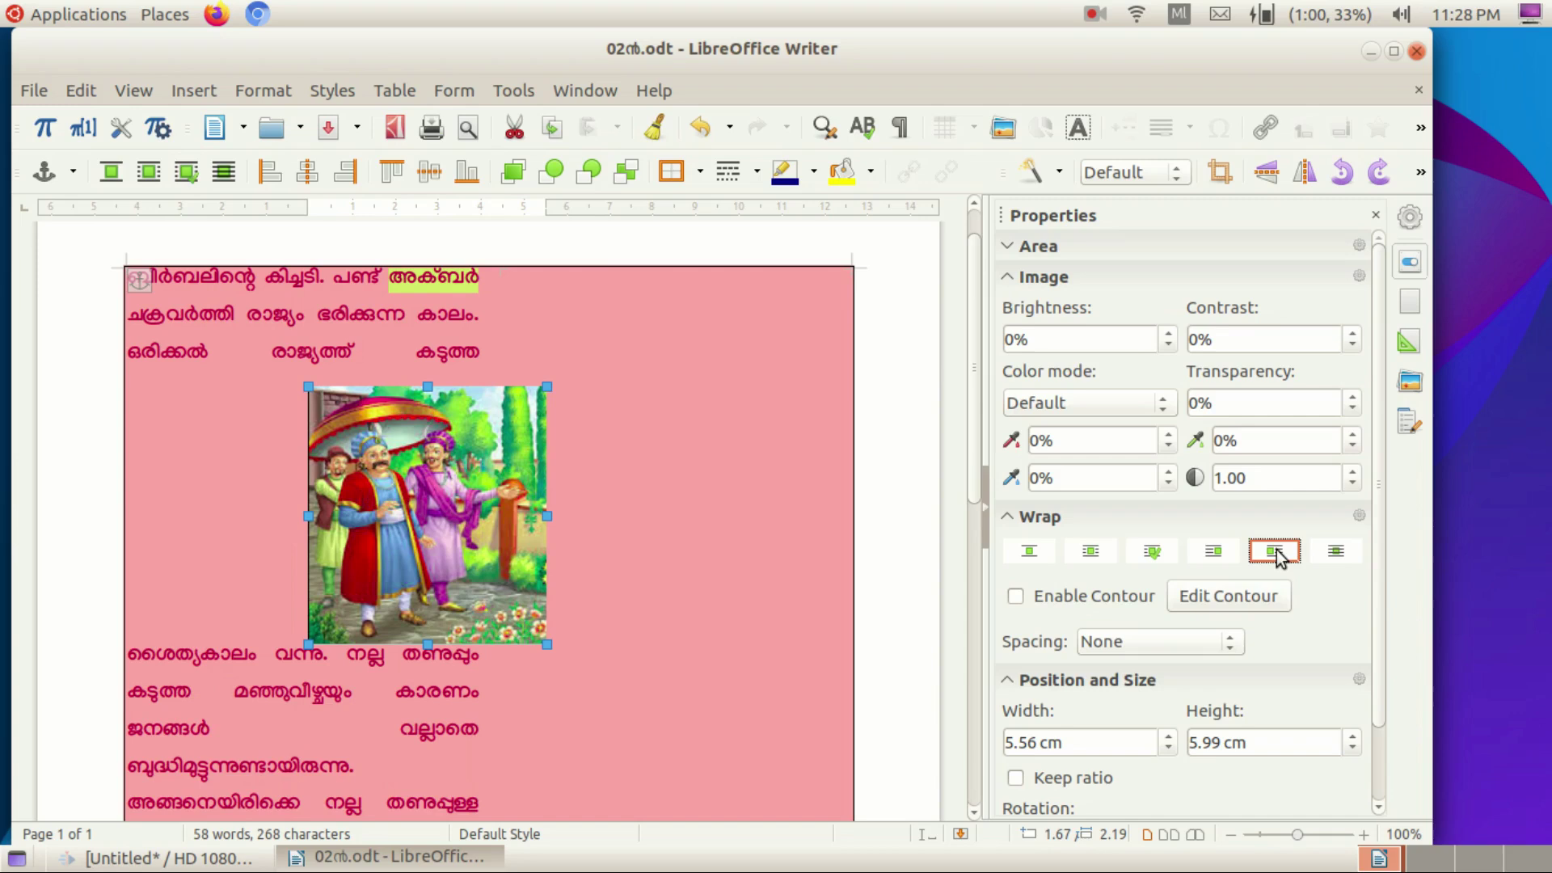
{"action": "left_click", "coordinate": [1336, 551]}
{"action": "left_click", "coordinate": [1090, 550]}
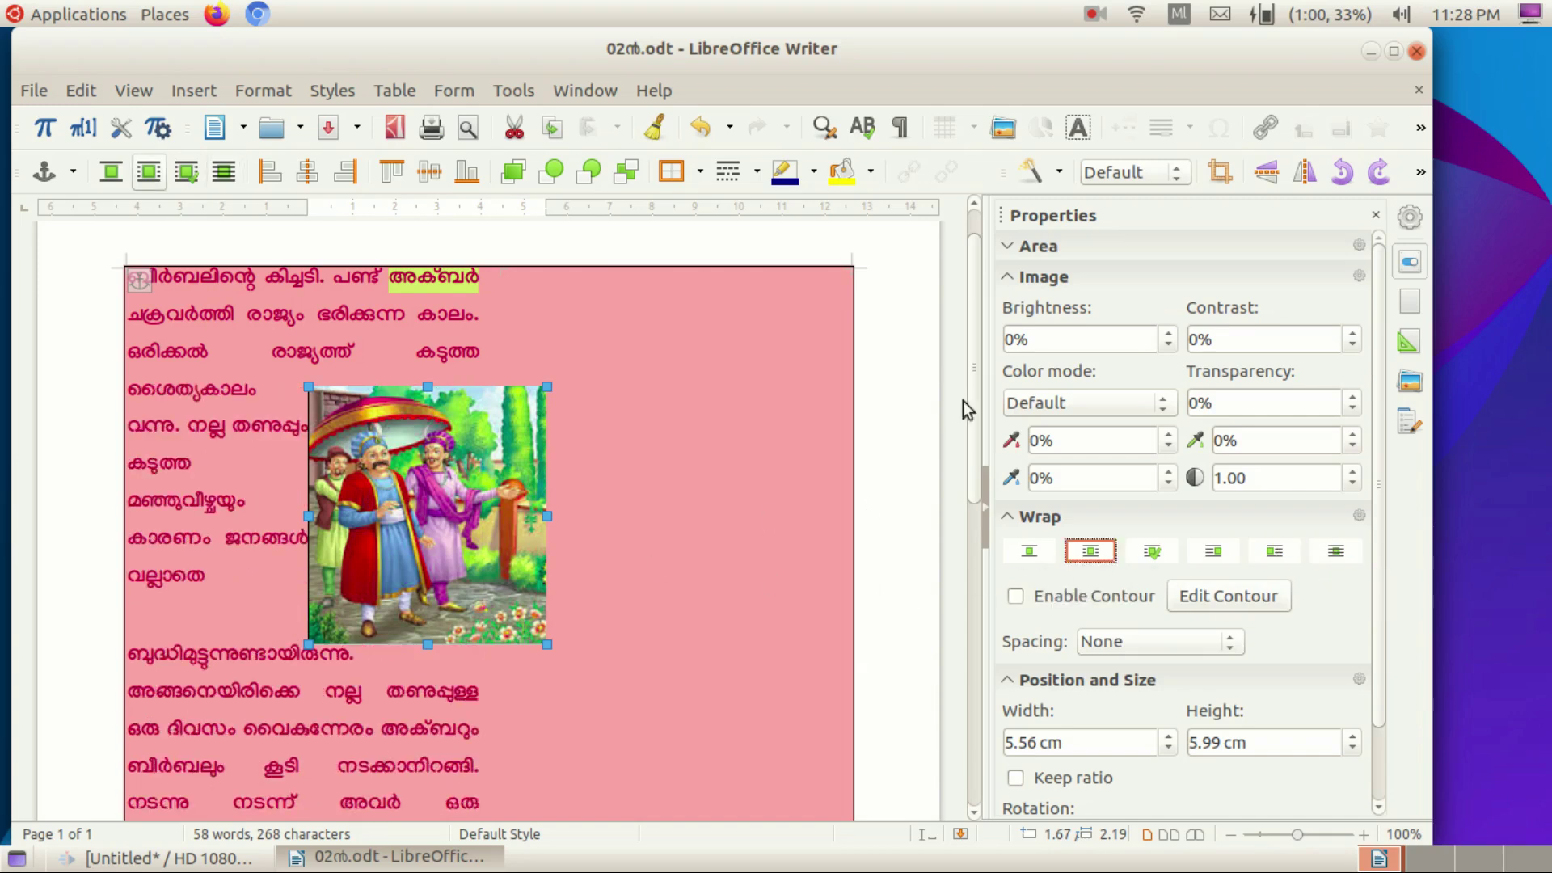
Rotate the picture to 1.70° and nudge it slightly left.
{"action": "scroll", "coordinate": [1378, 655], "scroll_direction": "down", "scroll_amount": 3}
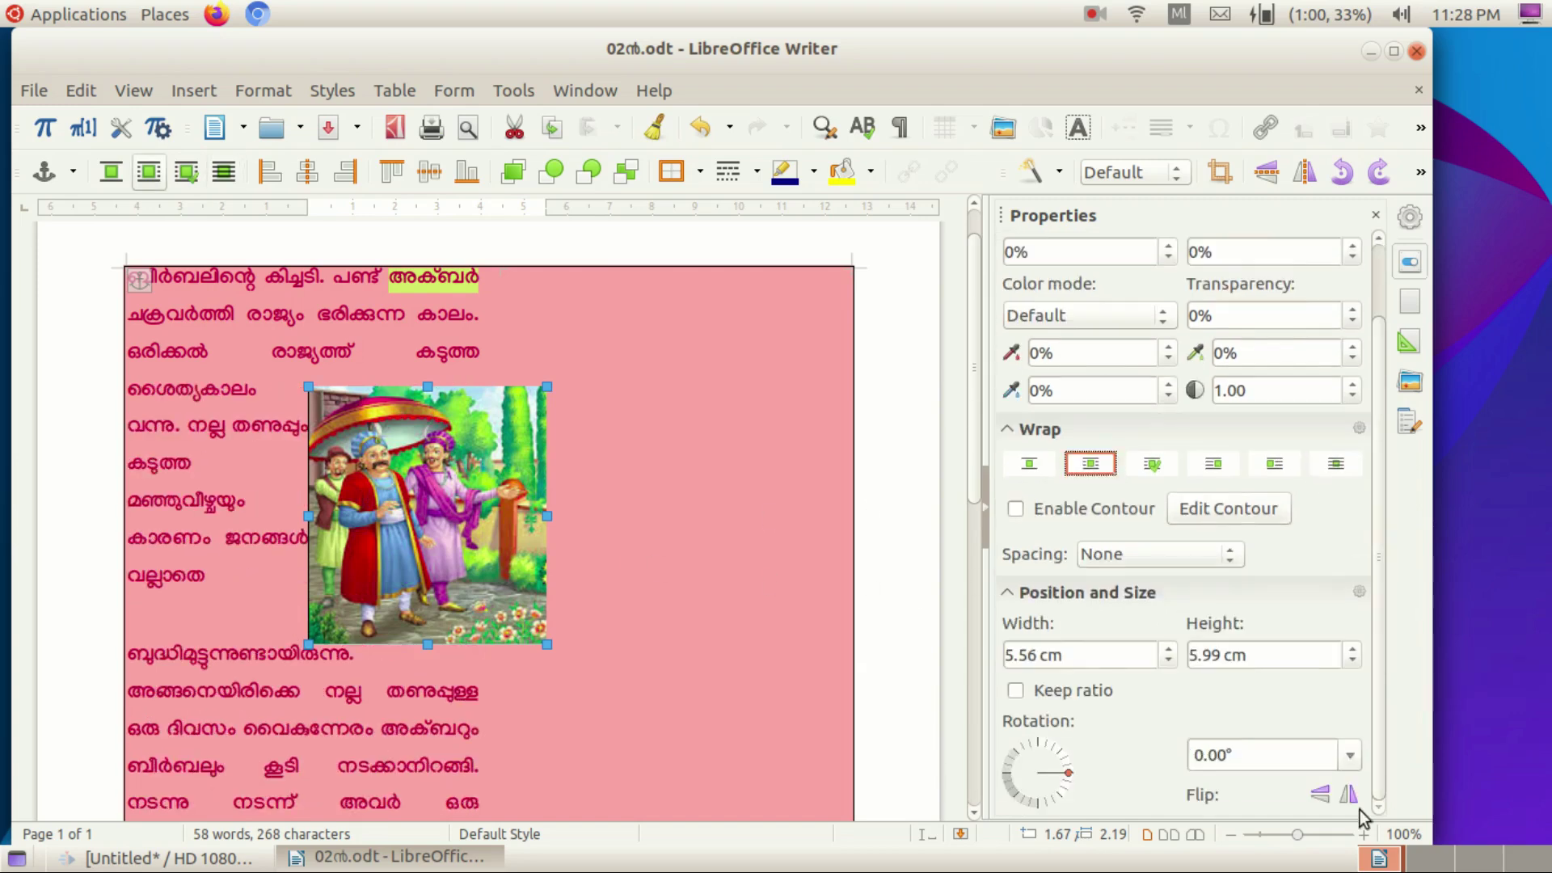
{"action": "left_click_drag", "start_coordinate": [1069, 780], "coordinate": [1071, 772]}
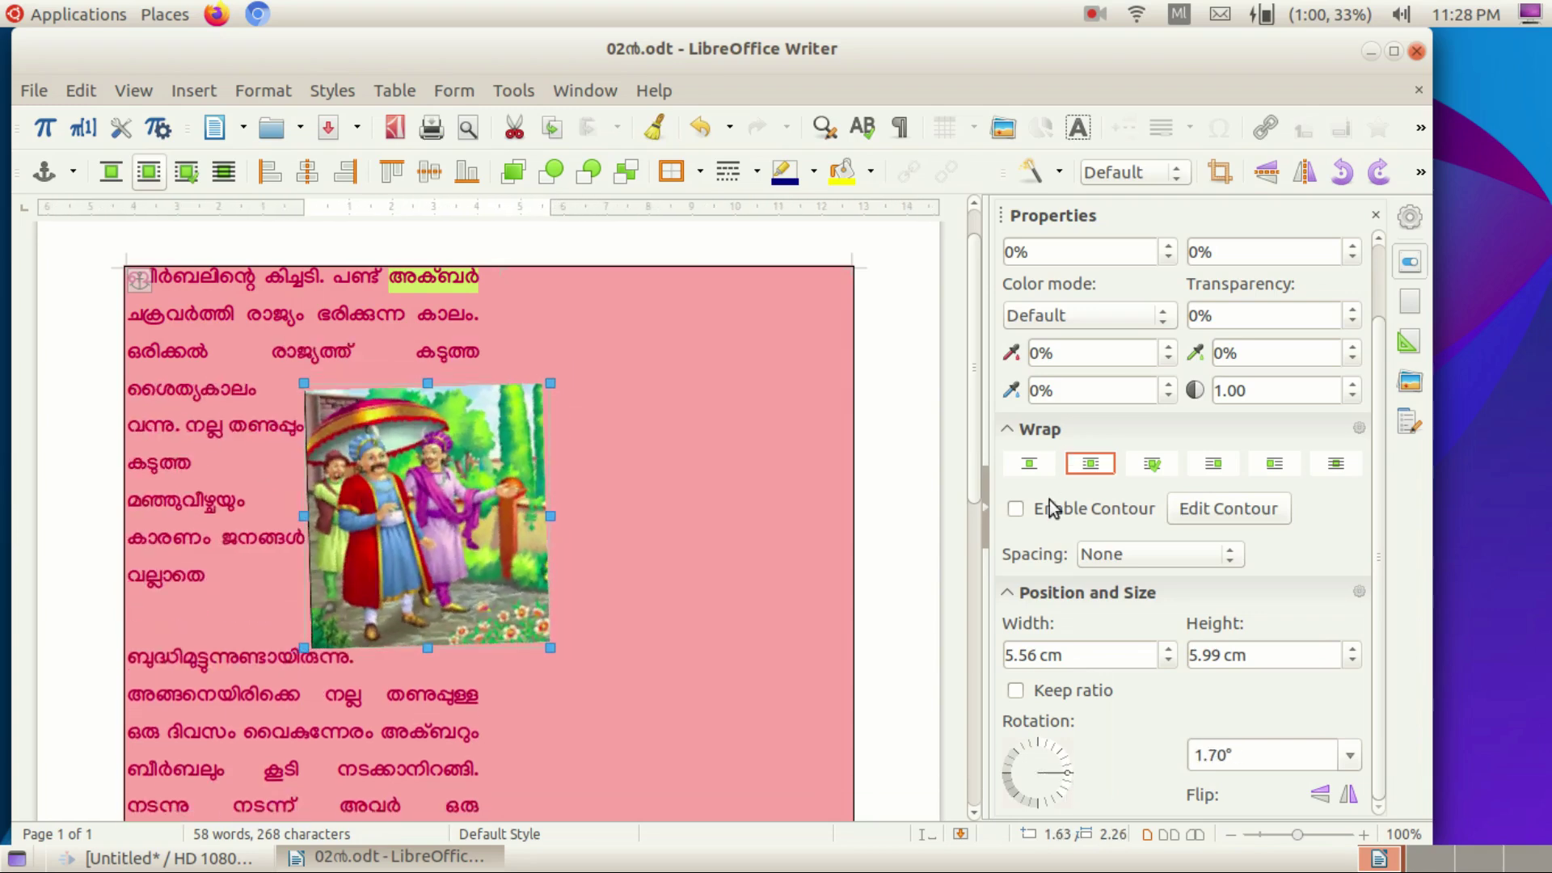
{"action": "left_click_drag", "start_coordinate": [443, 494], "coordinate": [420, 493]}
Return to Sarika and press START to begin the timed Birbal passage test.
{"action": "left_click", "coordinate": [1095, 13]}
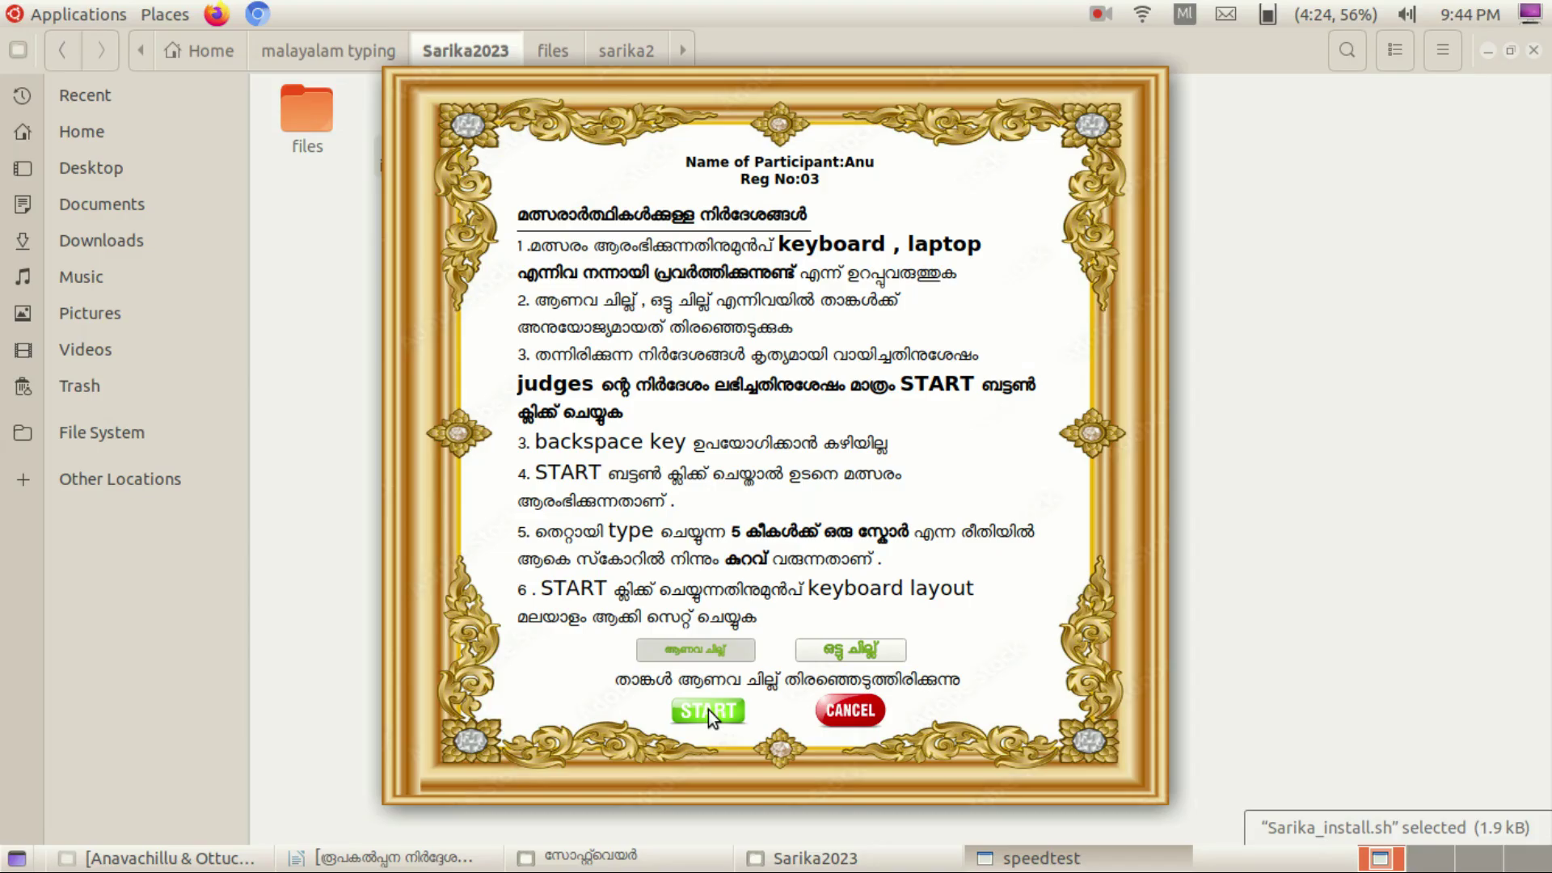
{"action": "left_click", "coordinate": [709, 710]}
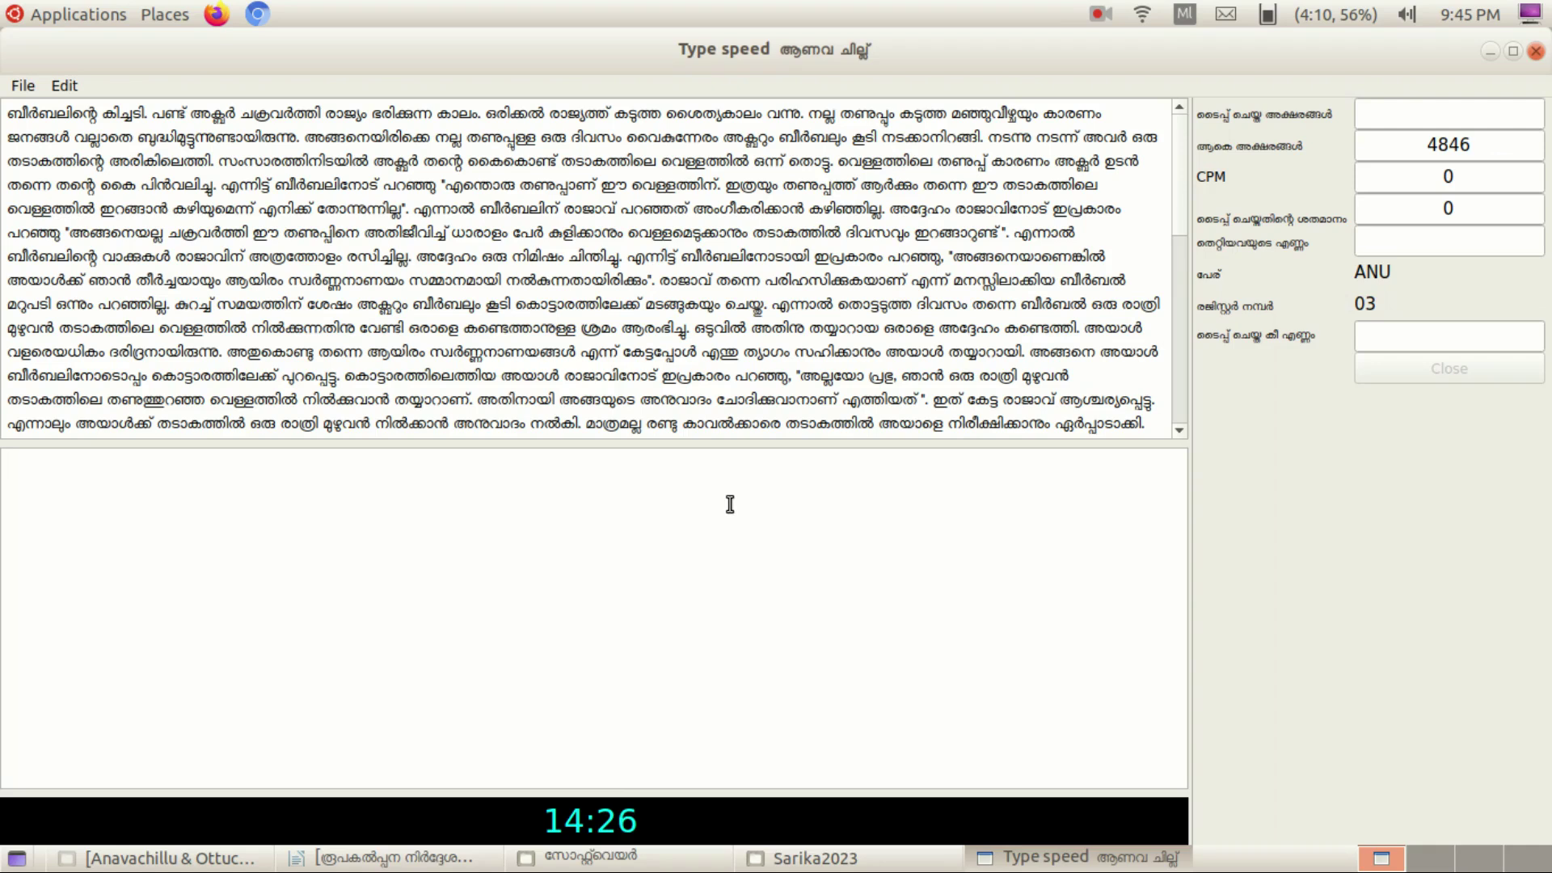
Type the title ബീർബലിന്റെ കിച്ചടി into the Type speed input box.
{"action": "type", "text": "ബീർബ"}
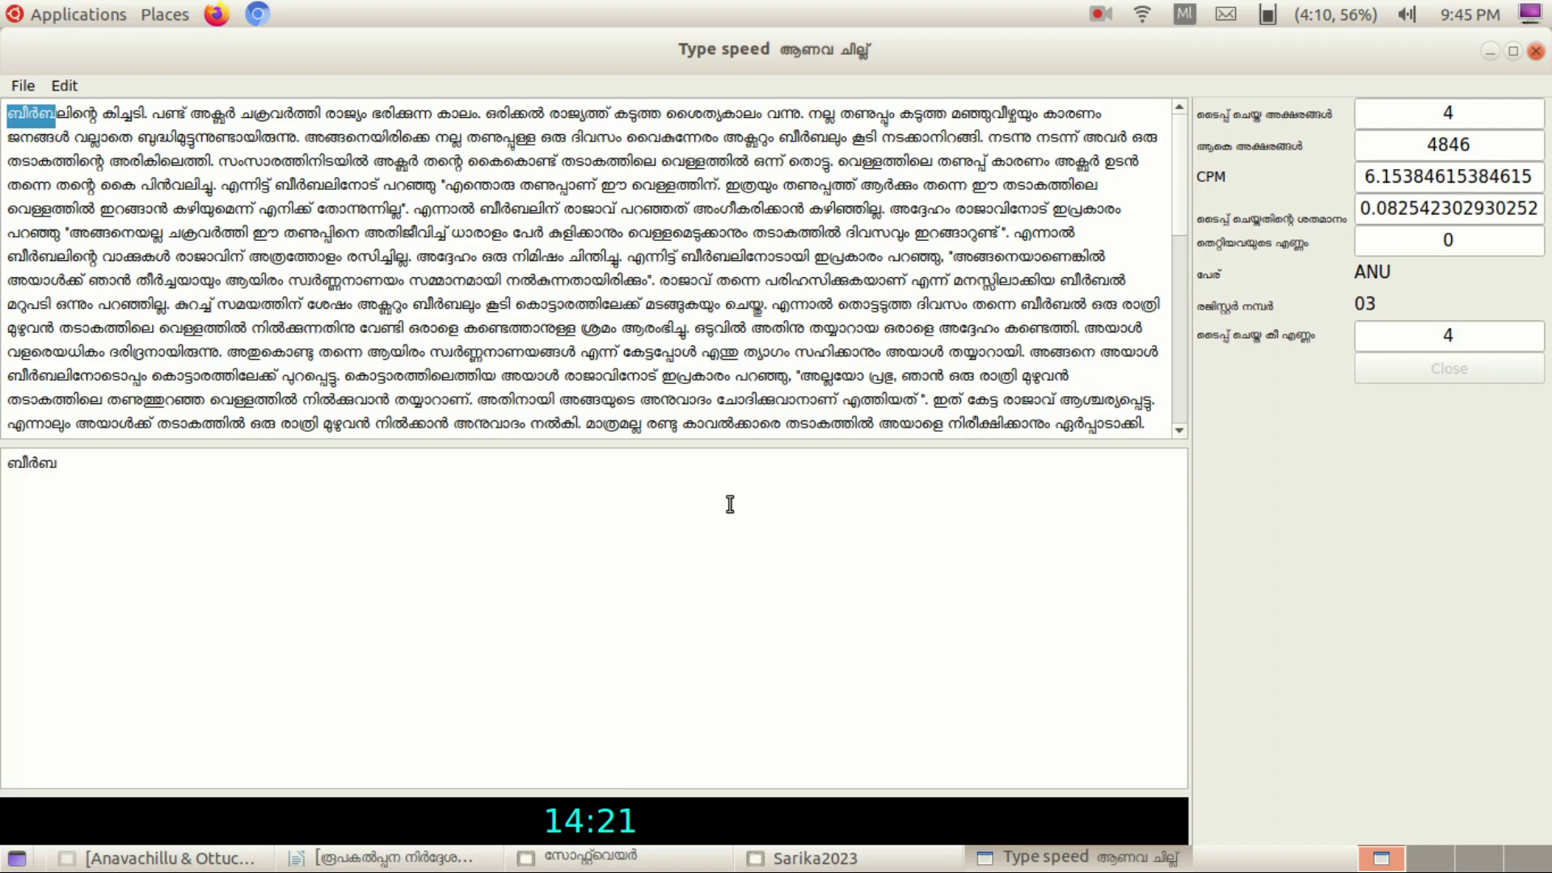
{"action": "type", "text": "ലിന്"}
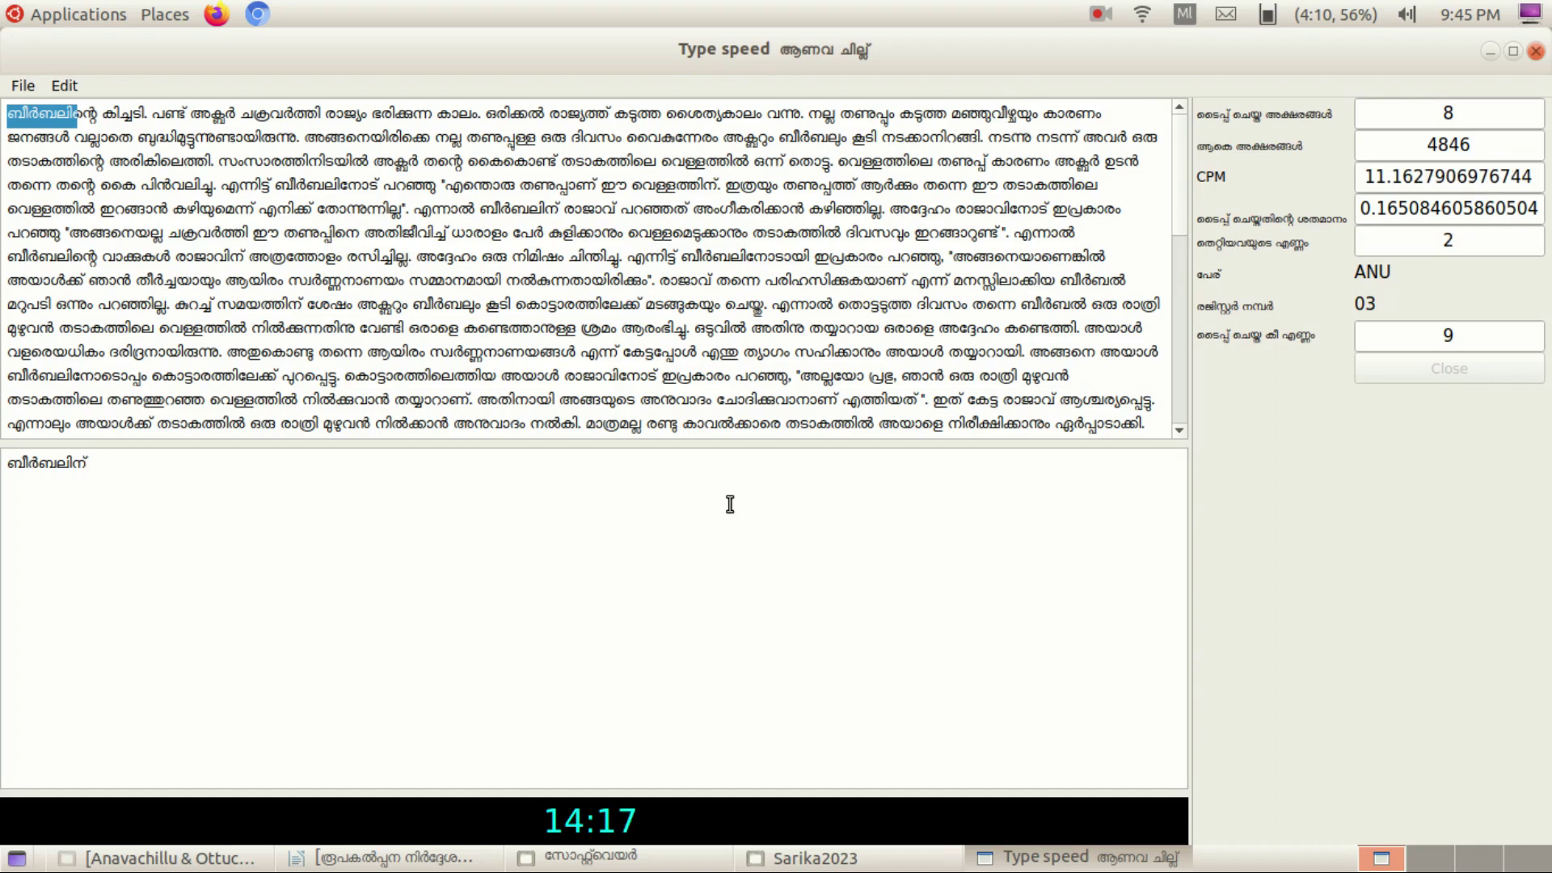
{"action": "type", "text": "റെ കിച്ച"}
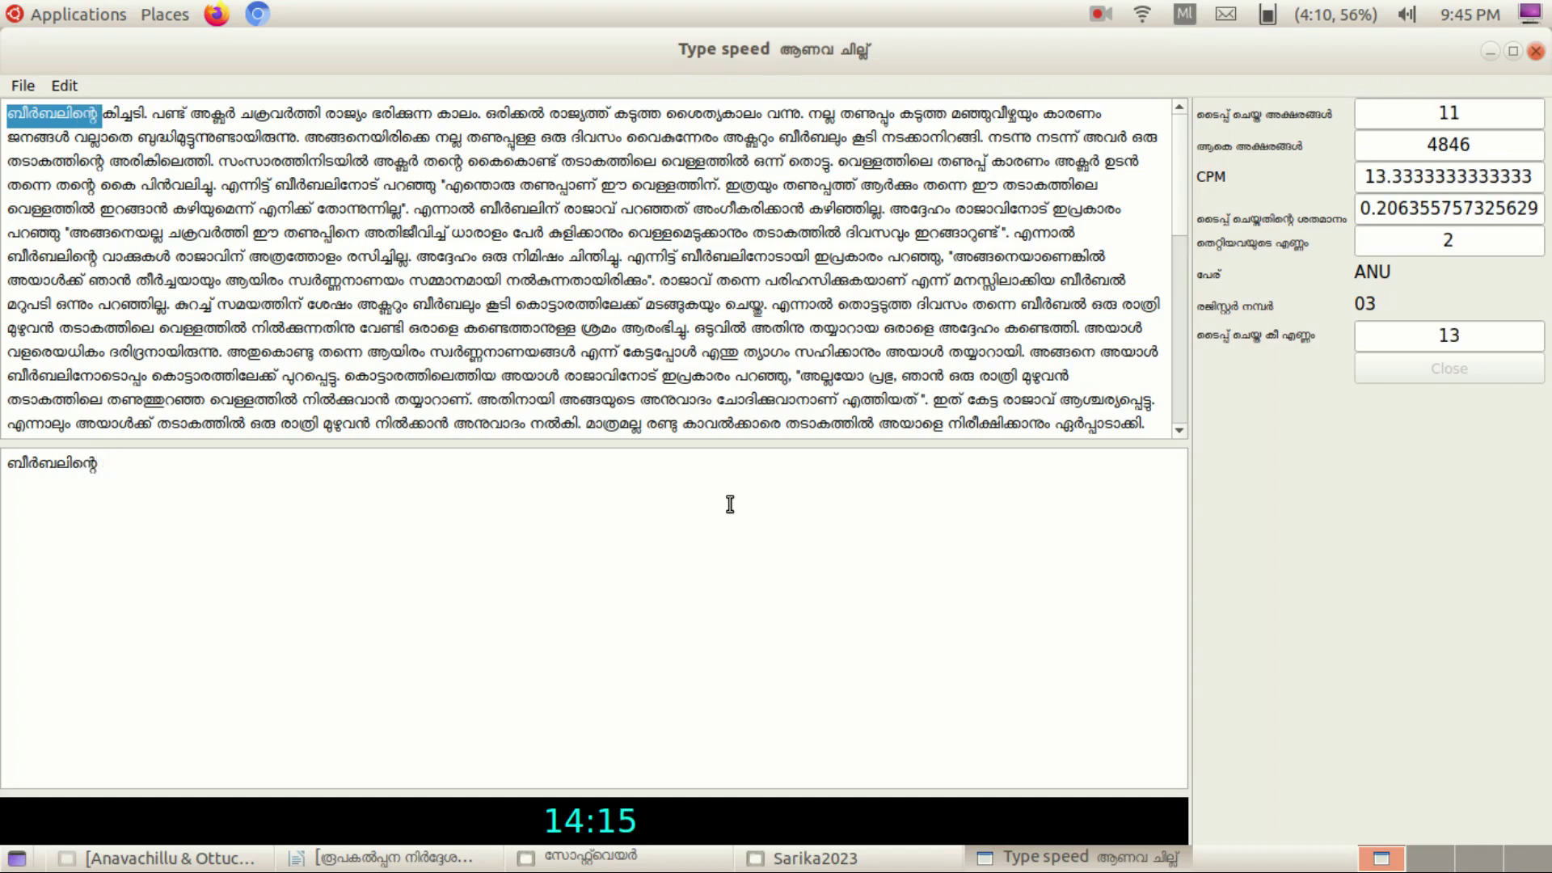
{"action": "type", "text": "ടി"}
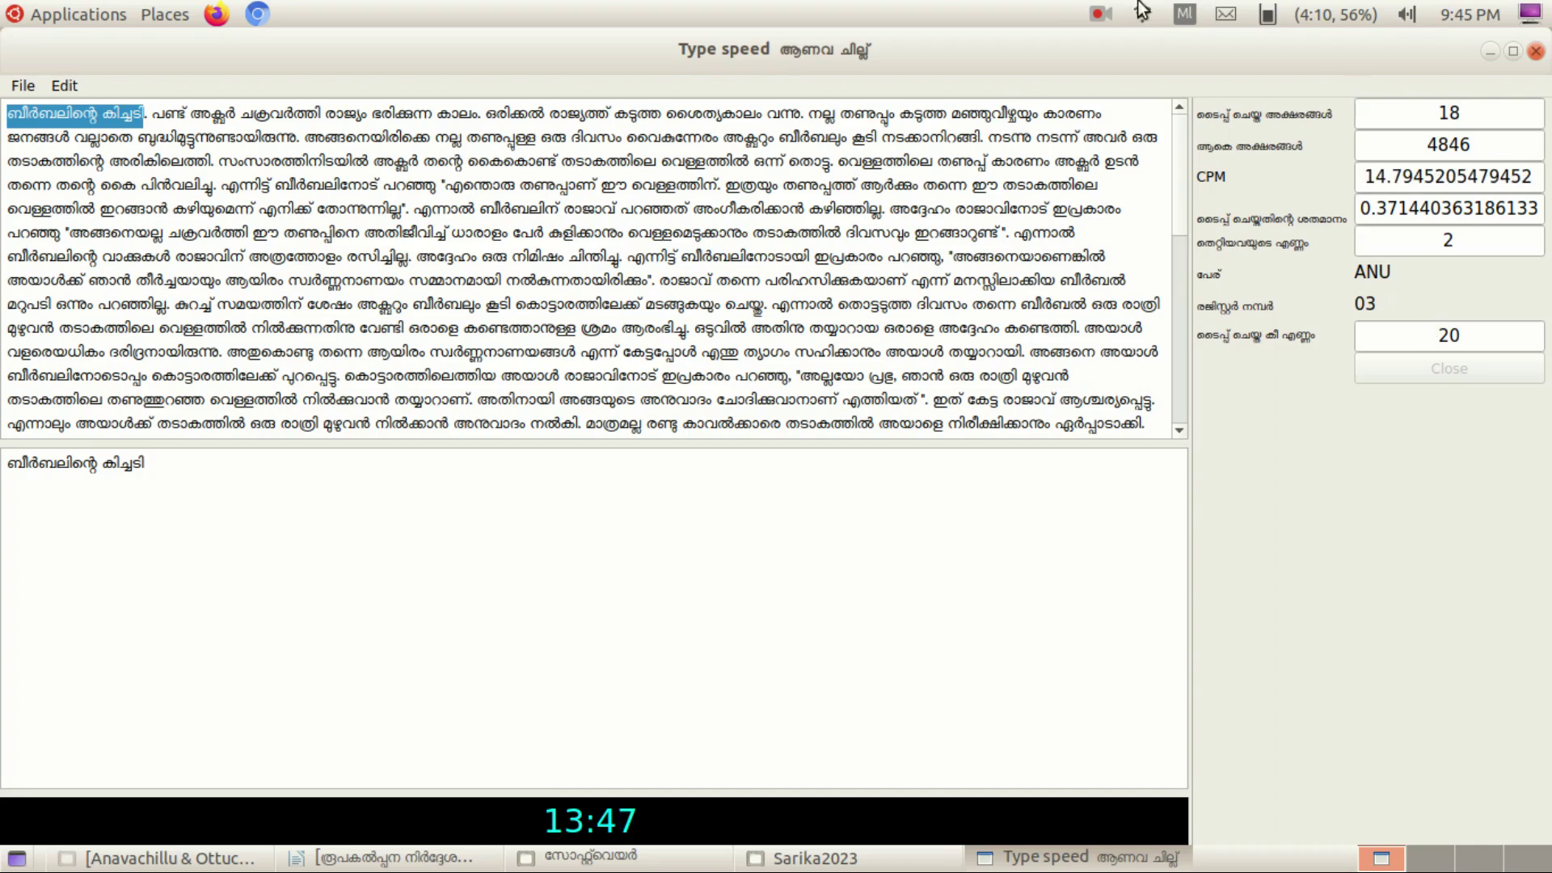
{"action": "left_click", "coordinate": [1101, 16]}
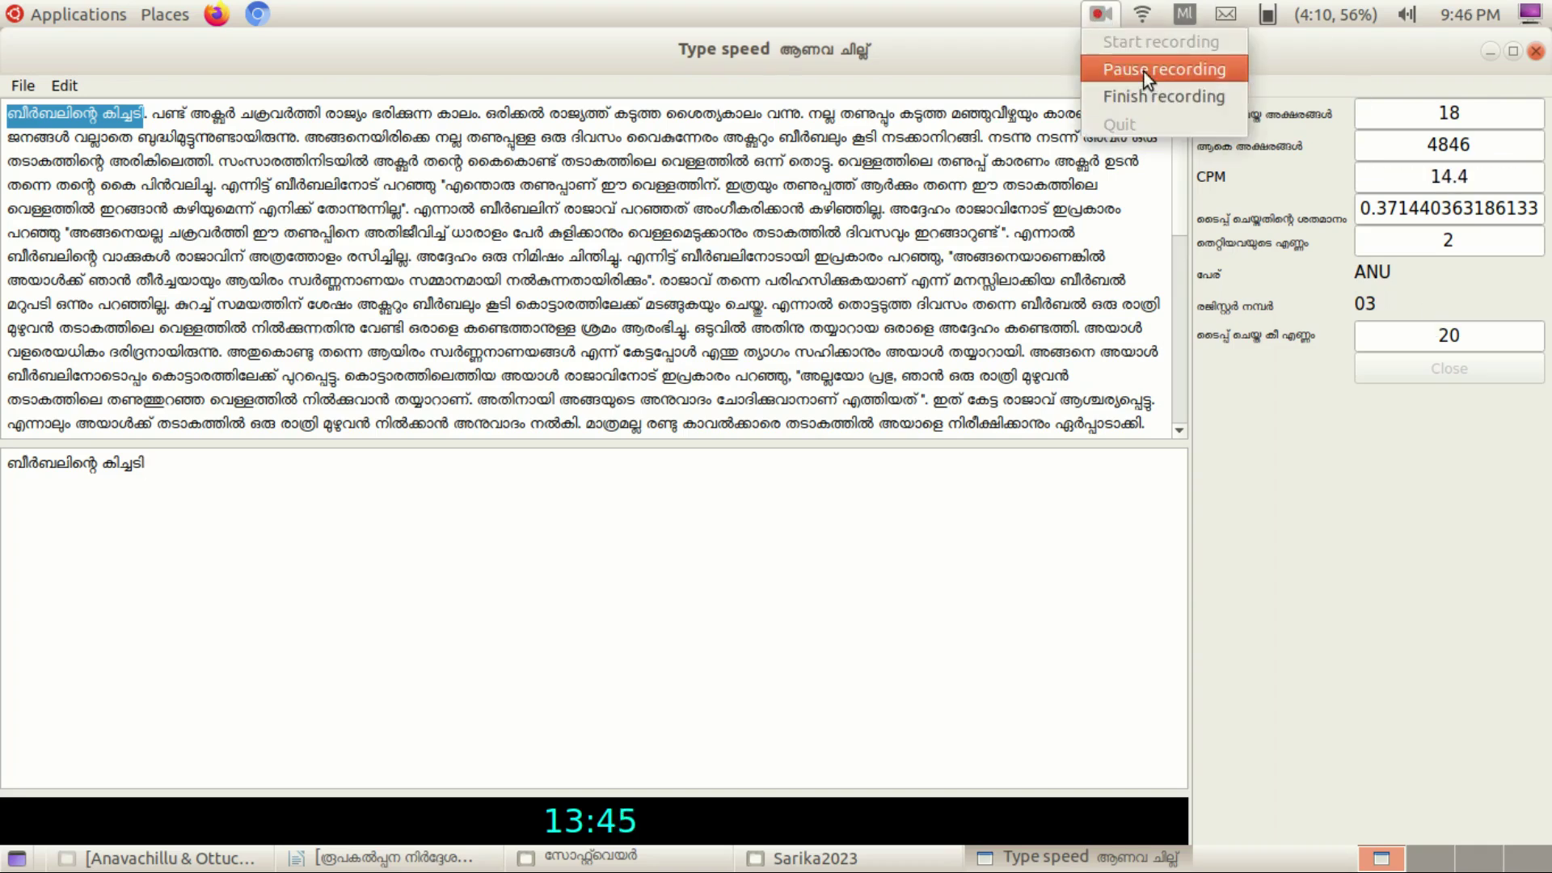
{"action": "left_click", "coordinate": [1144, 71]}
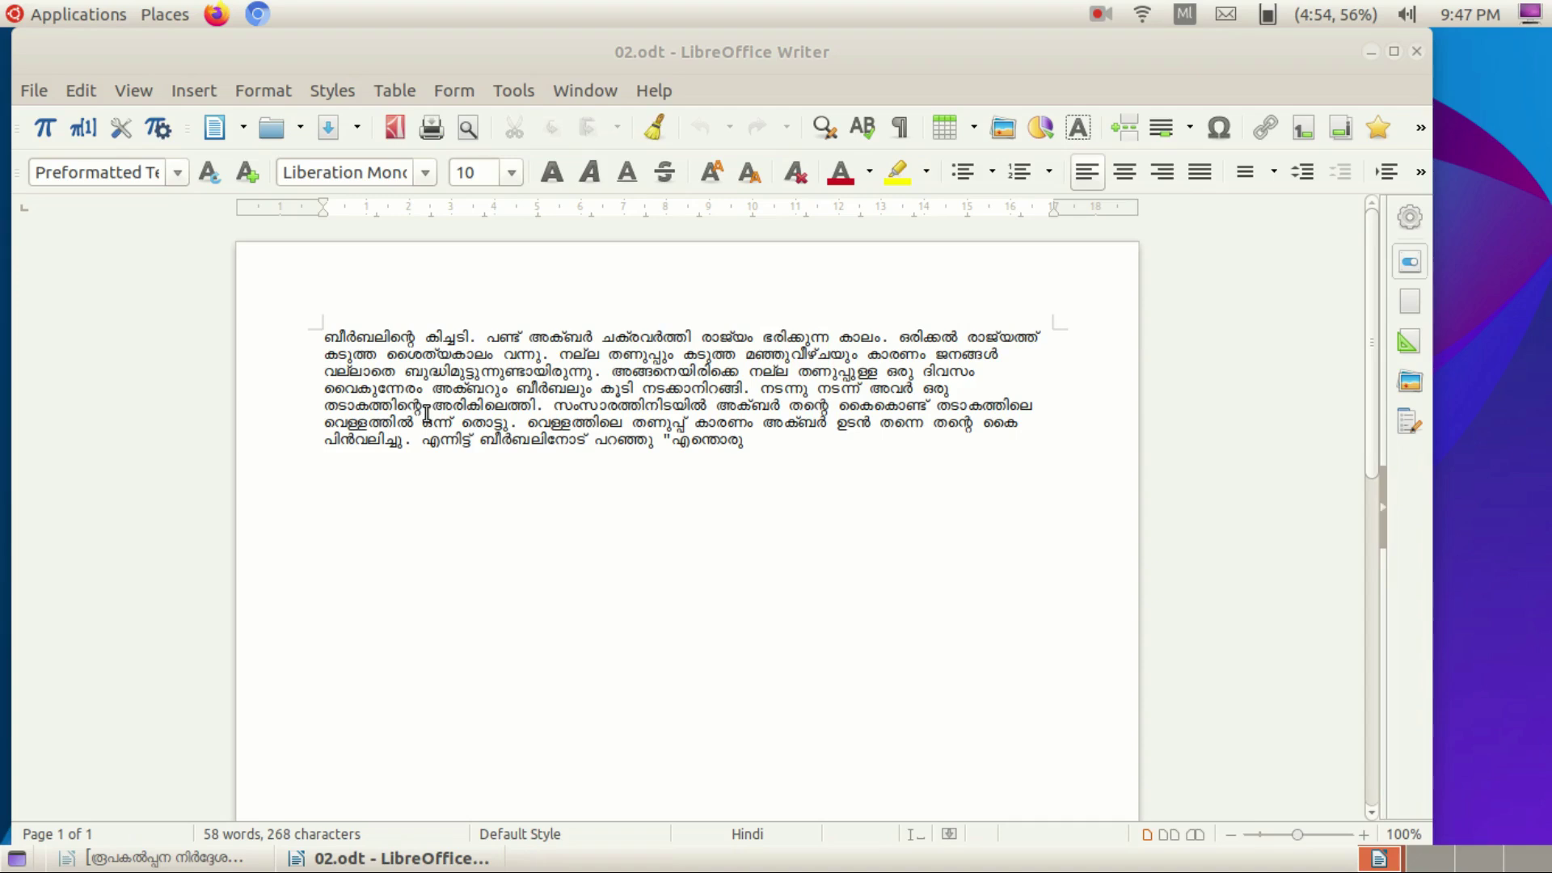
Select the whole Malayalam story paragraph and set it to Manjari Bold, 14 pt.
{"action": "left_click", "coordinate": [419, 443]}
{"action": "left_click_drag", "start_coordinate": [325, 334], "coordinate": [666, 472]}
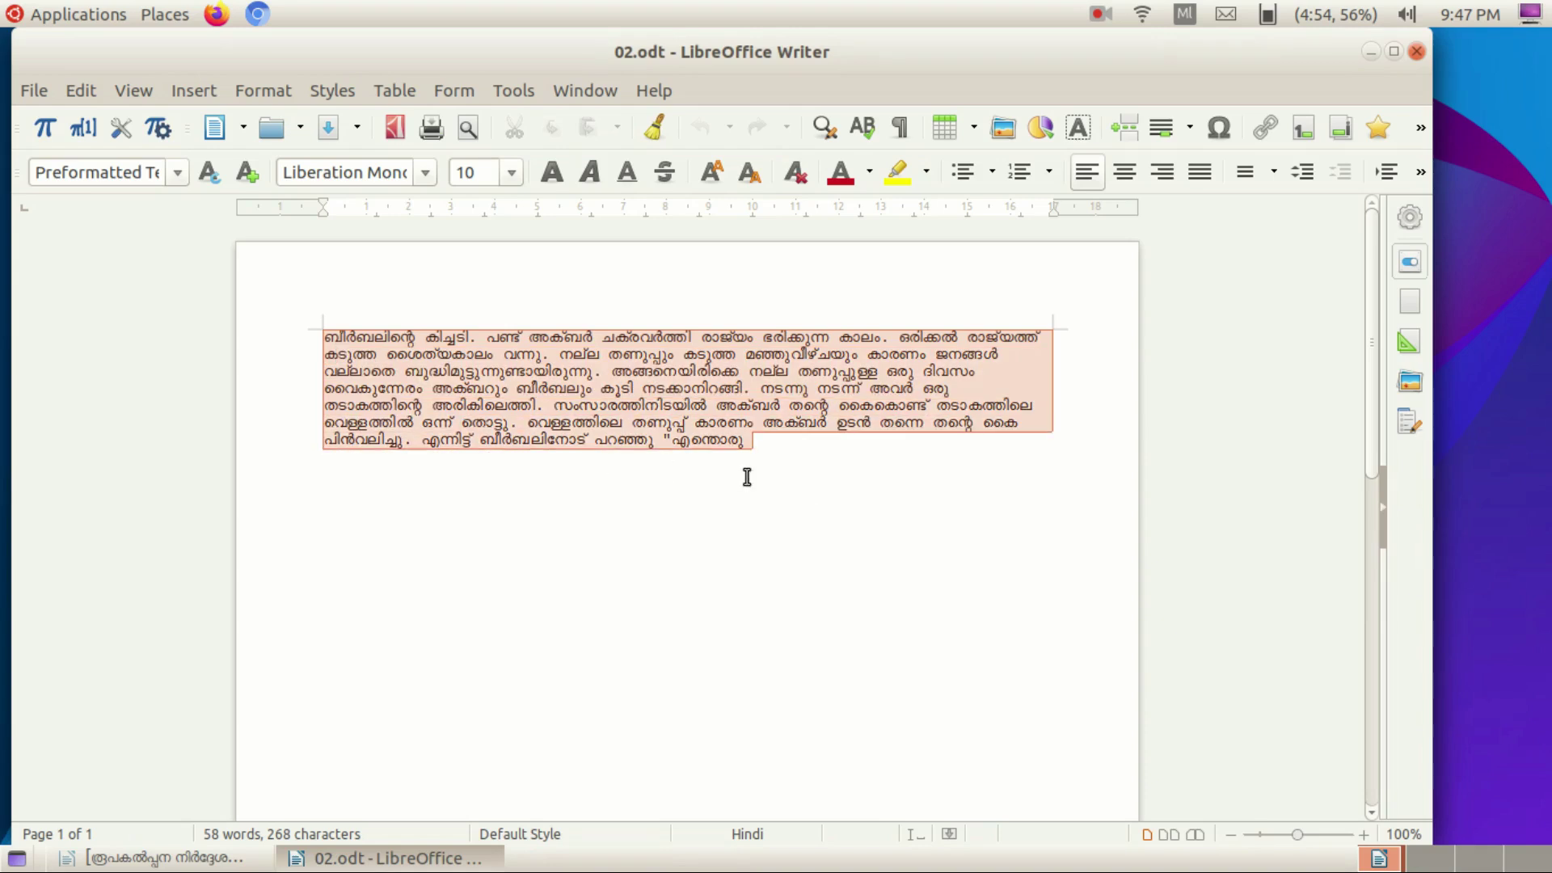
{"action": "left_click", "coordinate": [425, 172]}
{"action": "scroll", "coordinate": [421, 323], "scroll_direction": "down", "scroll_amount": 5}
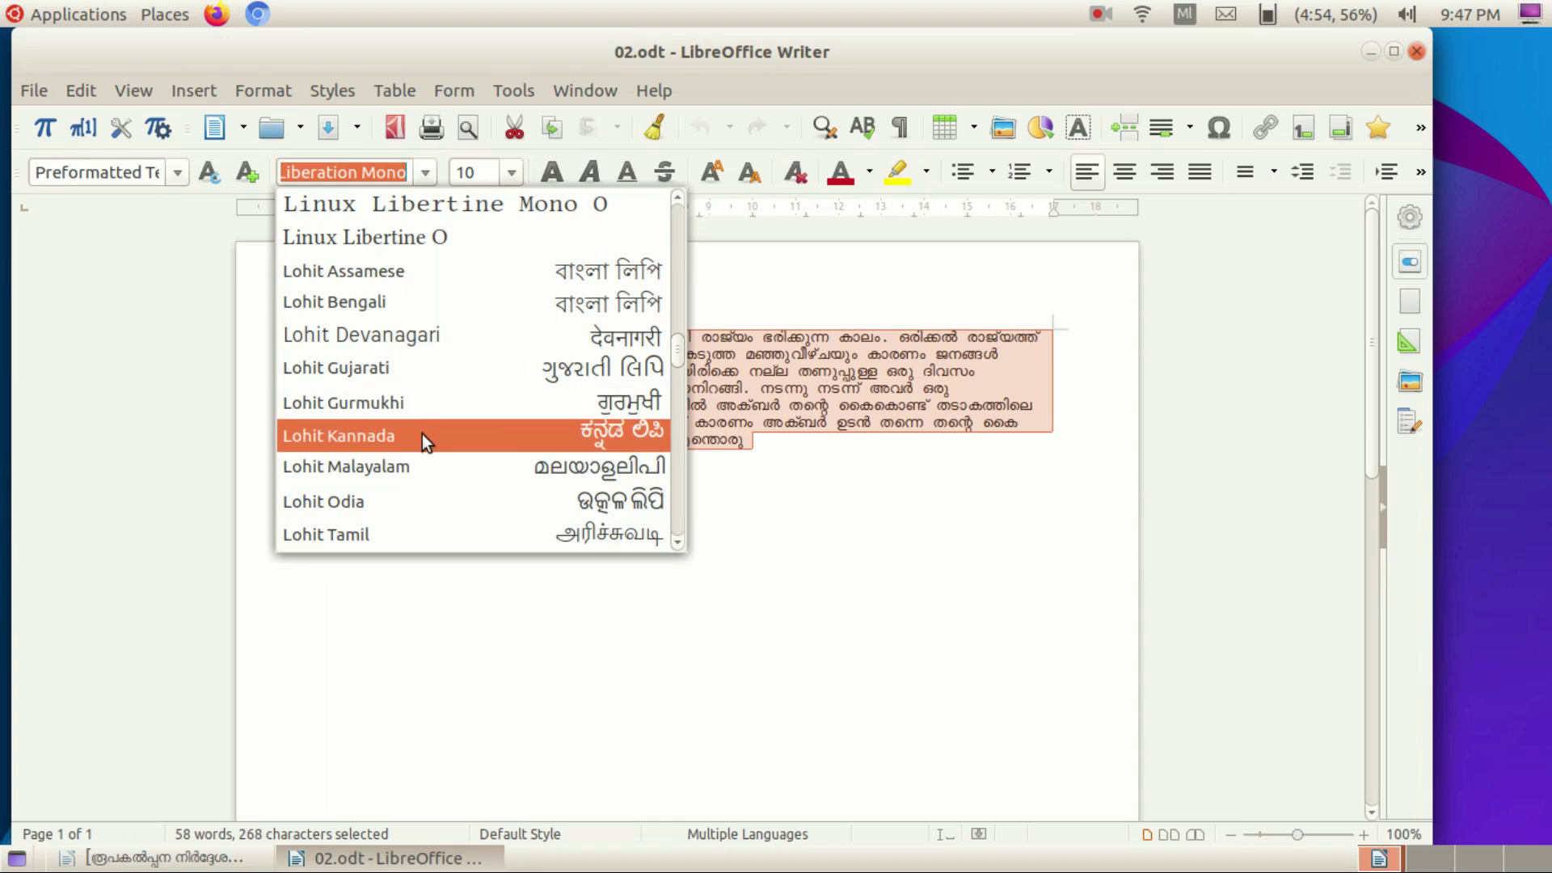
{"action": "scroll", "coordinate": [424, 457], "scroll_direction": "down", "scroll_amount": 3}
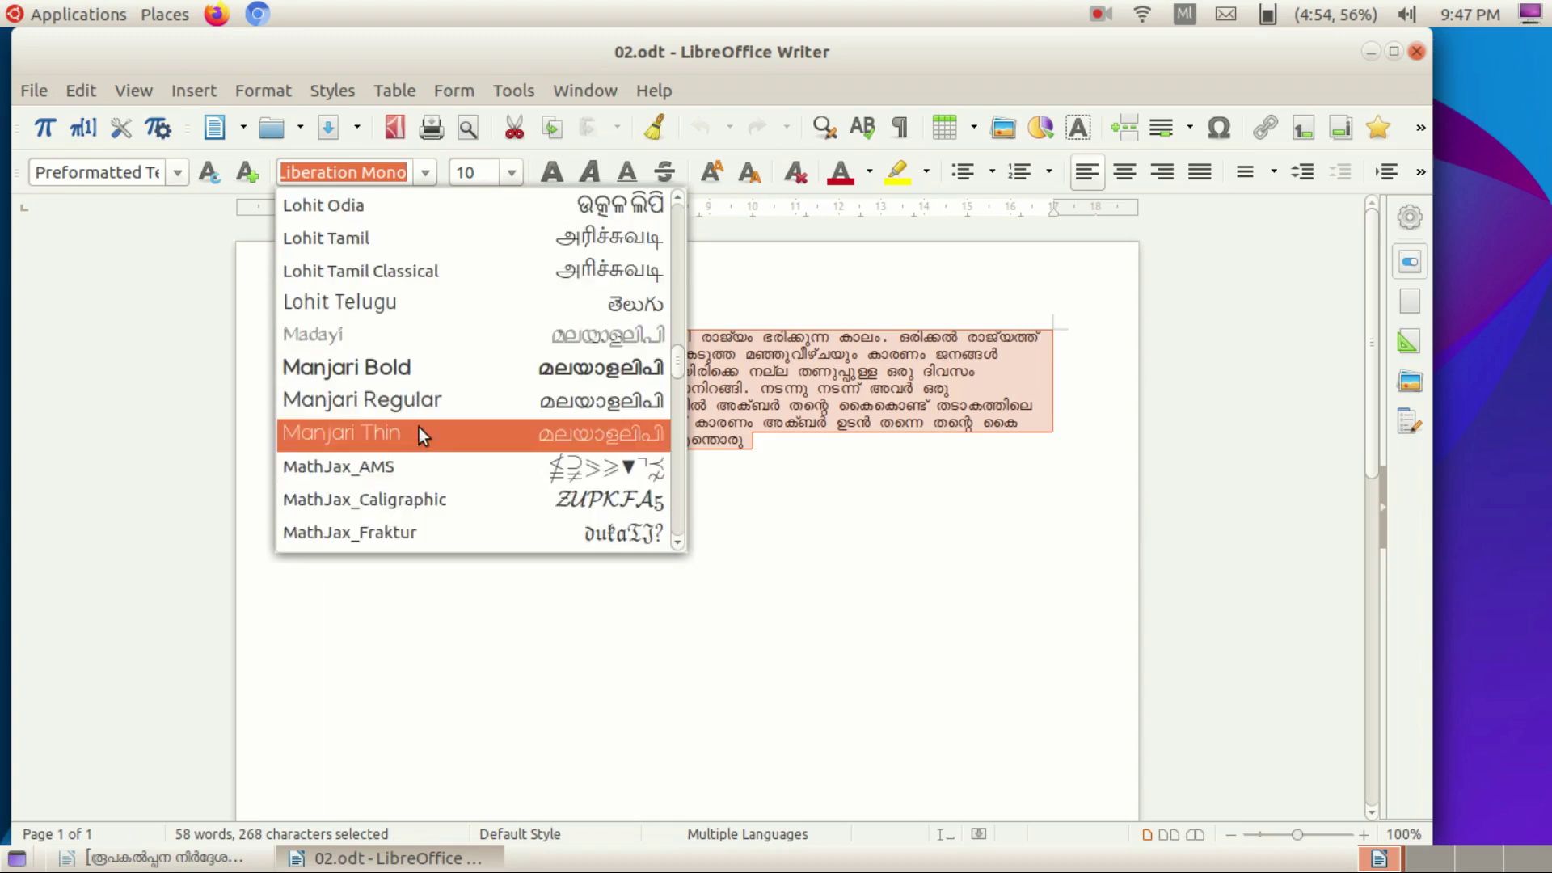
{"action": "left_click", "coordinate": [428, 370]}
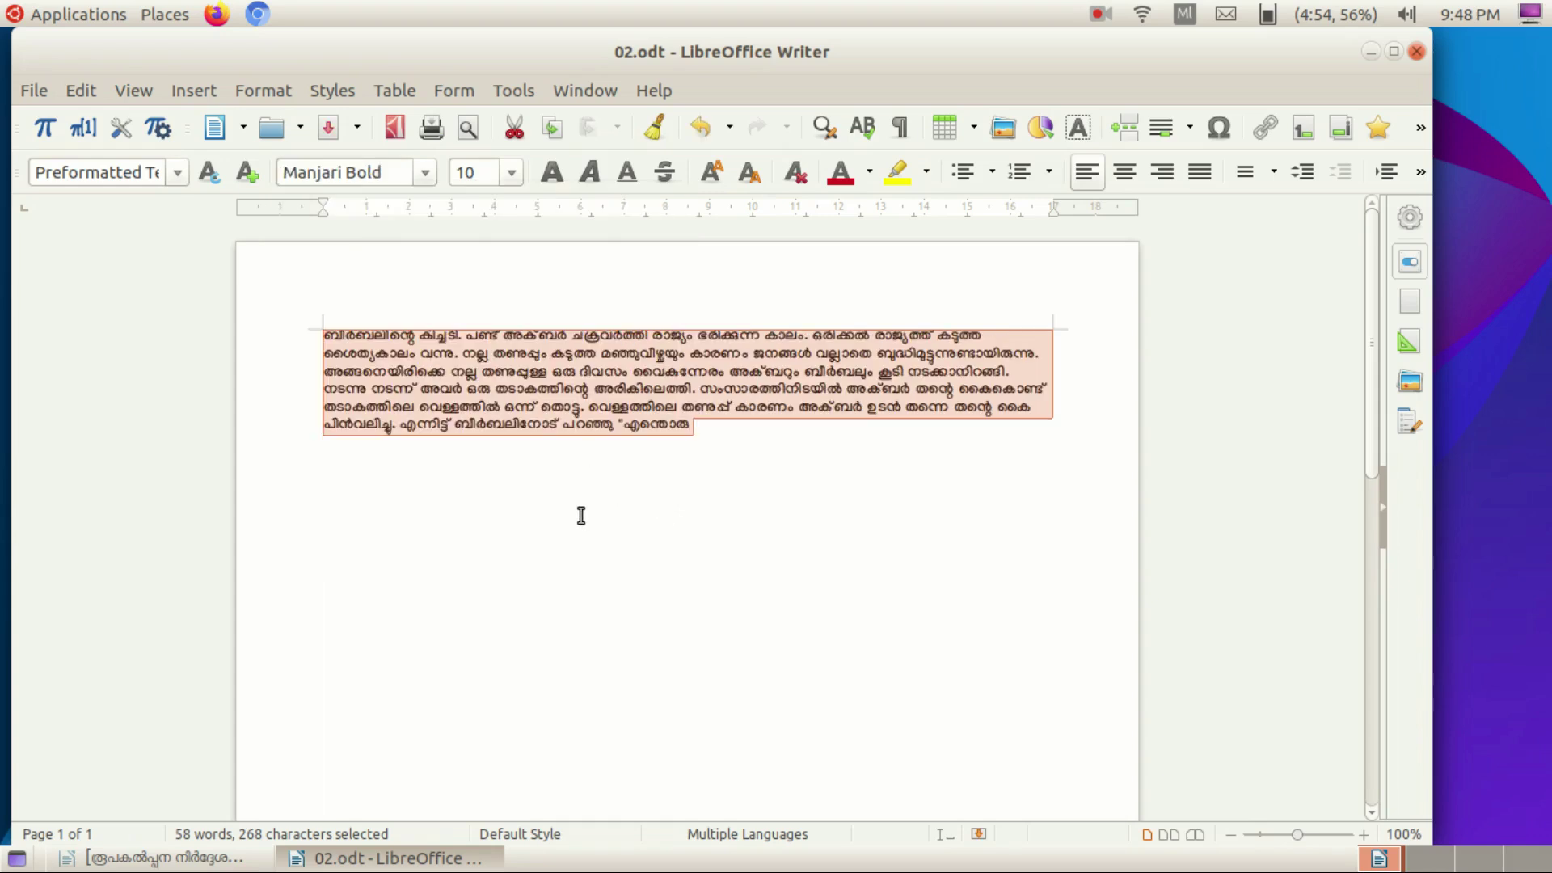
{"action": "left_click", "coordinate": [511, 172]}
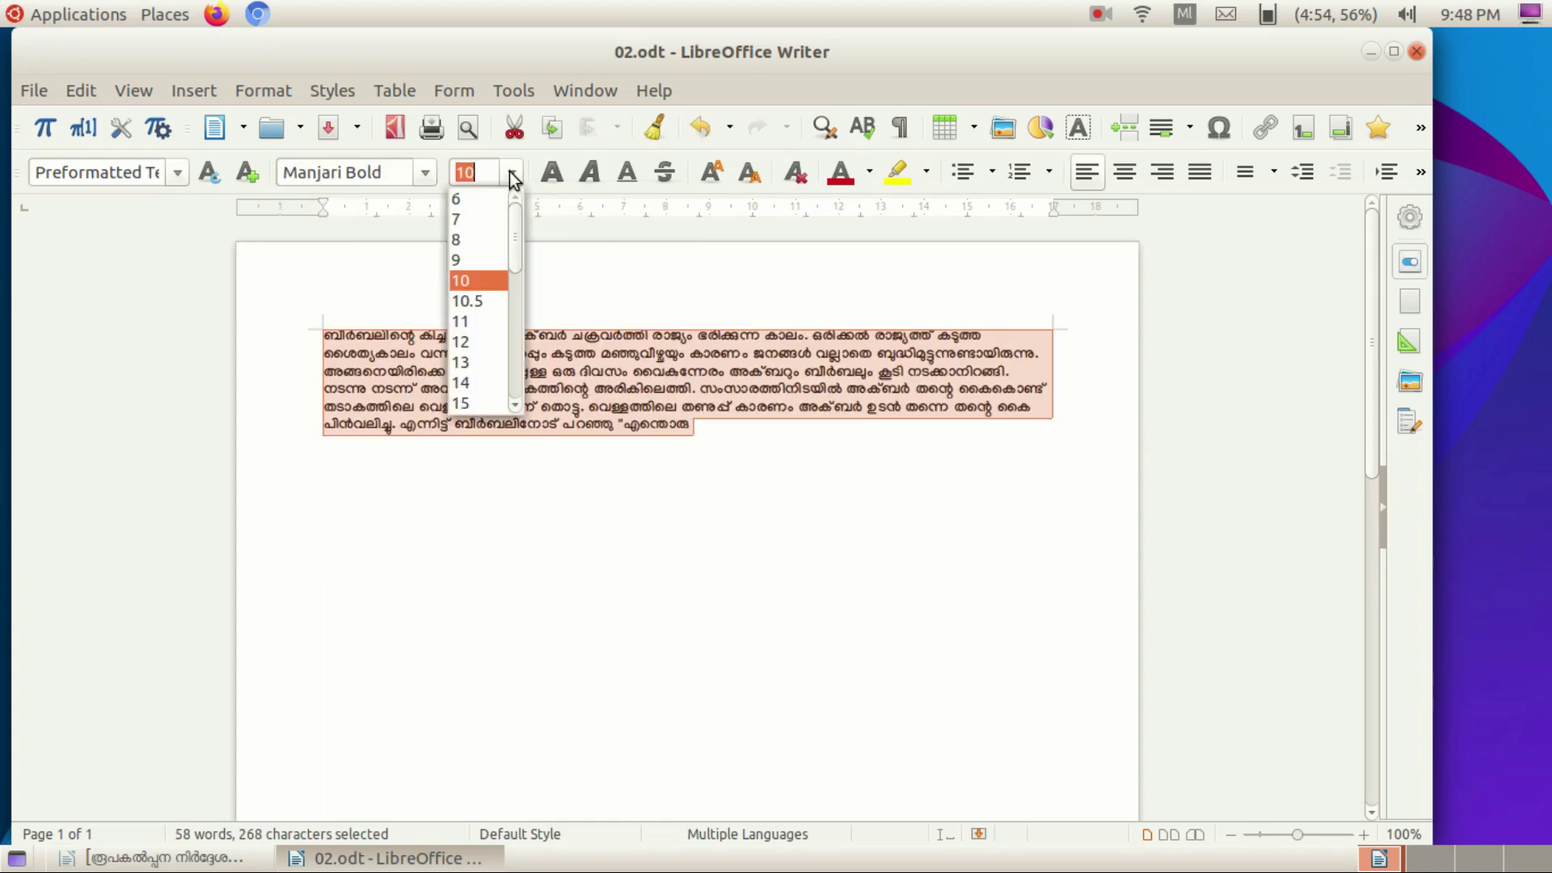
{"action": "left_click", "coordinate": [478, 385]}
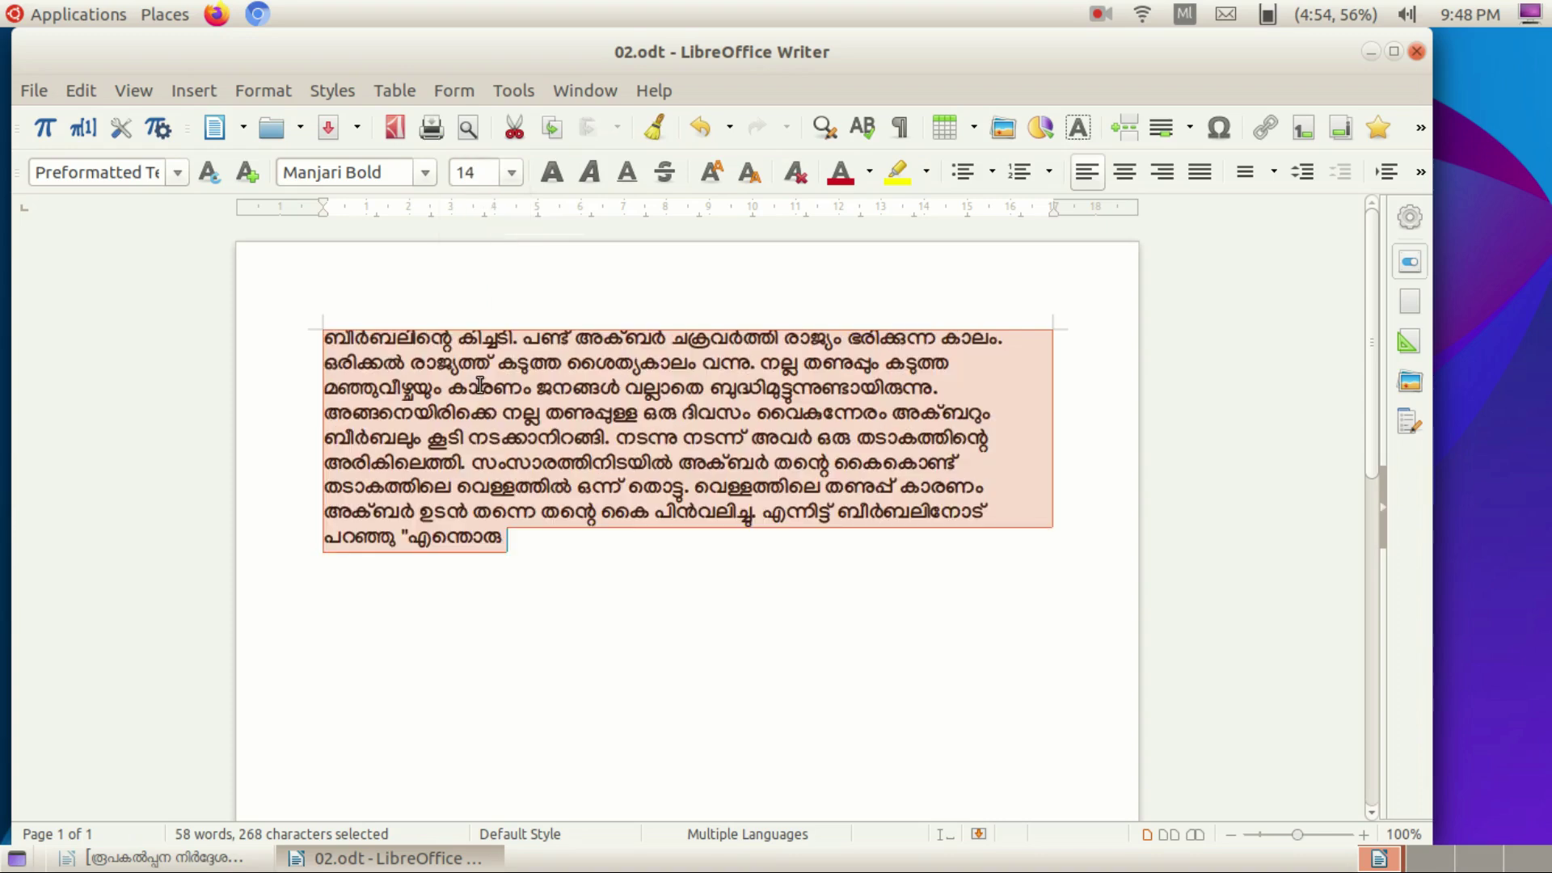
Toggle bold, italic and underline on the paragraph, leaving italic and underline off, then open Font Color.
{"action": "left_click", "coordinate": [548, 172]}
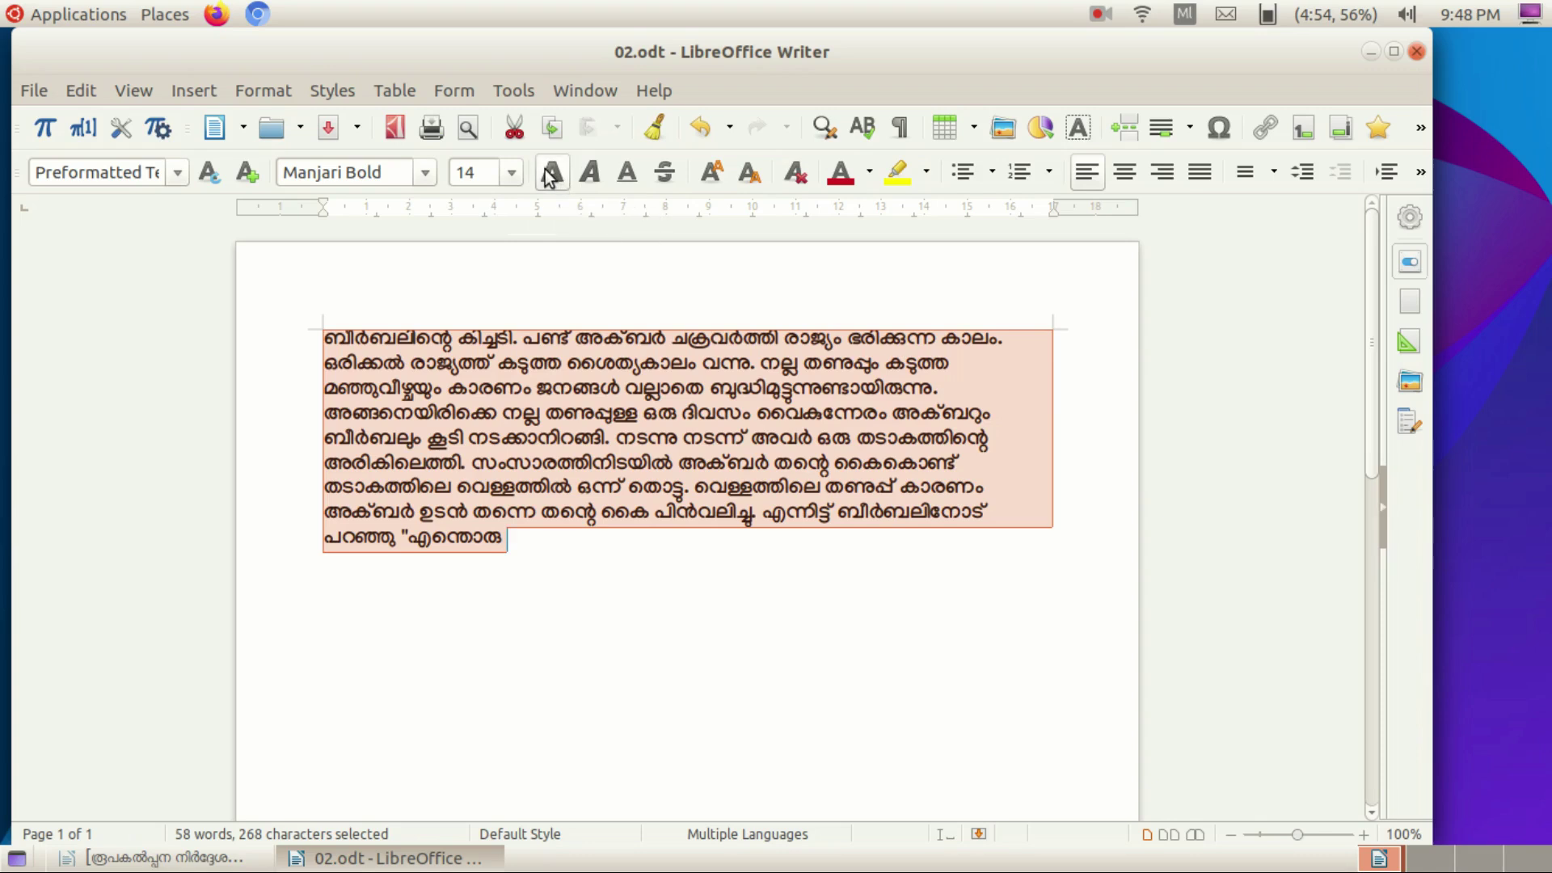
{"action": "left_click", "coordinate": [594, 188]}
{"action": "left_click", "coordinate": [594, 186]}
{"action": "left_click", "coordinate": [630, 180]}
{"action": "left_click", "coordinate": [629, 180]}
{"action": "left_click", "coordinate": [870, 172]}
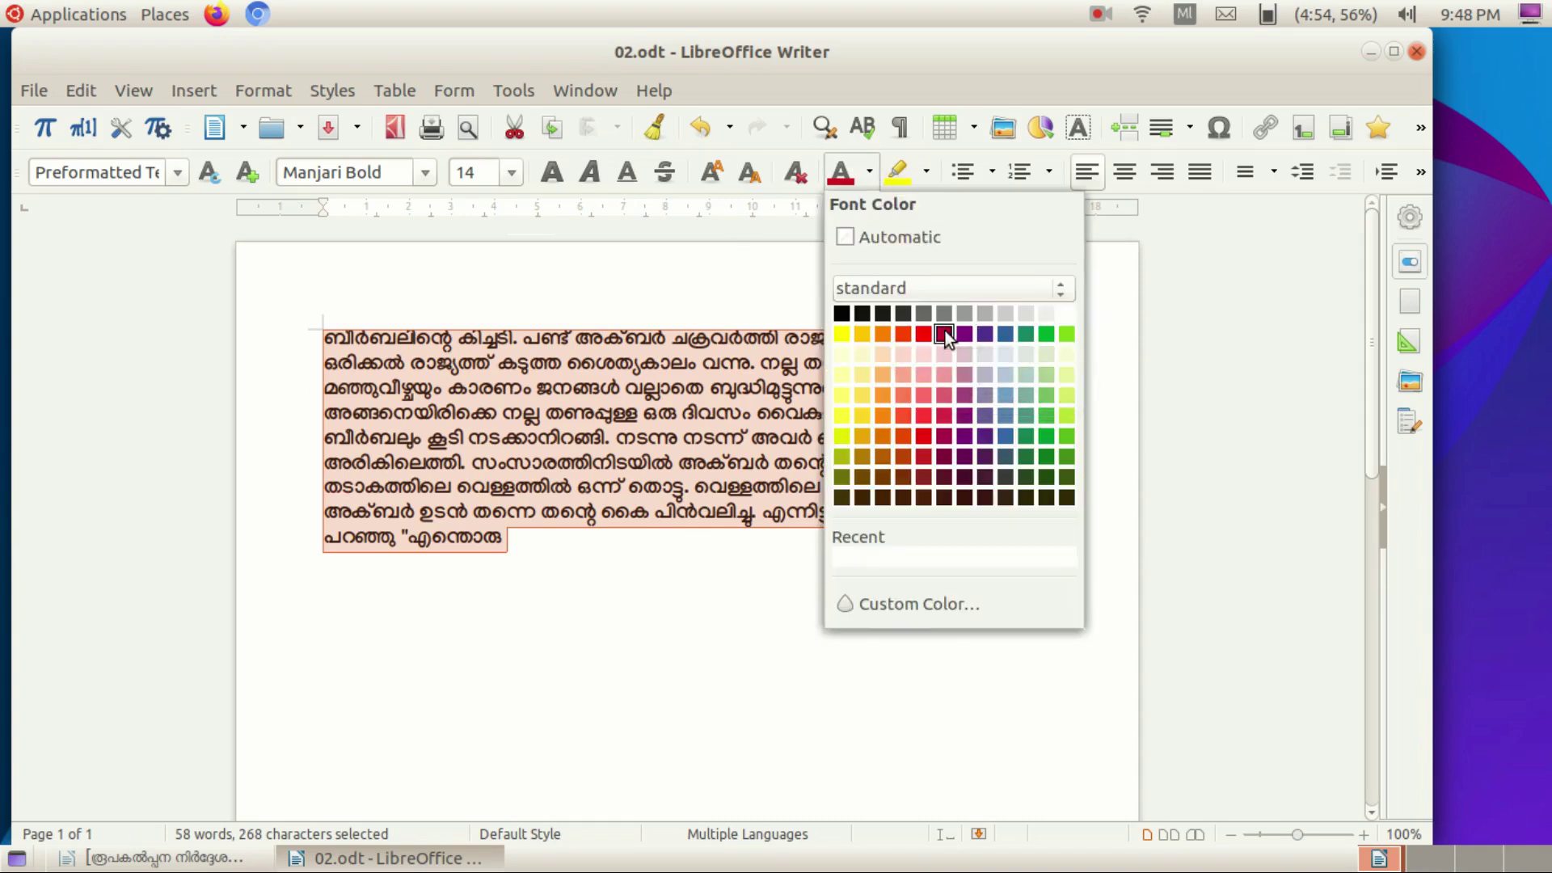
Colour the selected story text magenta.
{"action": "left_click", "coordinate": [943, 333]}
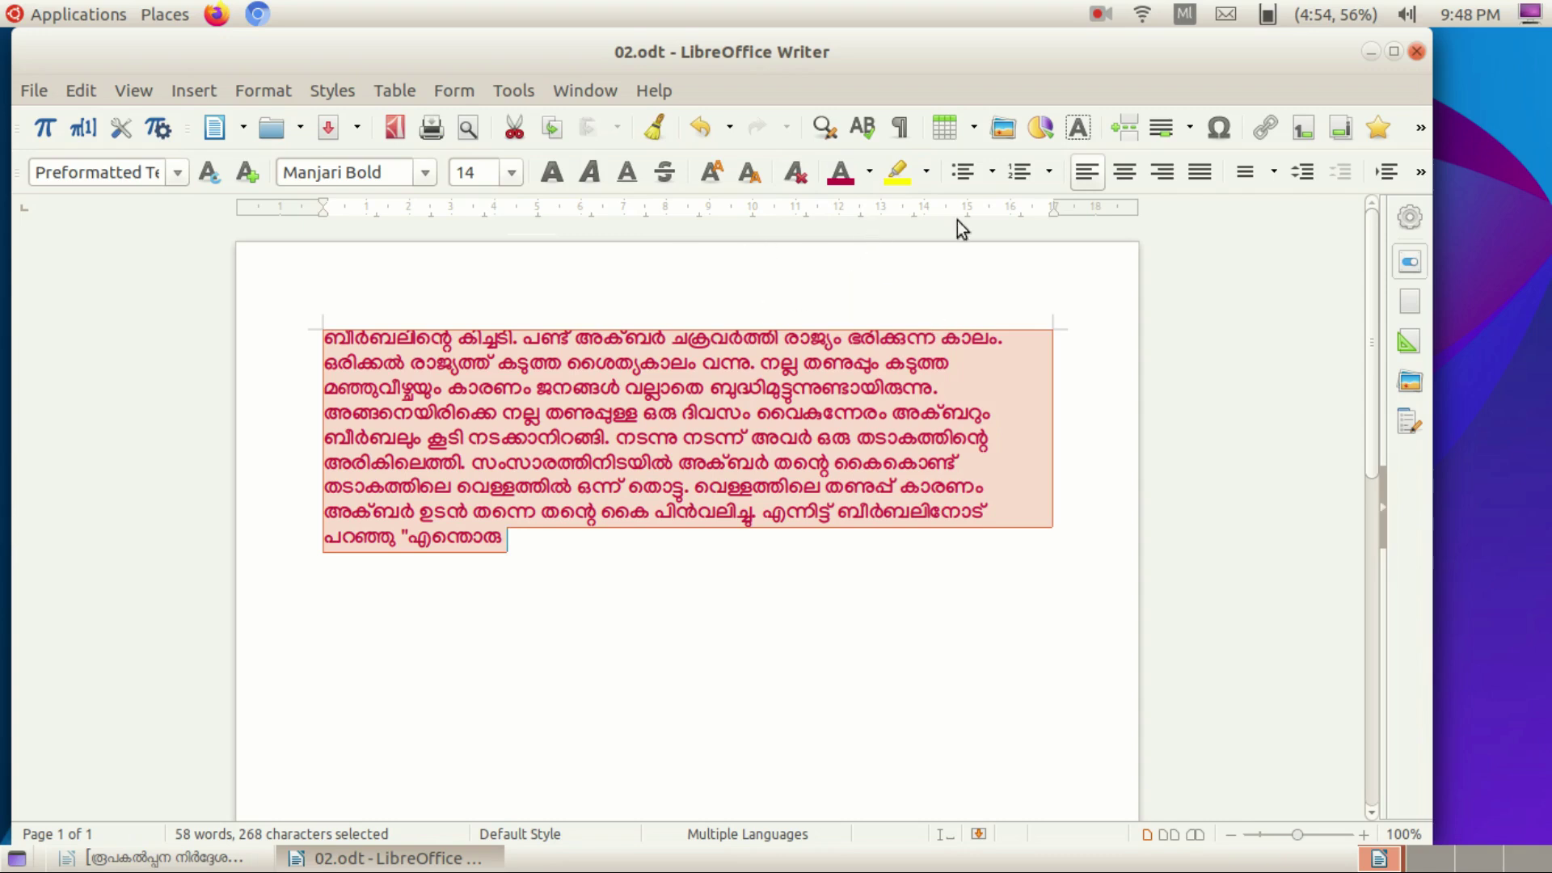
{"action": "left_click", "coordinate": [928, 173]}
{"action": "left_click", "coordinate": [748, 289]}
Highlight the word അക്ബർ in Light Lime 2, then reselect the whole paragraph.
{"action": "left_click_drag", "start_coordinate": [617, 336], "coordinate": [669, 336]}
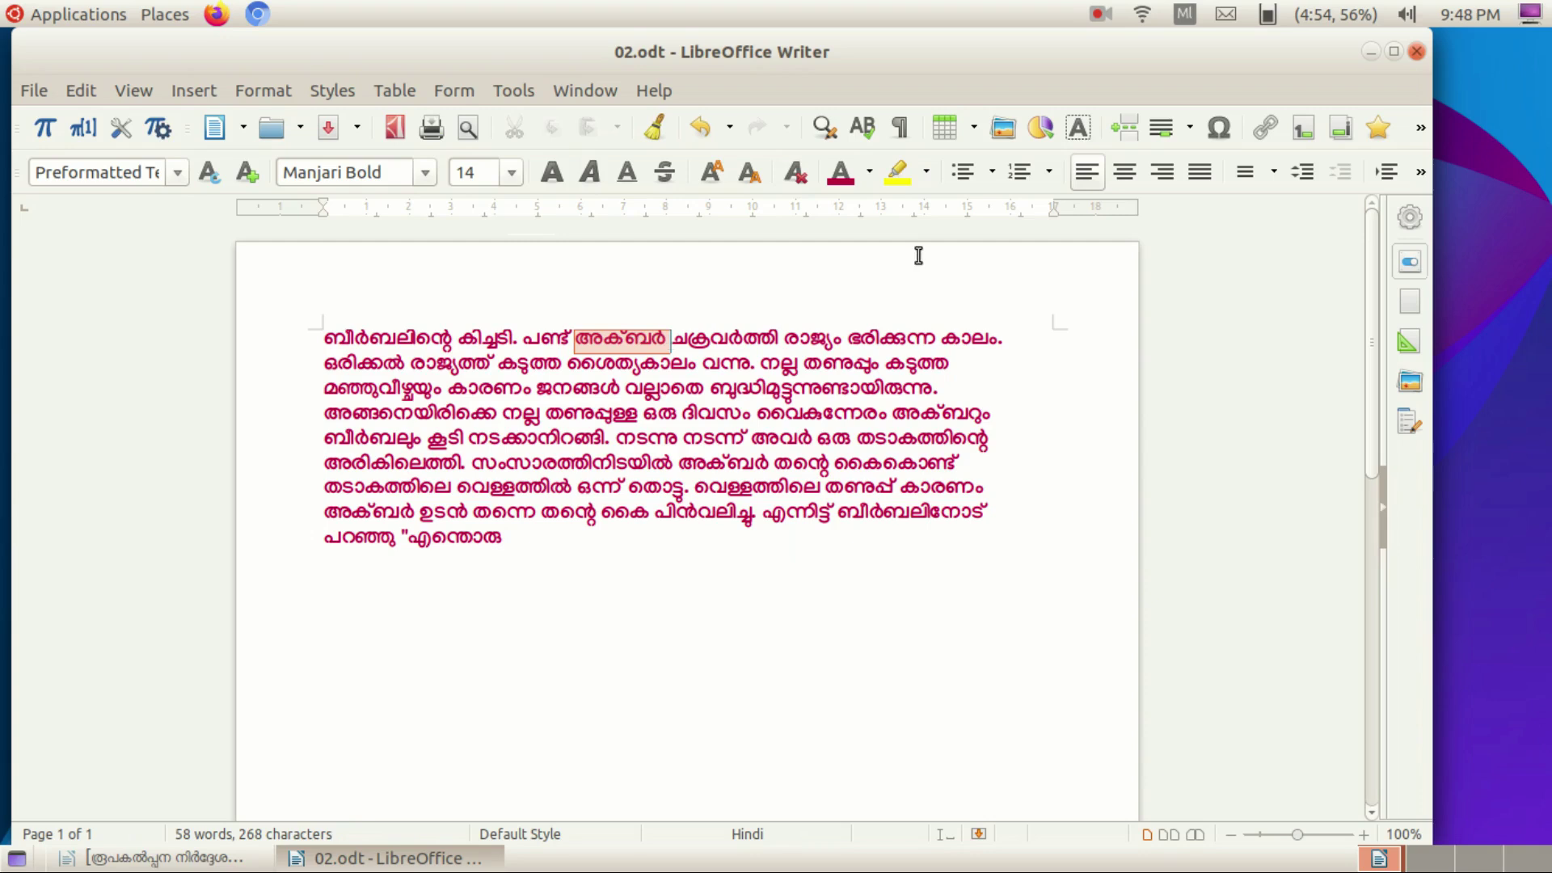
{"action": "left_click", "coordinate": [928, 172]}
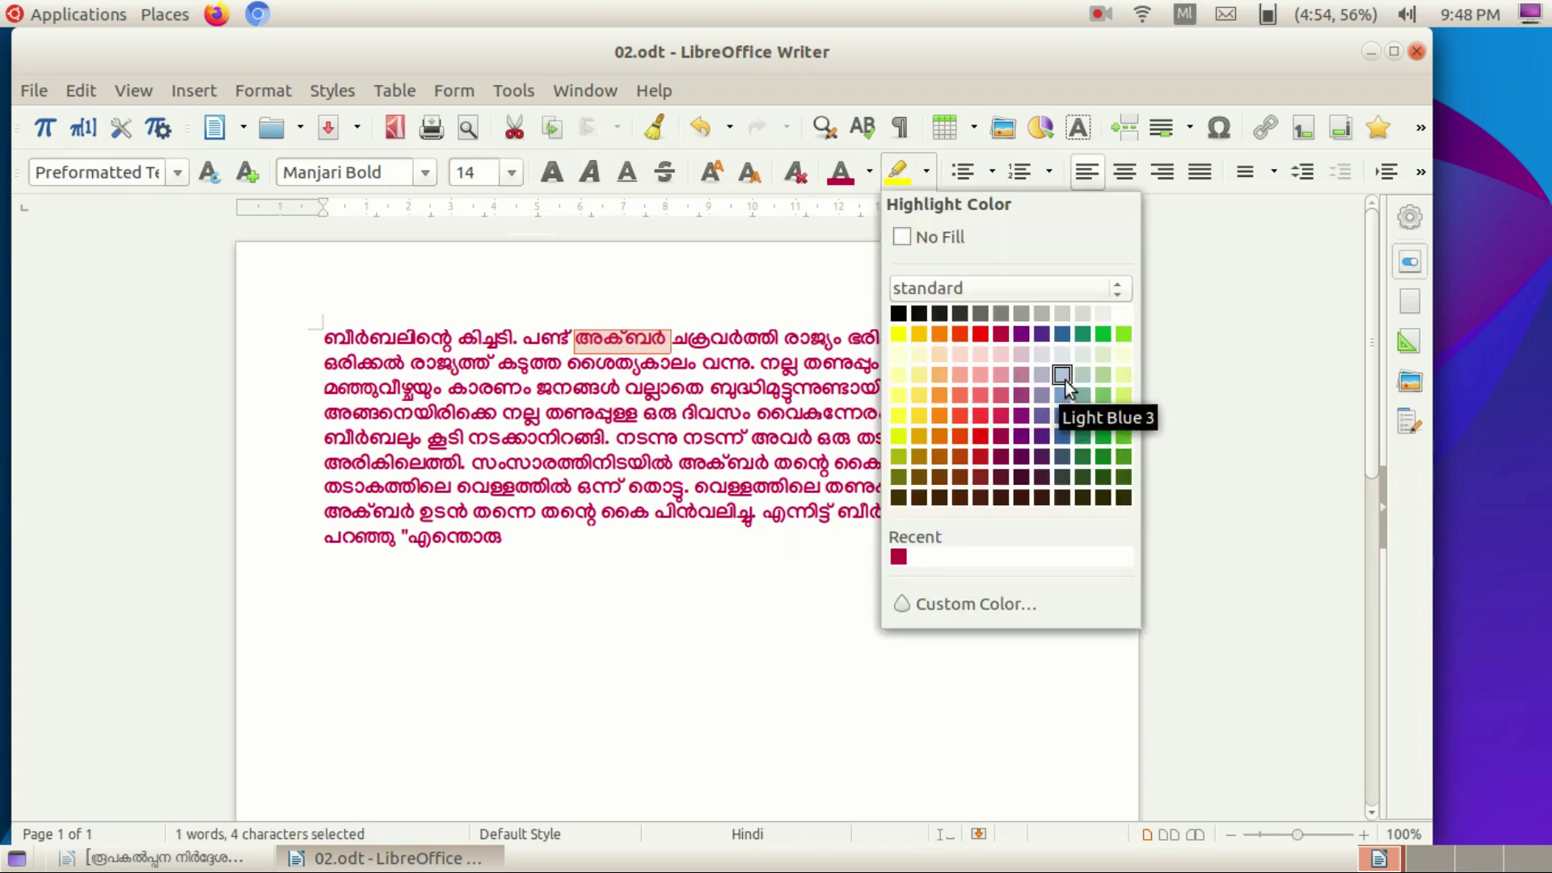
{"action": "left_click", "coordinate": [1124, 396]}
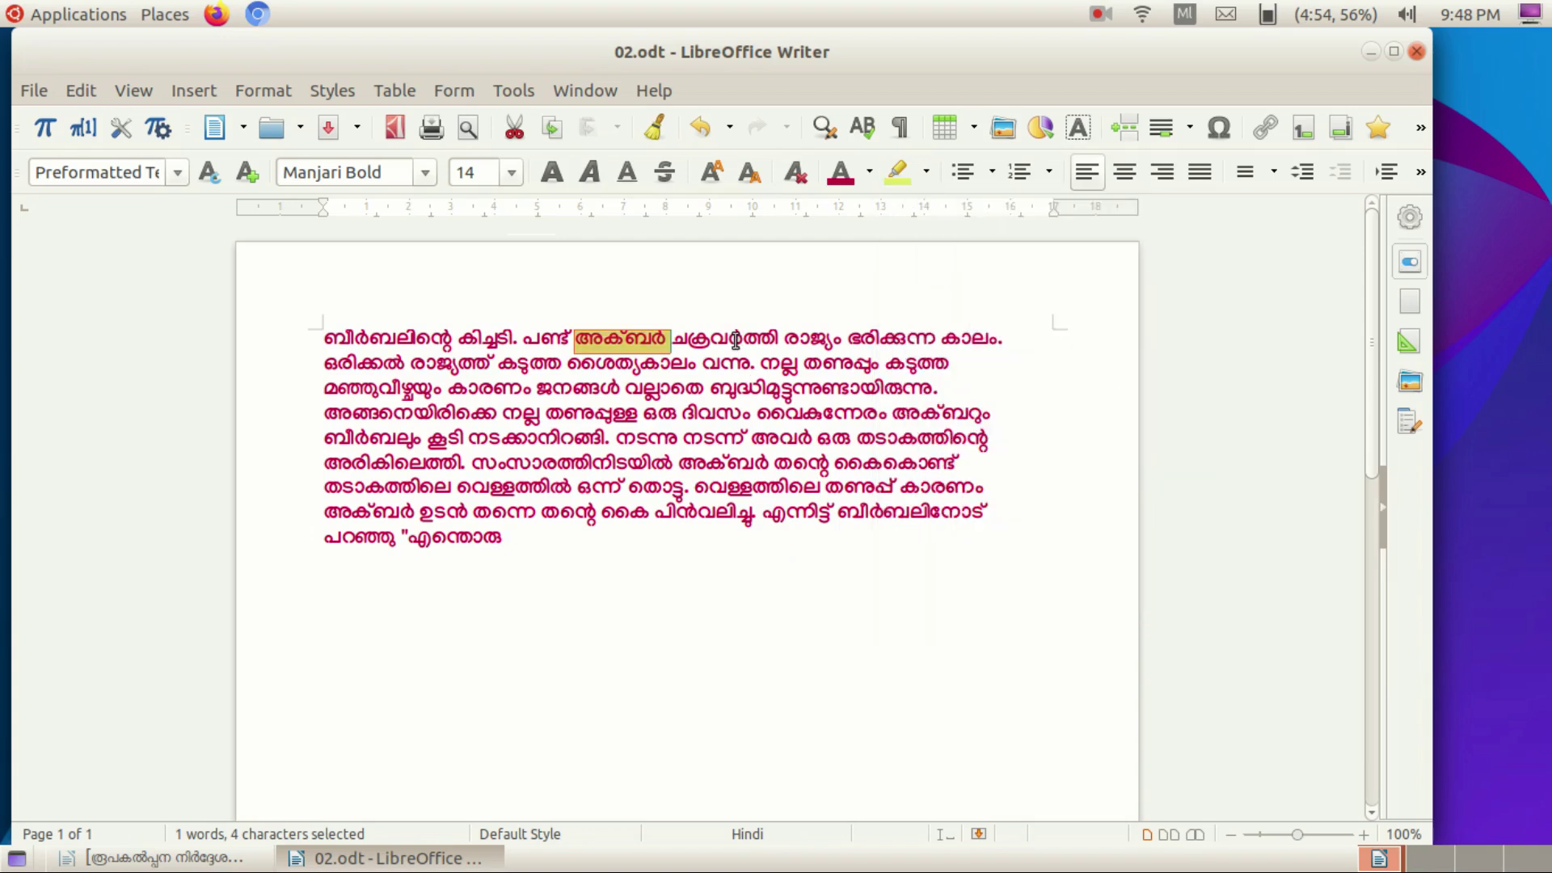
{"action": "left_click", "coordinate": [1036, 319]}
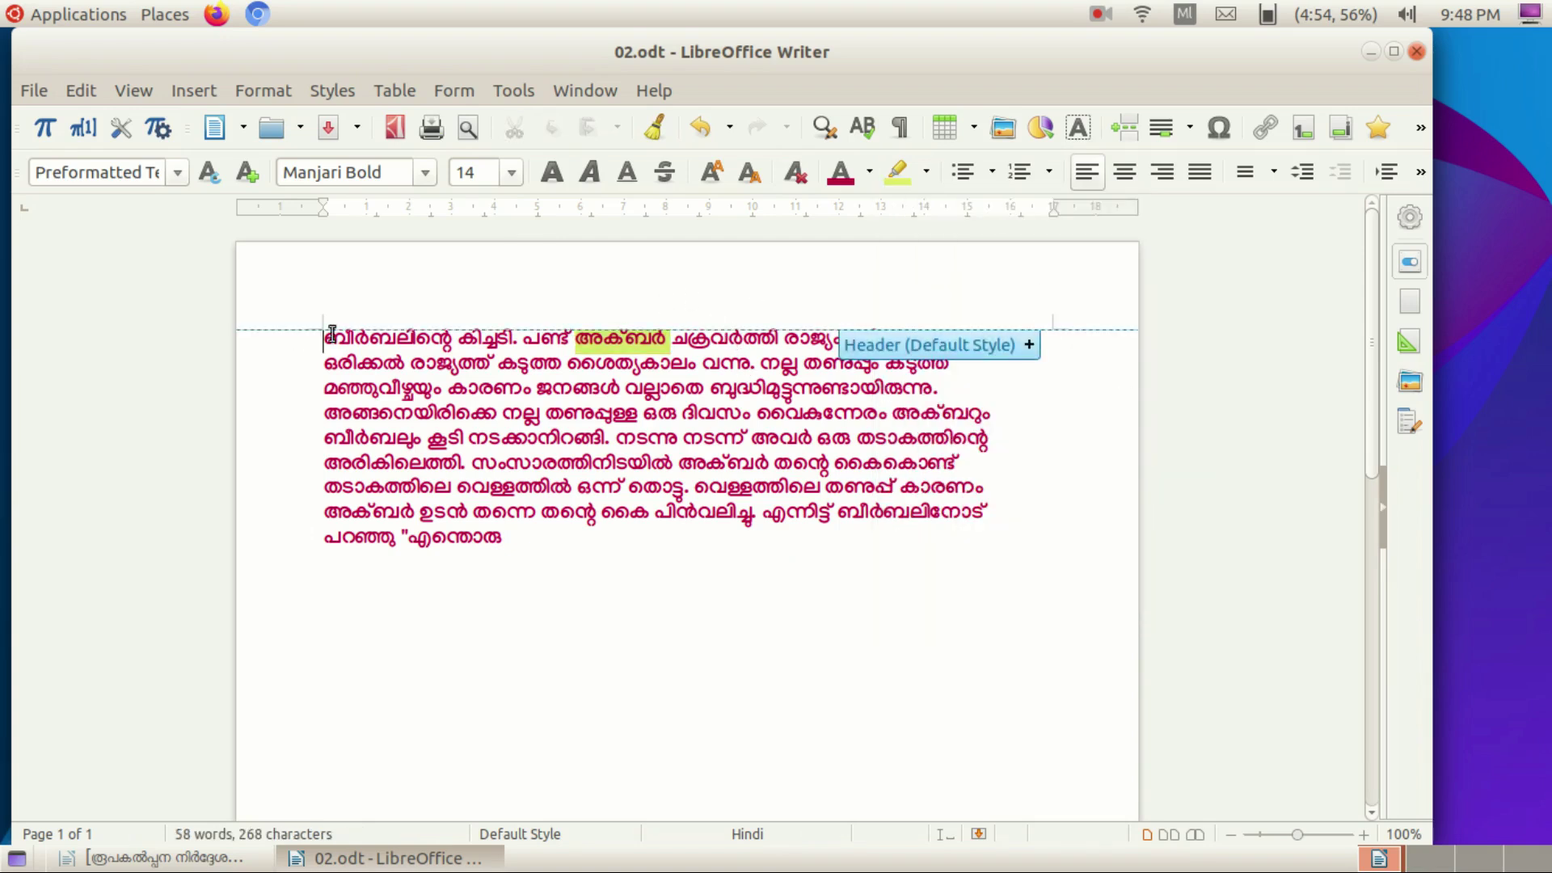
{"action": "left_click_drag", "start_coordinate": [325, 333], "coordinate": [506, 558]}
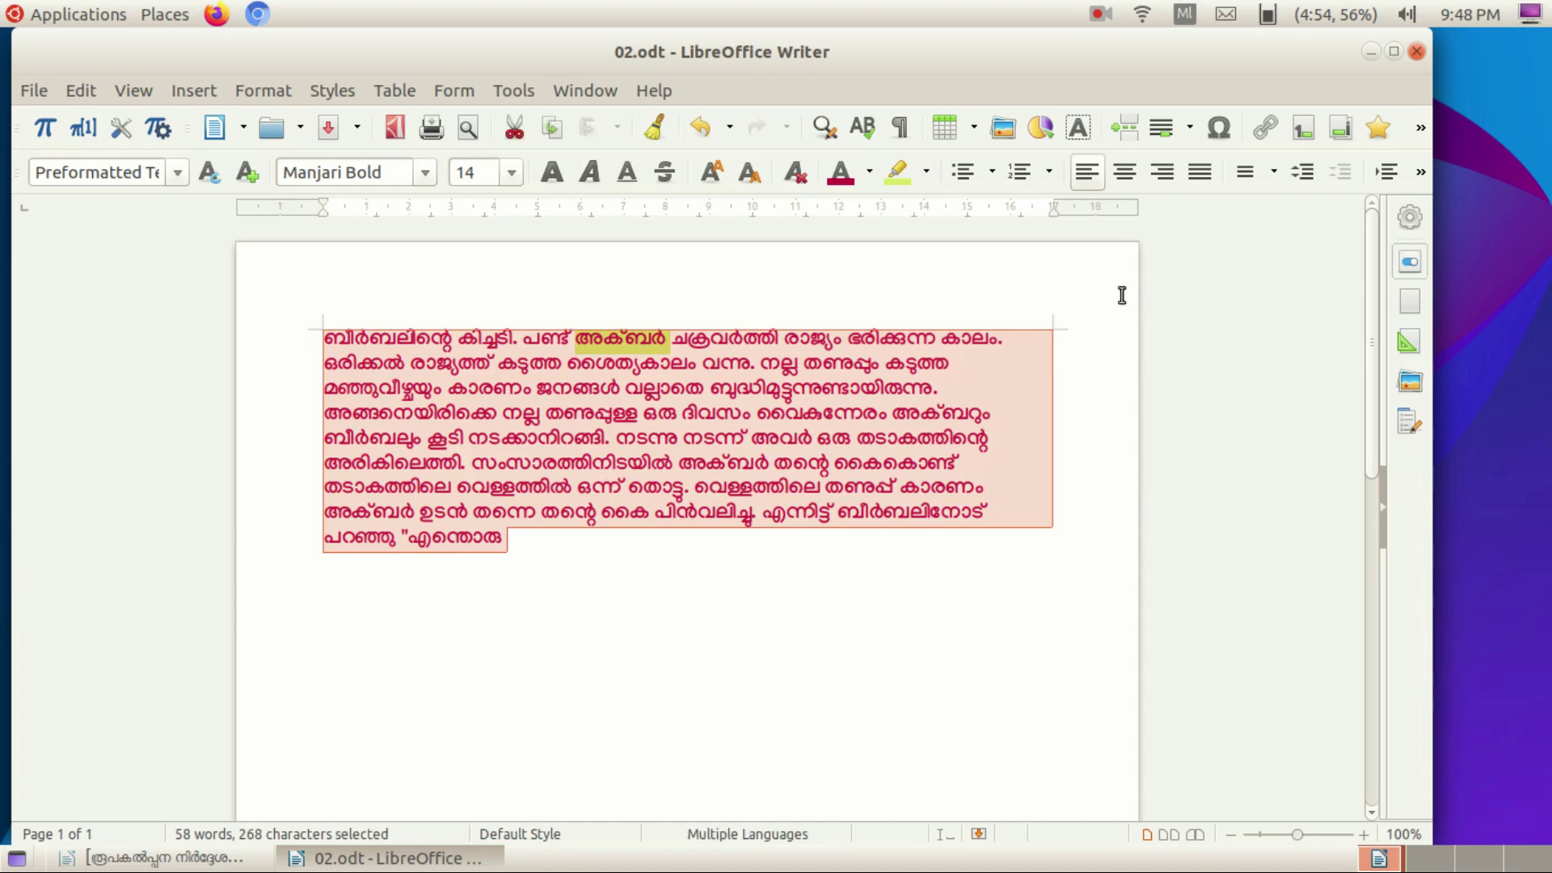
Try left, right and centre alignment, then justify the story paragraph.
{"action": "left_click", "coordinate": [1088, 185]}
{"action": "left_click", "coordinate": [1168, 172]}
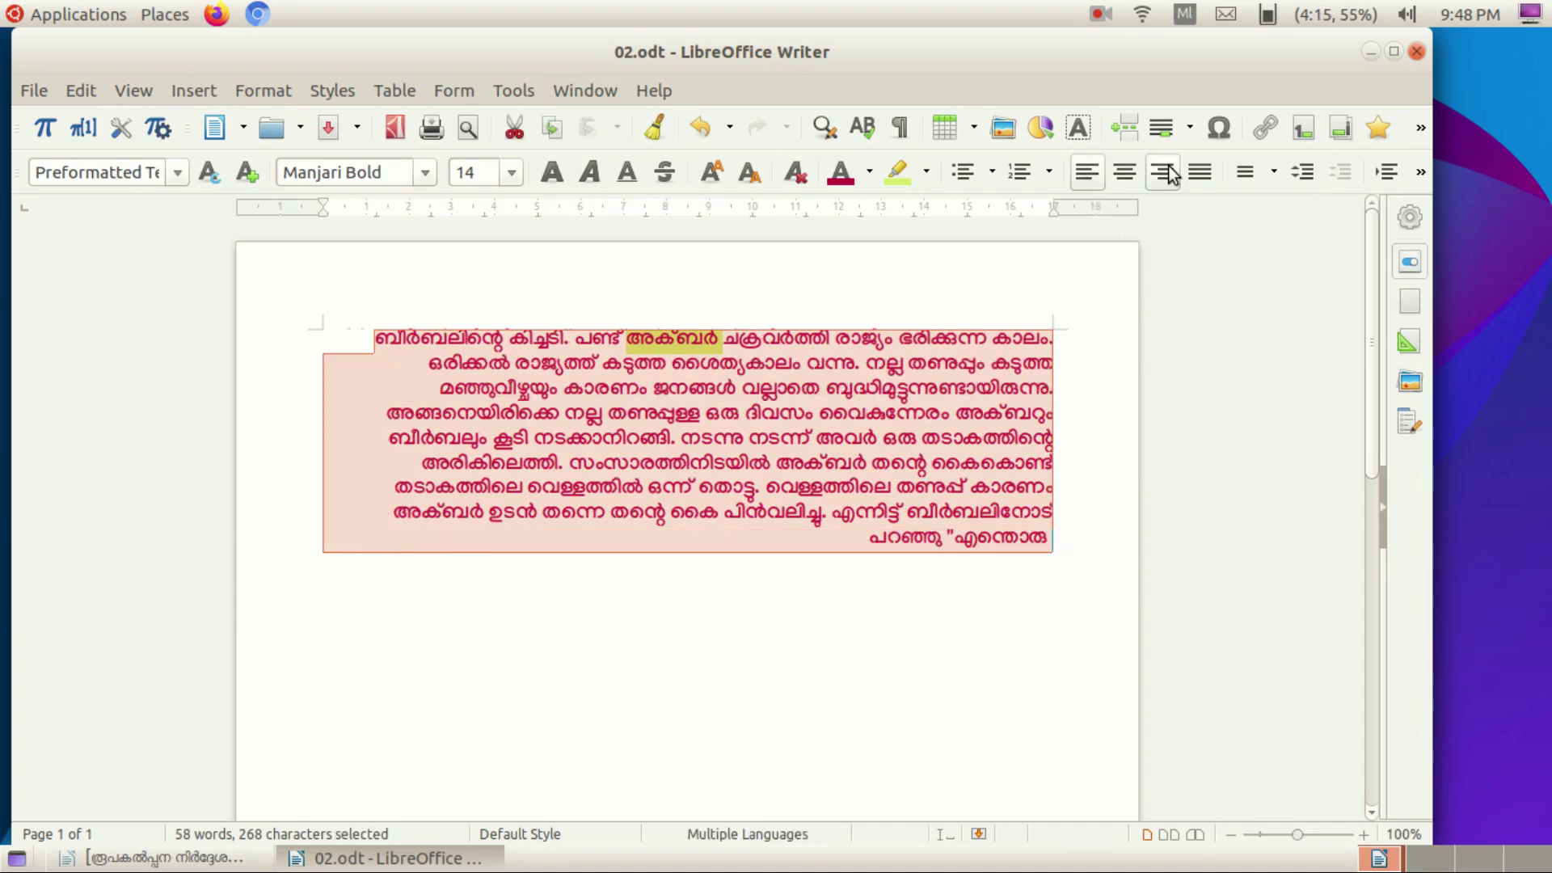
{"action": "left_click", "coordinate": [1127, 174]}
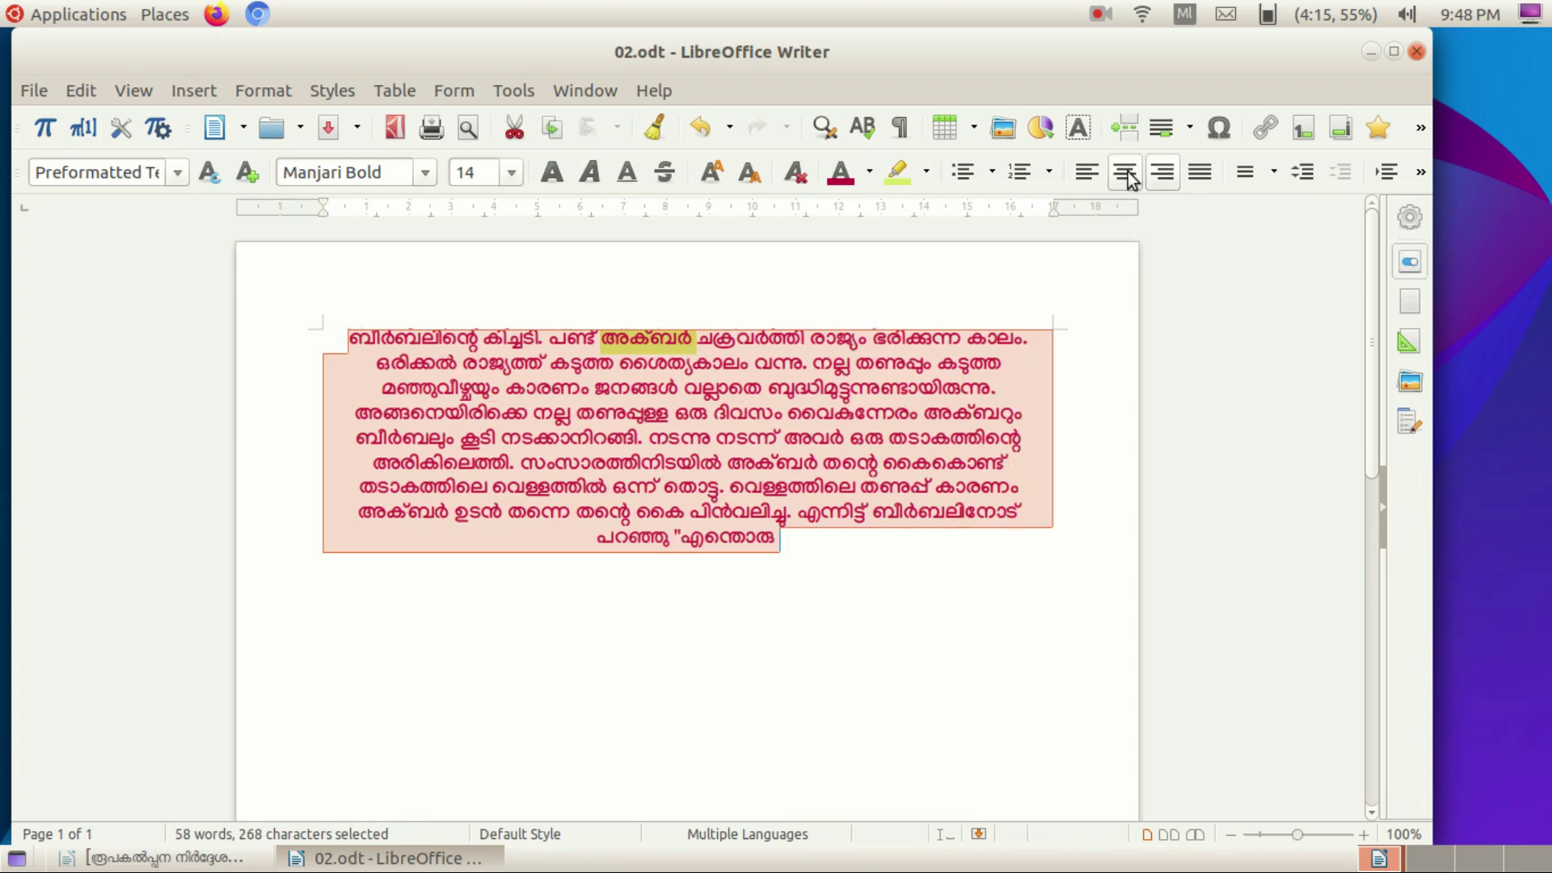
{"action": "left_click", "coordinate": [1201, 173]}
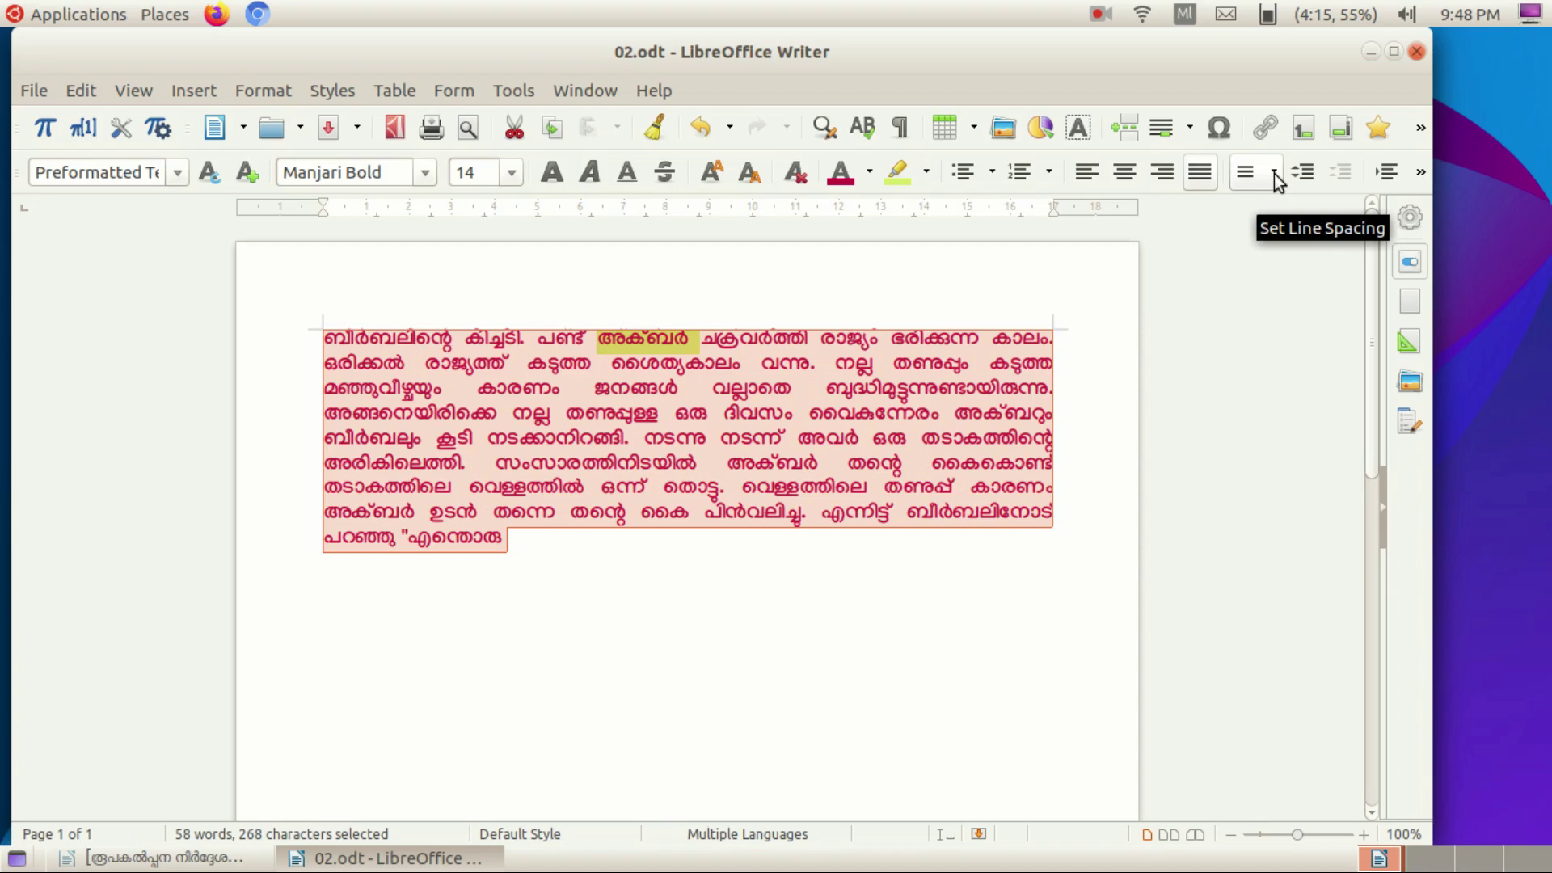
Set the paragraph's line spacing to 1.5.
{"action": "left_click", "coordinate": [1274, 173]}
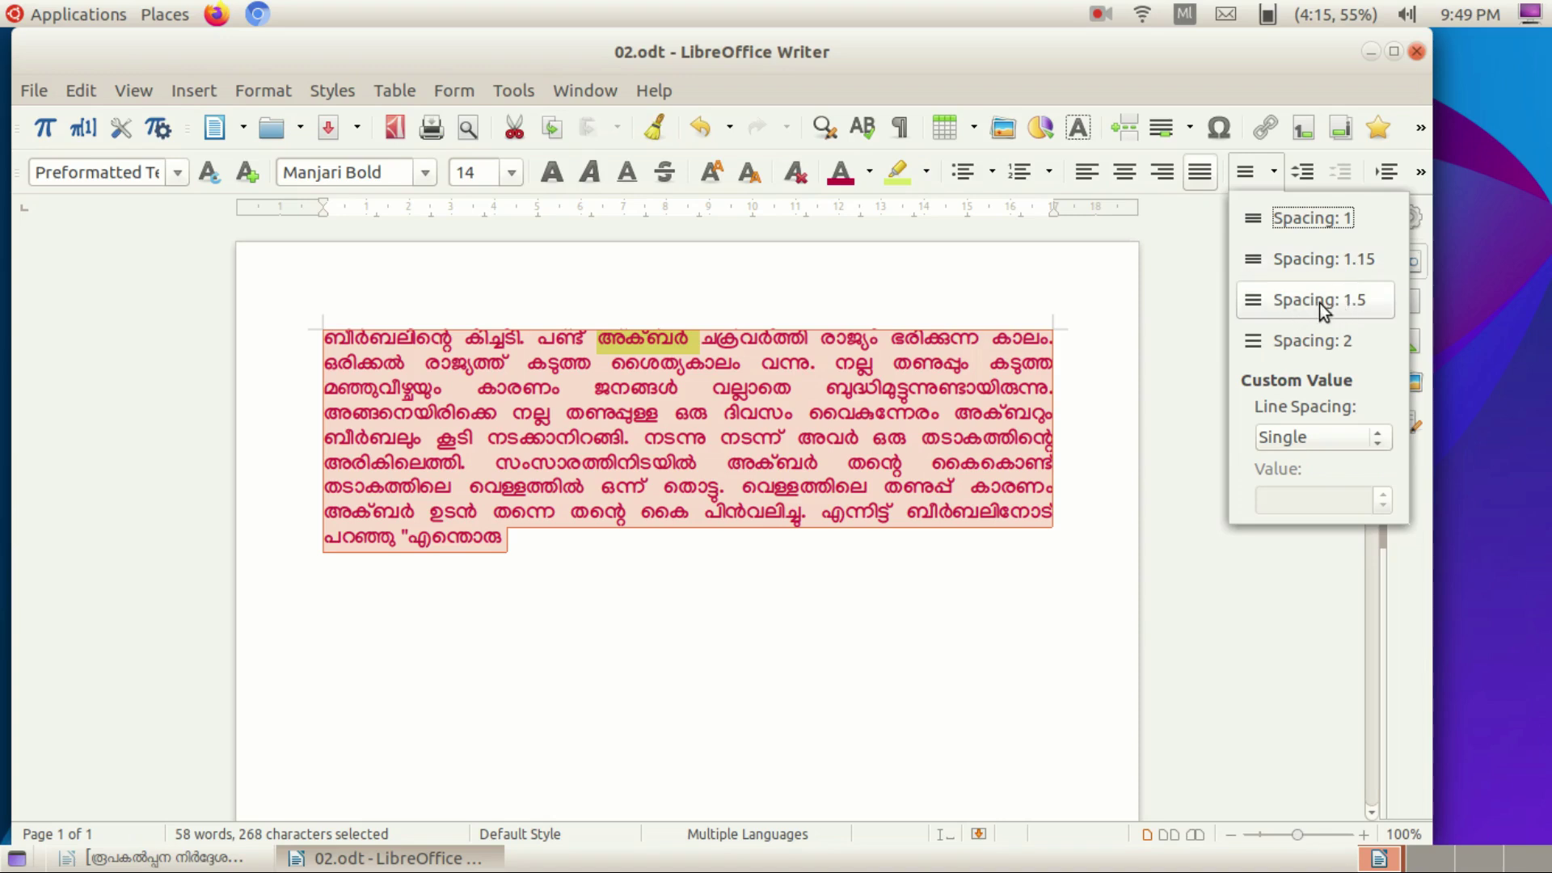
{"action": "left_click", "coordinate": [1387, 442]}
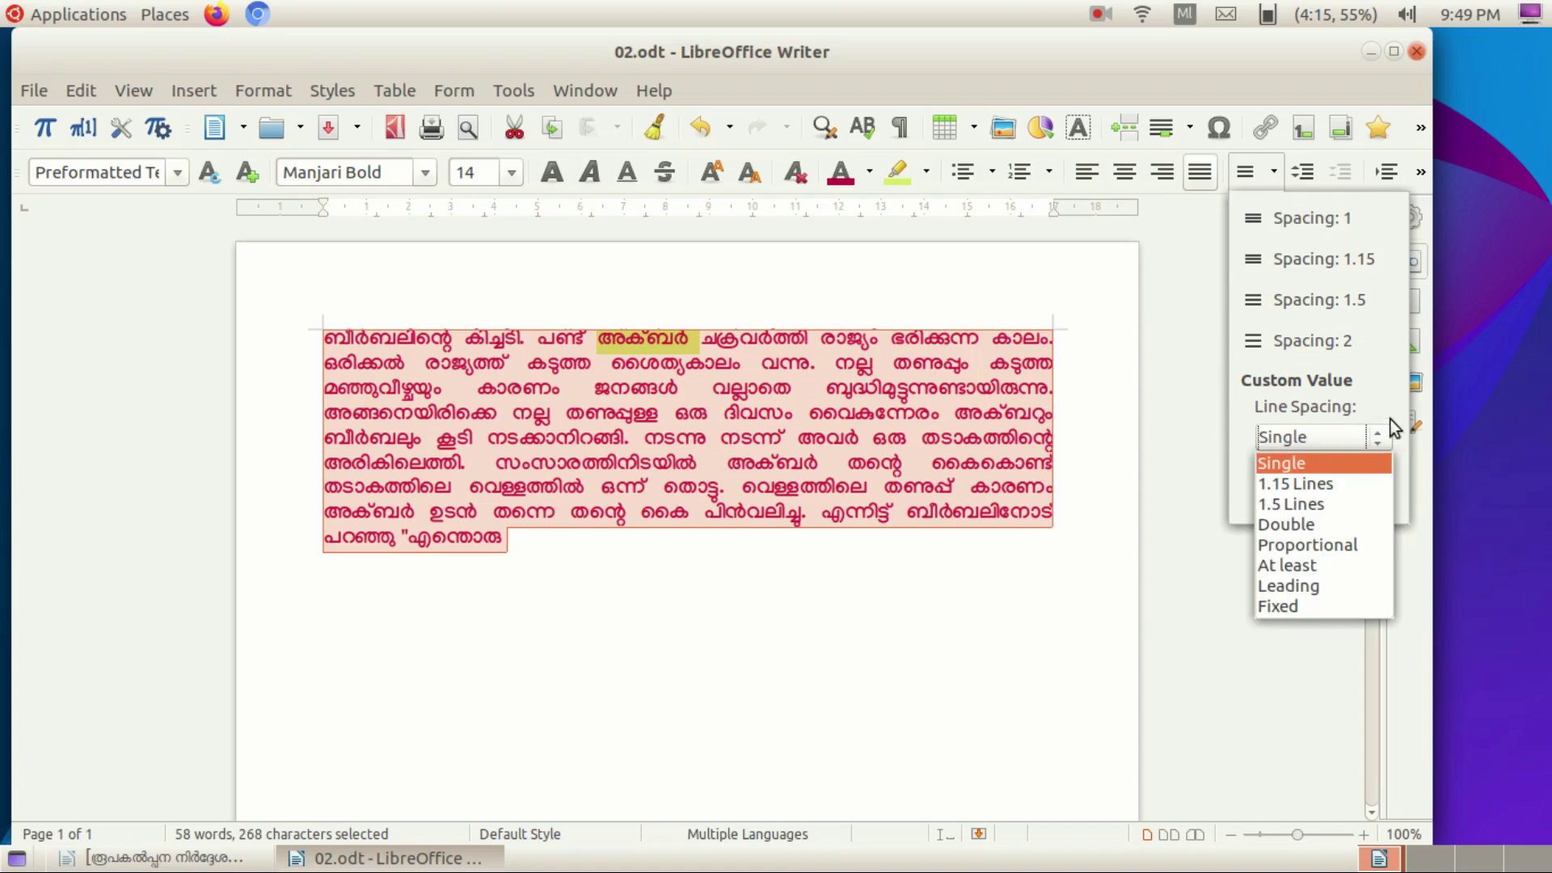
{"action": "left_click", "coordinate": [1326, 299]}
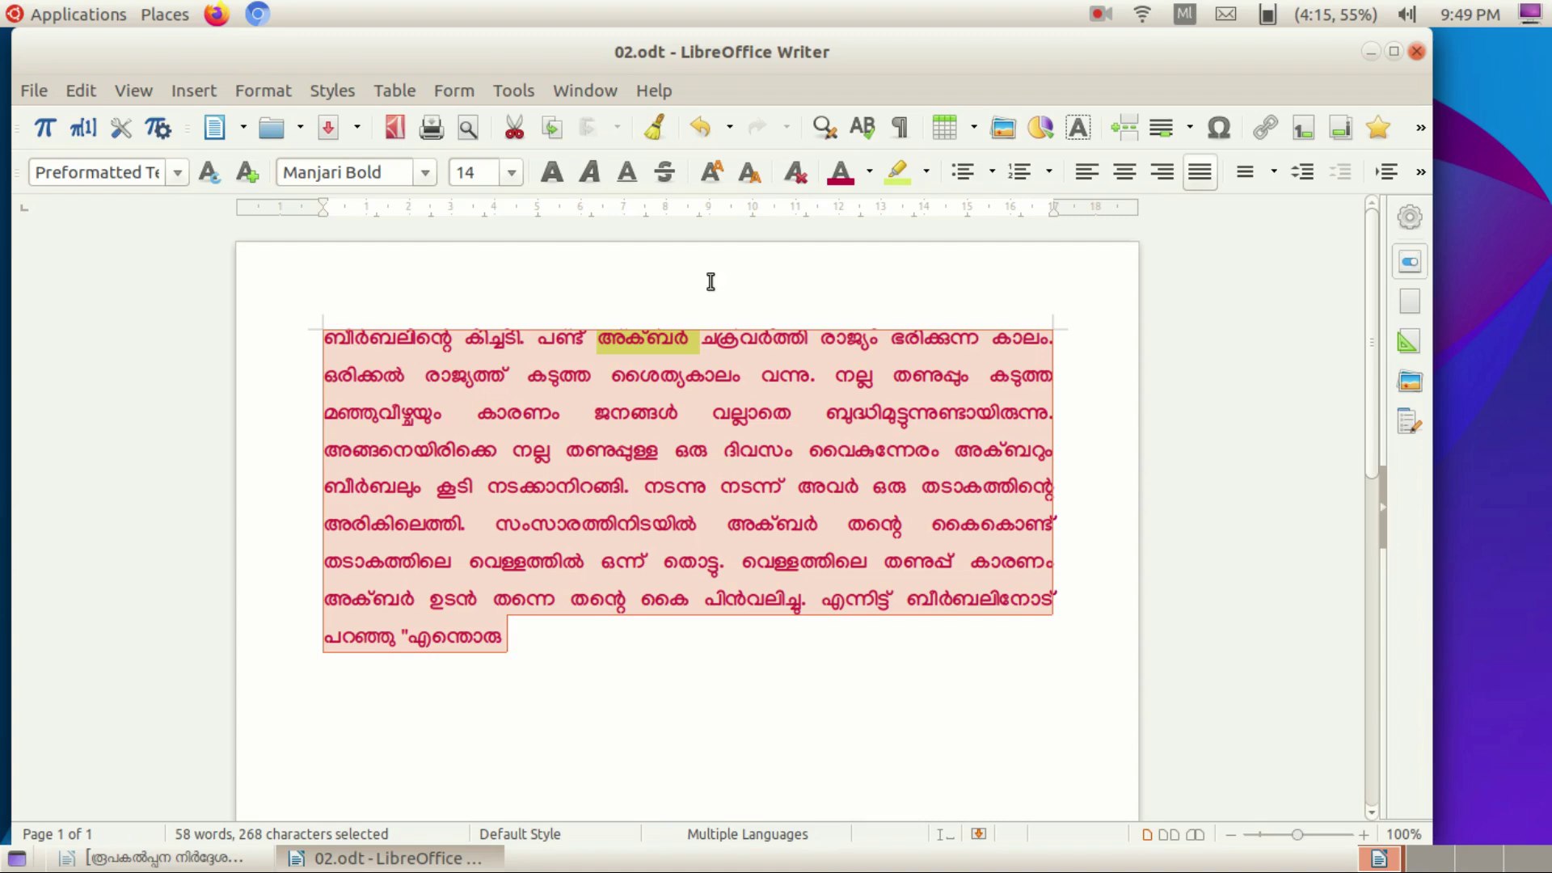
Show the Properties panel in the sidebar, leaving the paragraph background colour unchanged.
{"action": "left_click", "coordinate": [1411, 219]}
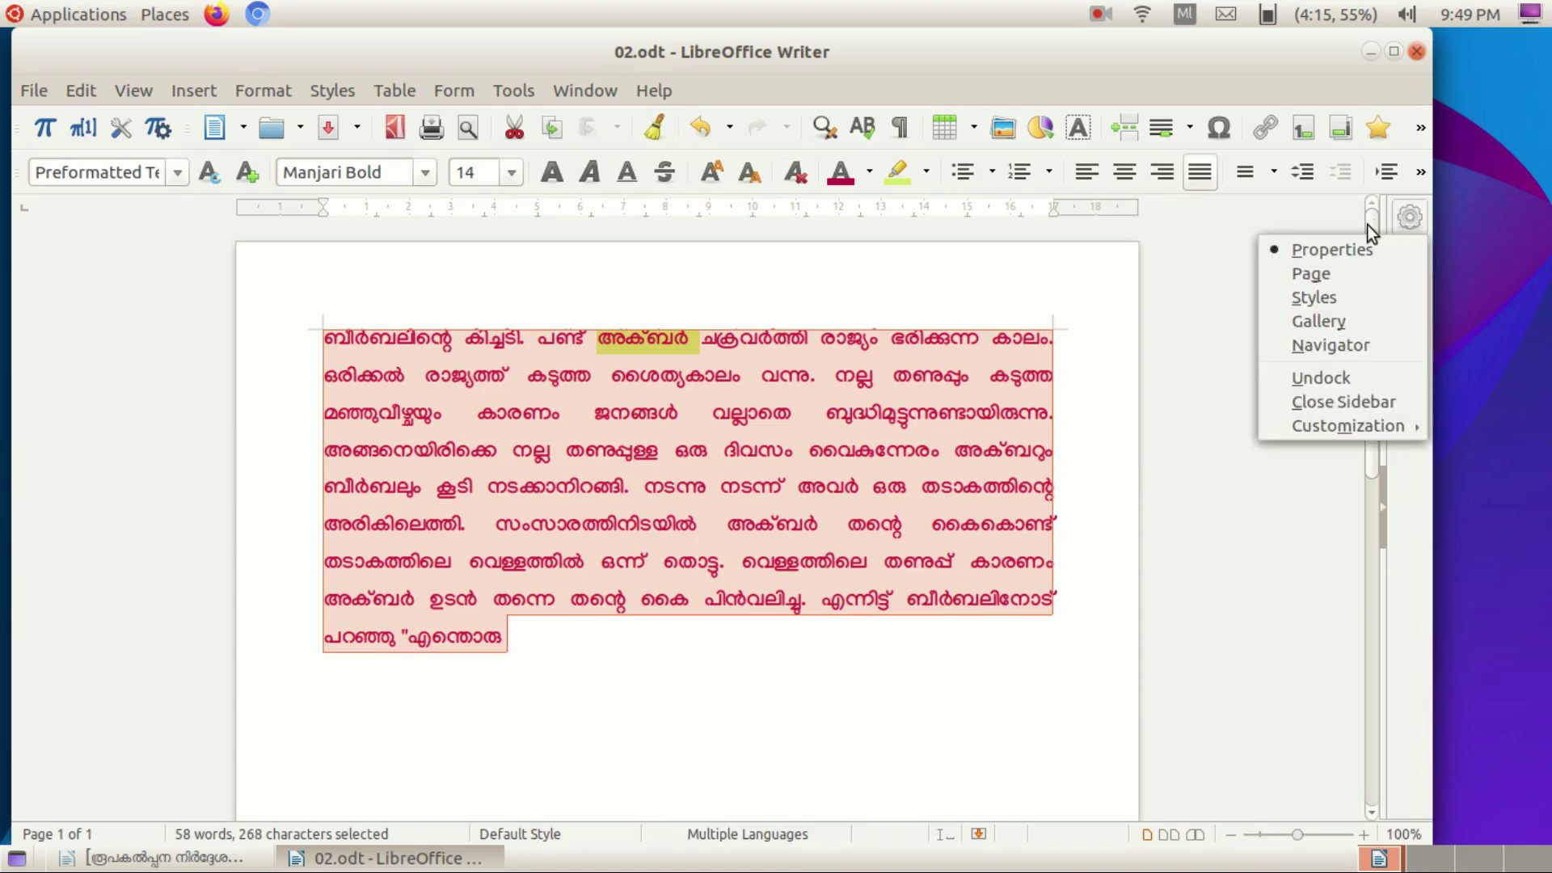
{"action": "left_click", "coordinate": [1327, 252]}
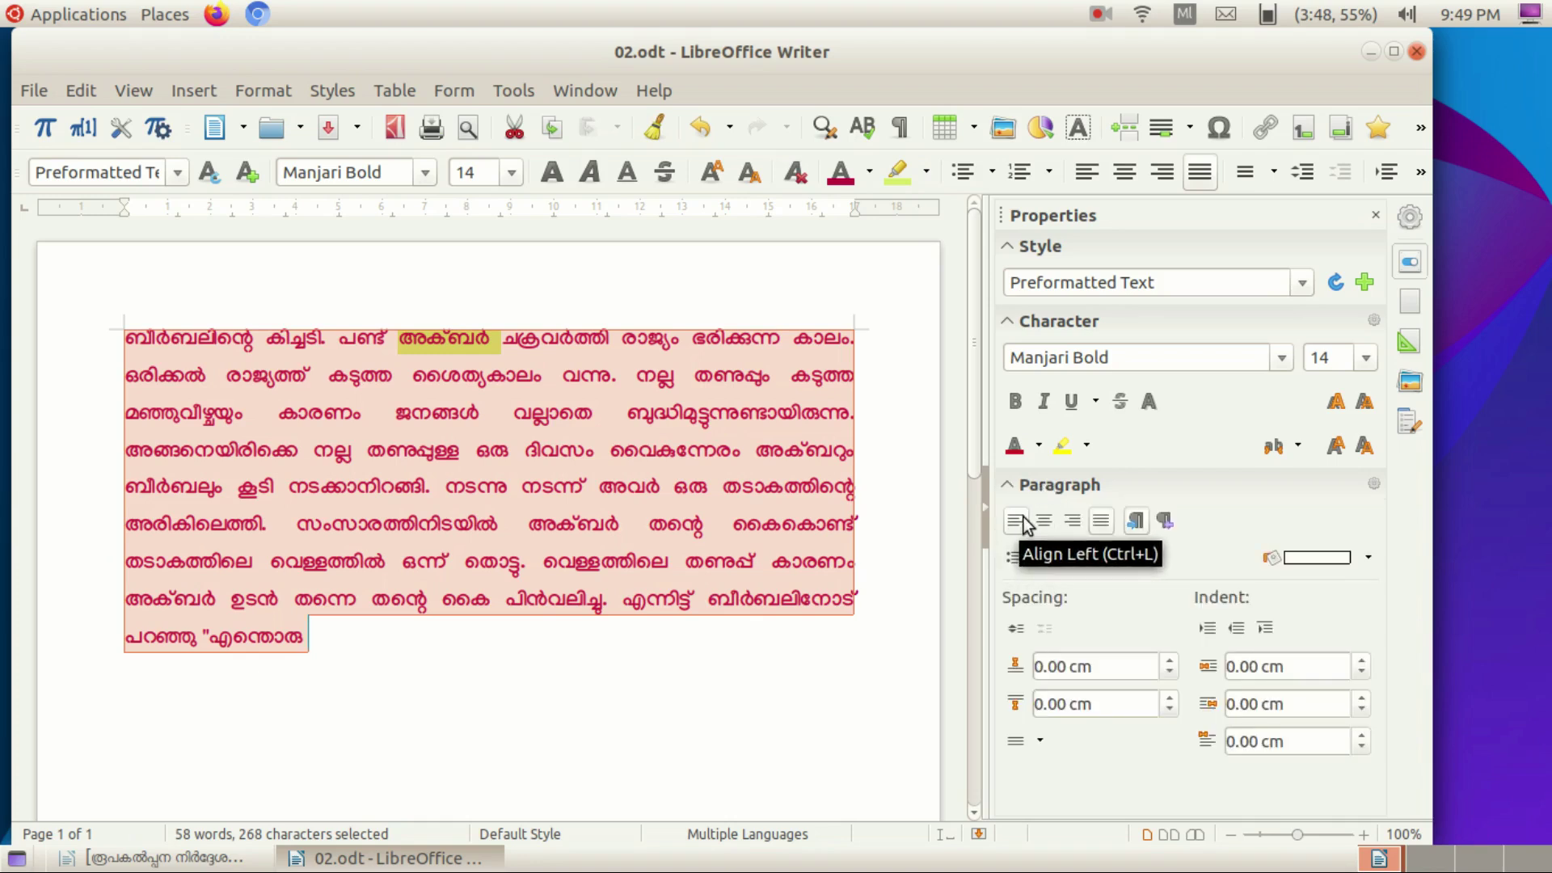
{"action": "left_click", "coordinate": [1370, 557]}
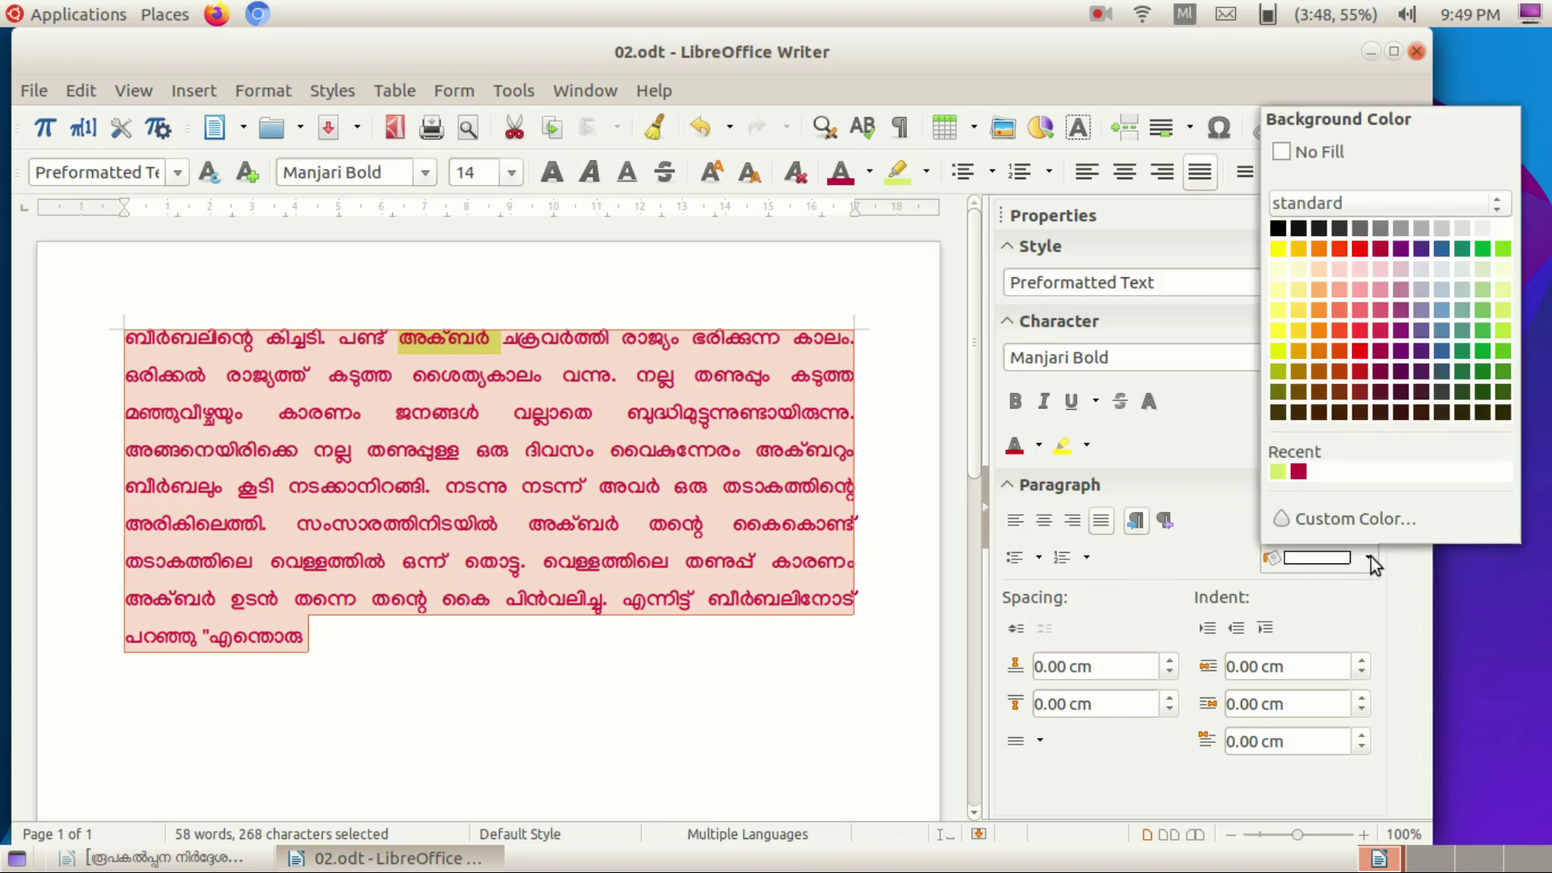
{"action": "left_click", "coordinate": [1086, 560]}
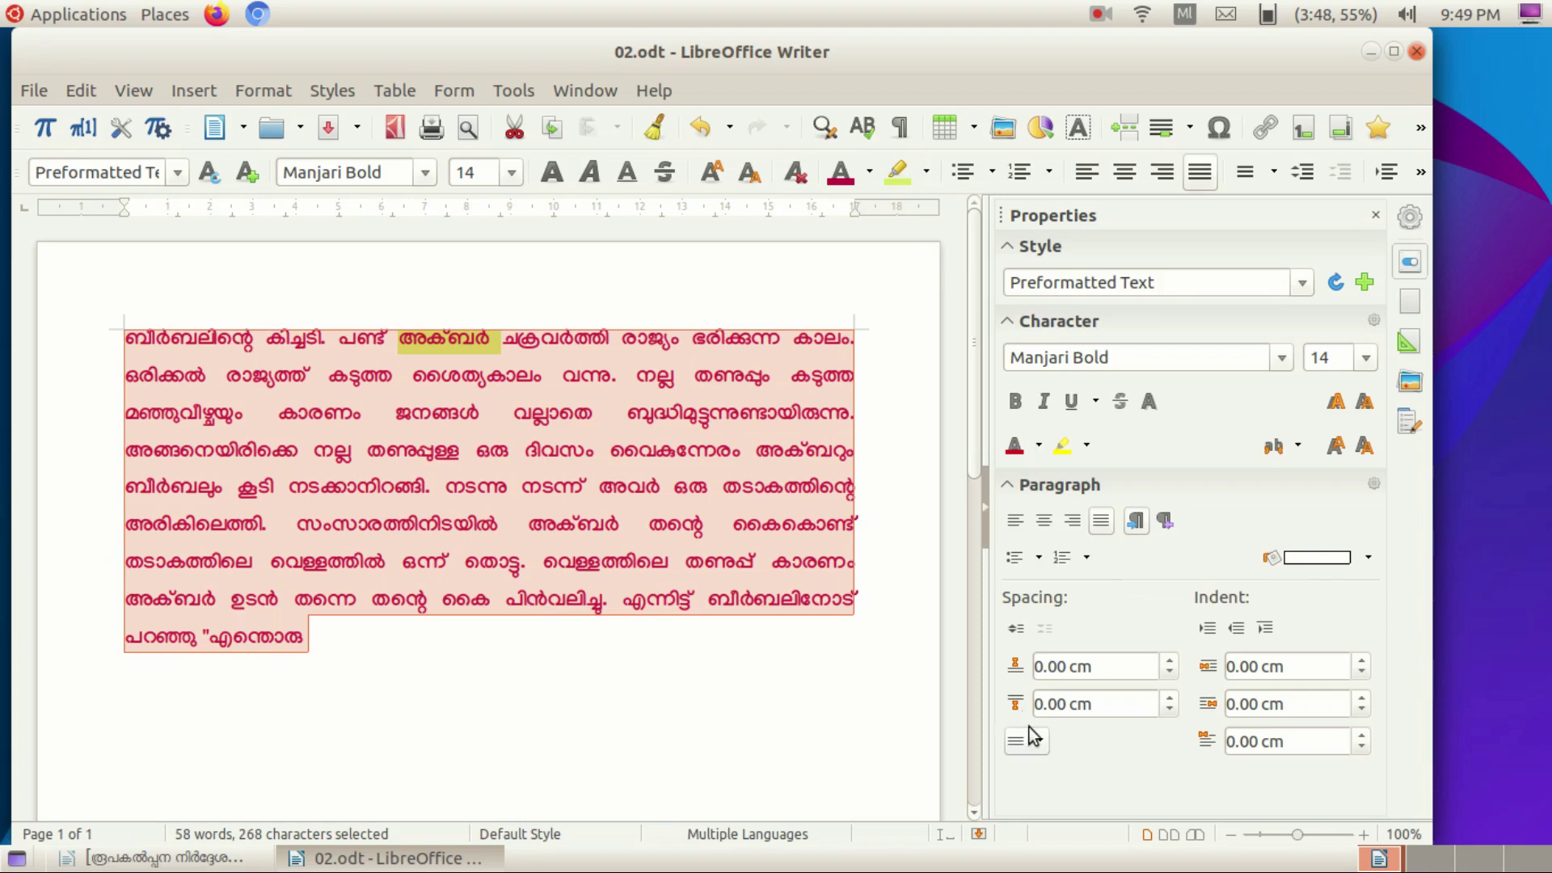
Increase then decrease the paragraph indent, leaving it as before.
{"action": "left_click", "coordinate": [1206, 631]}
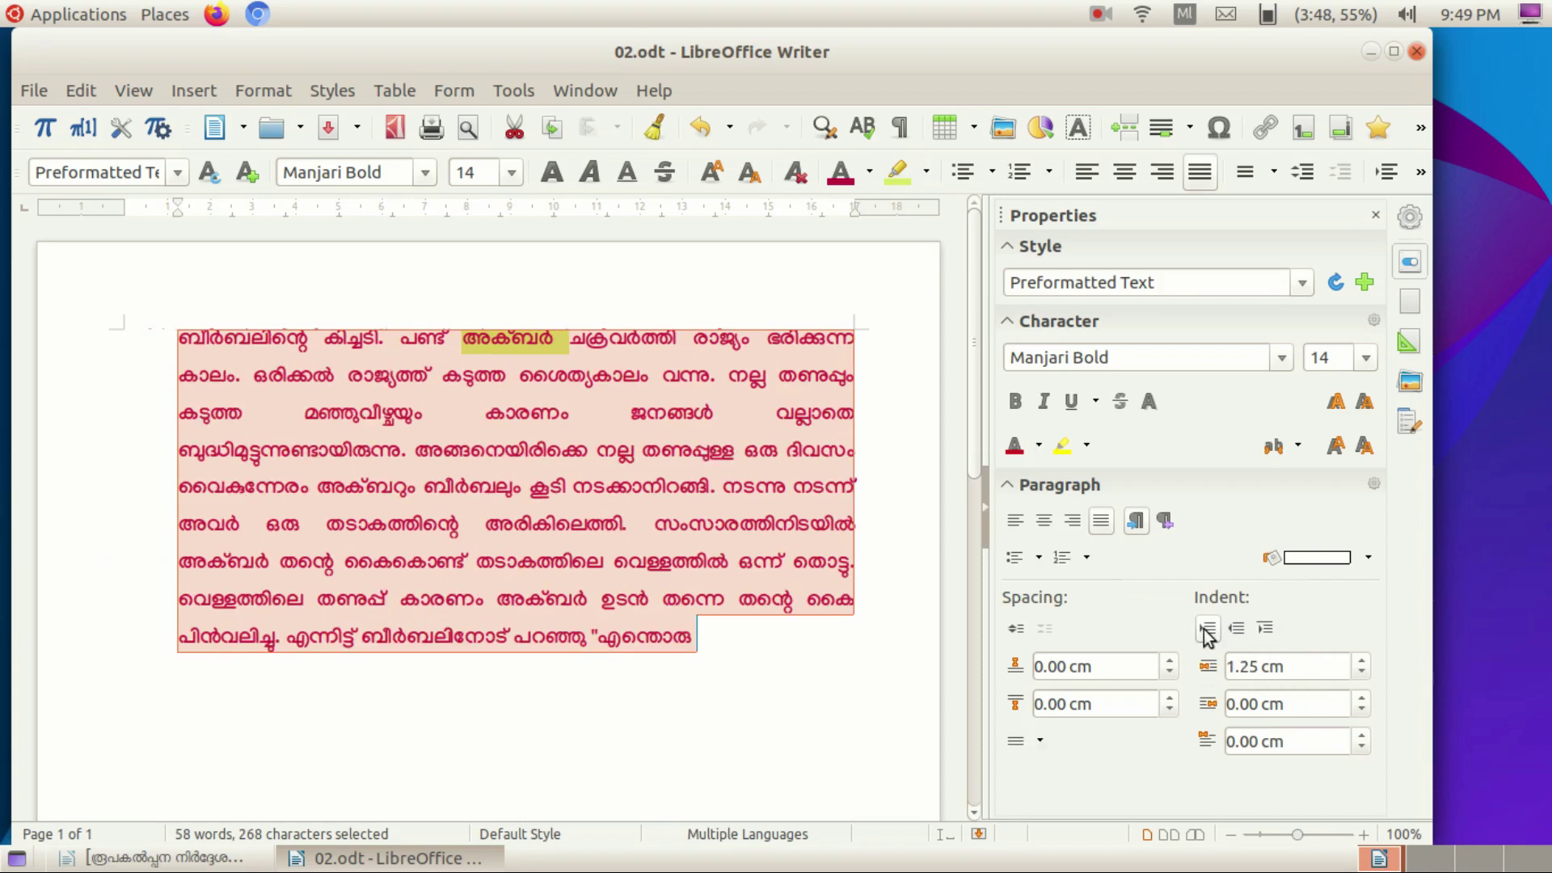
{"action": "left_click", "coordinate": [1236, 631]}
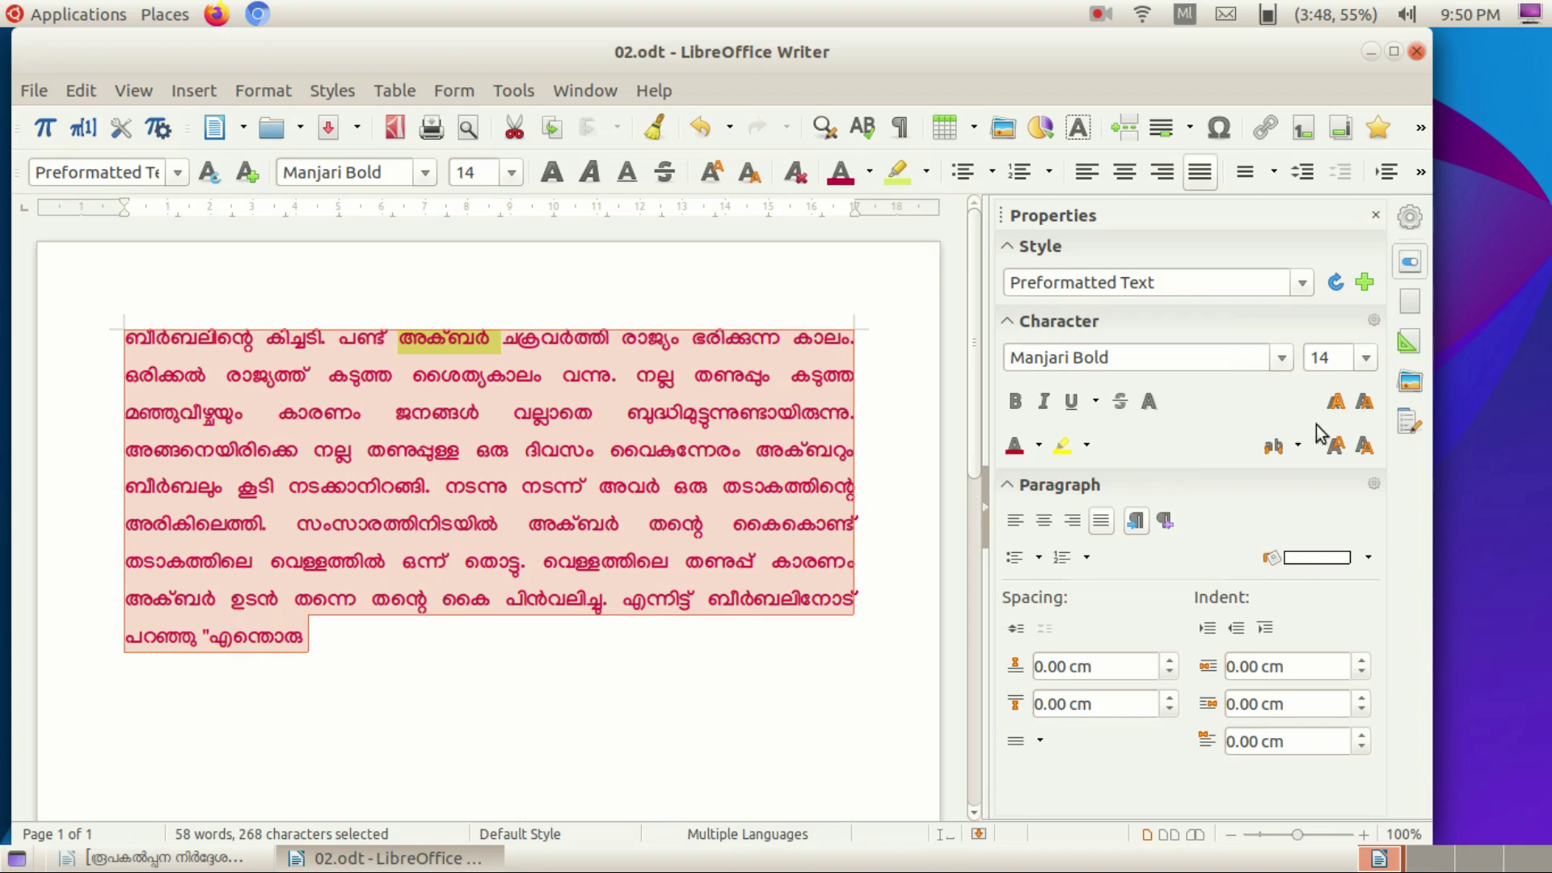
{"action": "left_click", "coordinate": [257, 89]}
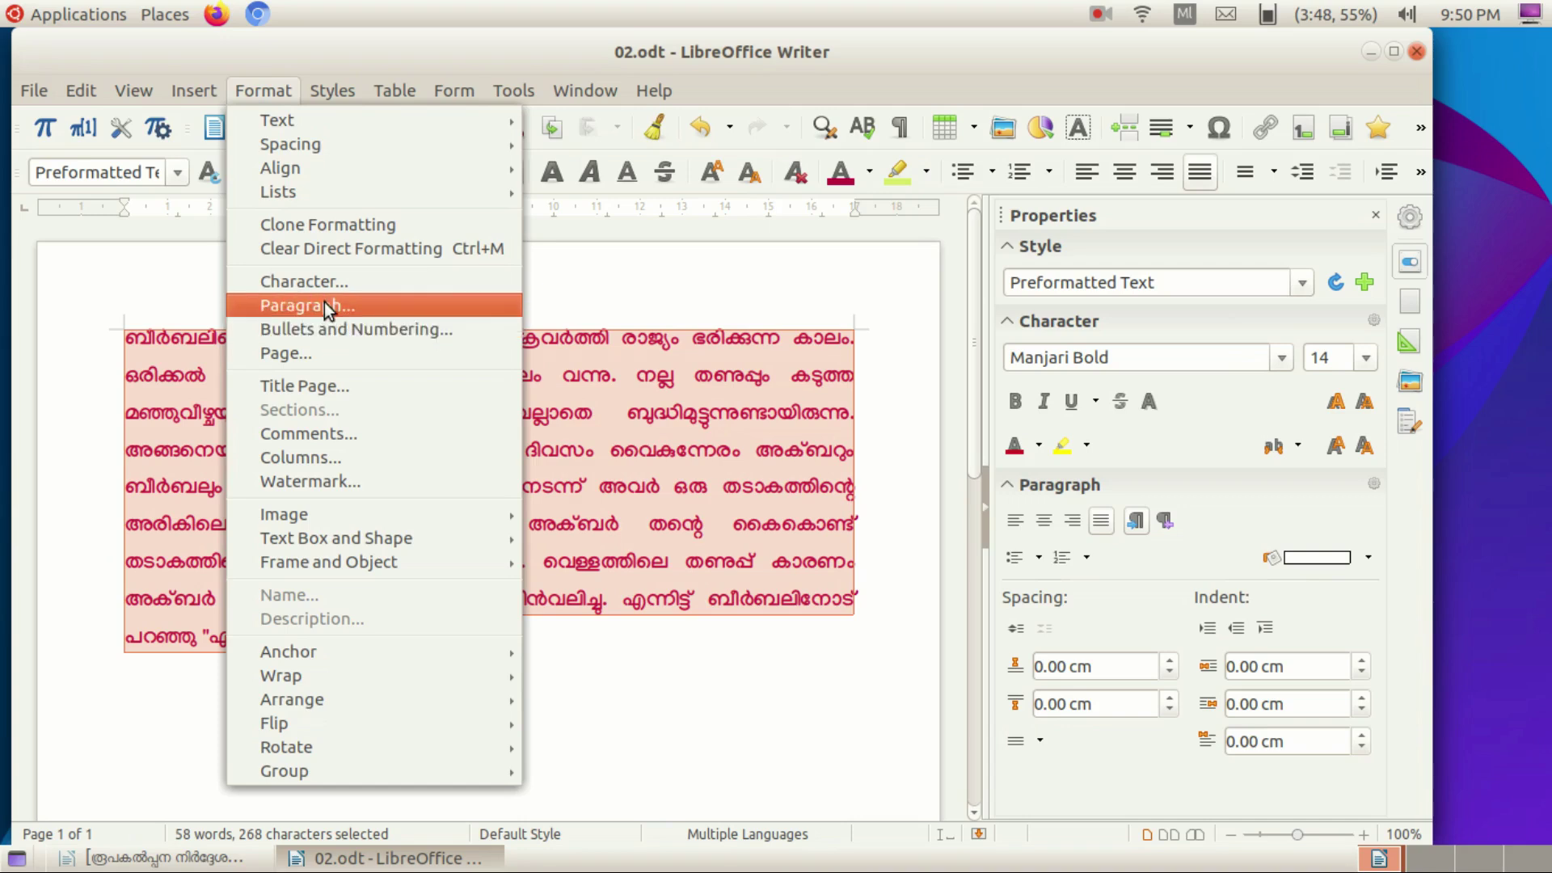
In the page style, set a Light Red 3 (ffa6a6) colour background, a box border and two equal columns.
{"action": "left_click", "coordinate": [302, 353]}
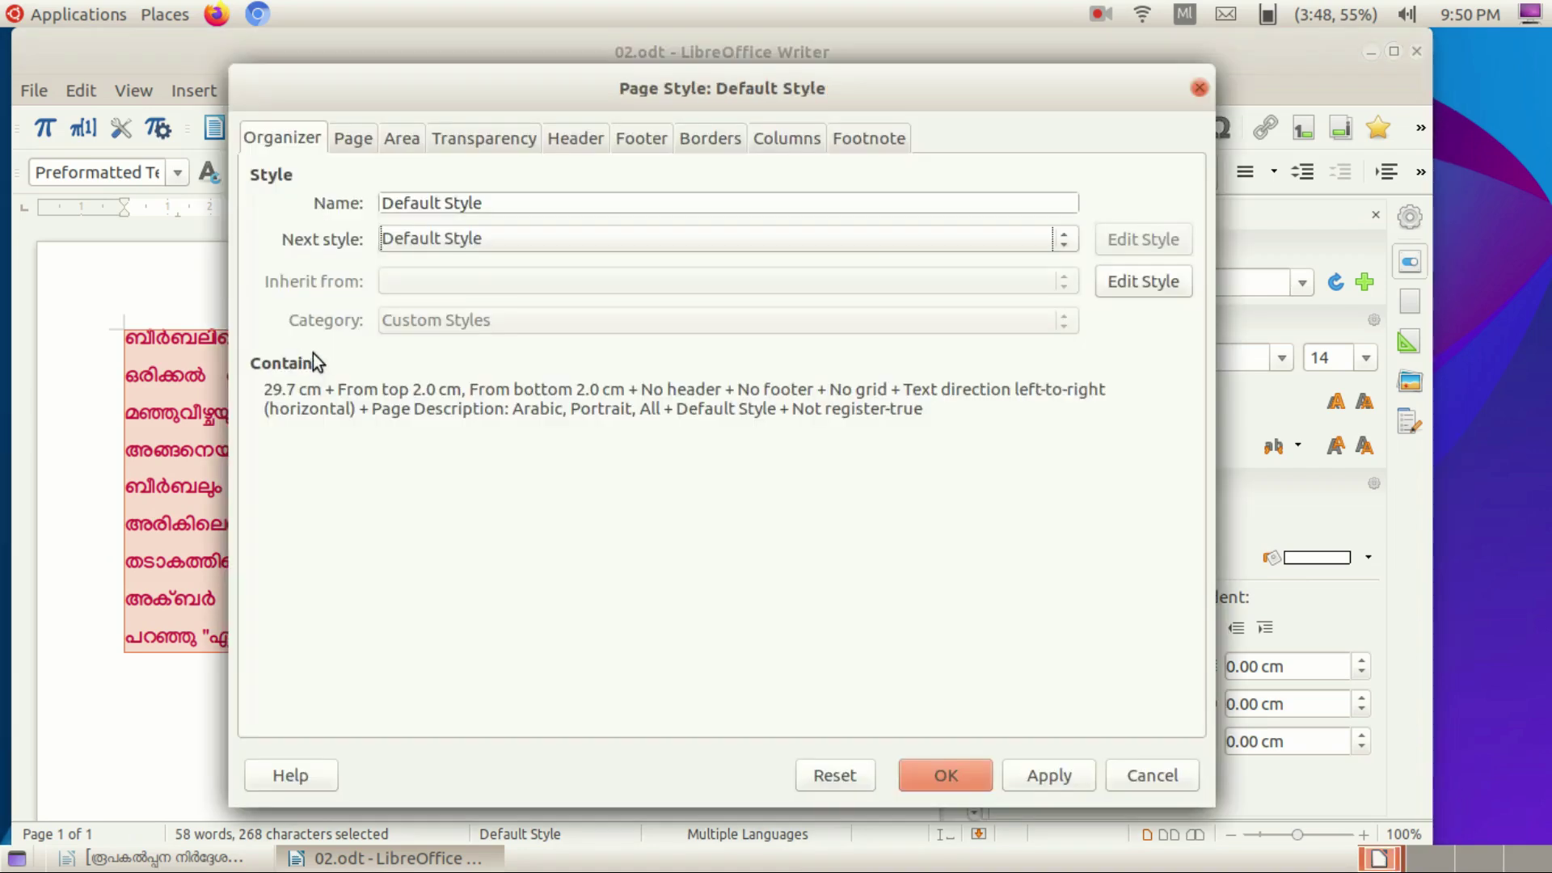
{"action": "left_click", "coordinate": [395, 142]}
{"action": "left_click", "coordinate": [566, 188]}
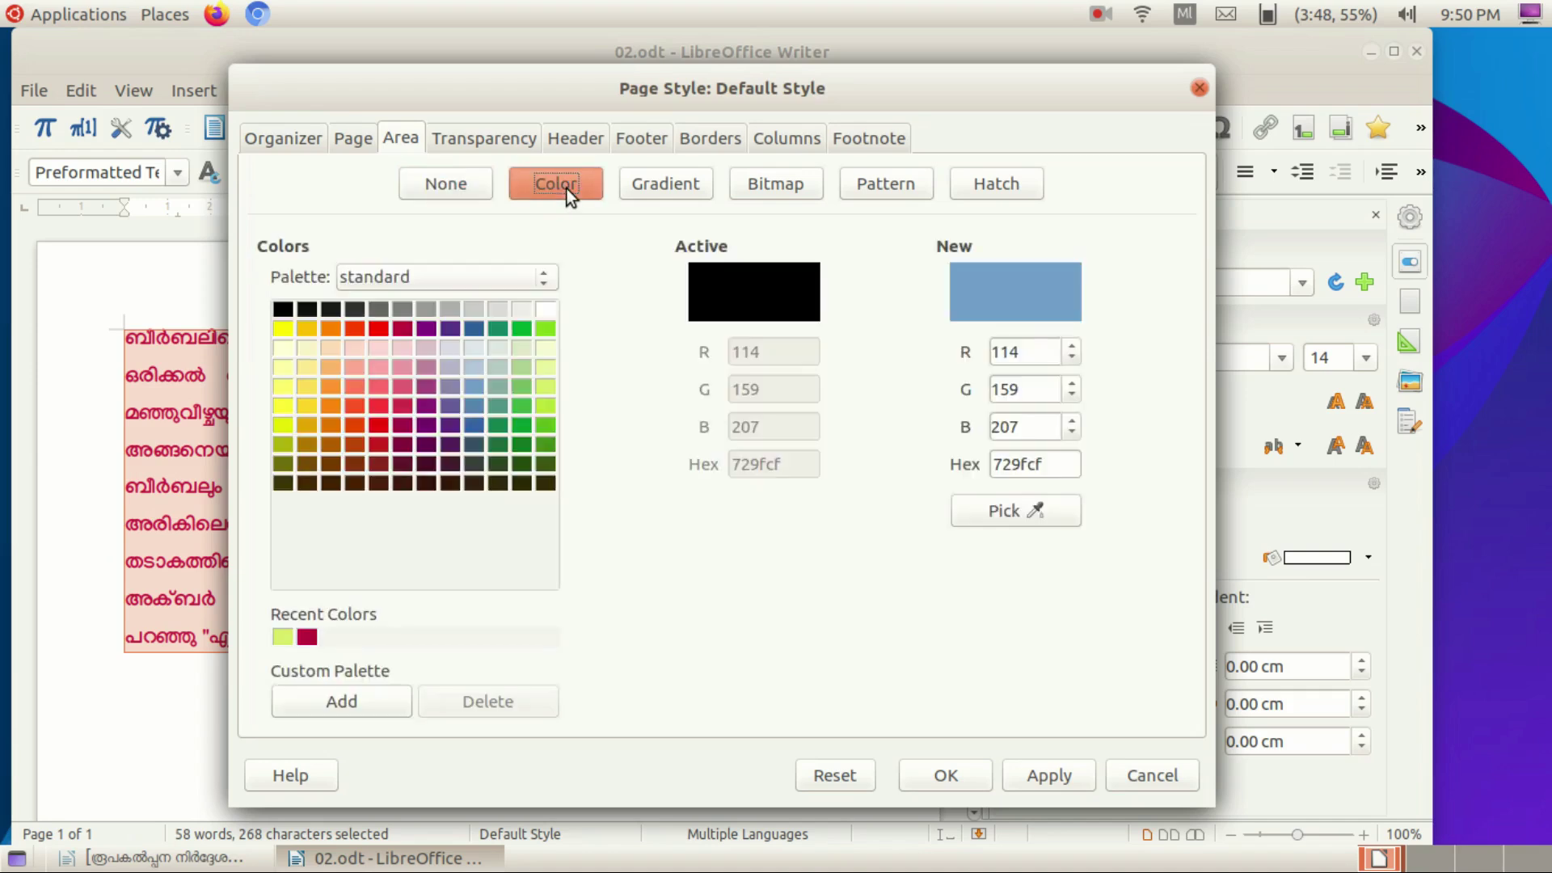
{"action": "left_click", "coordinate": [380, 365]}
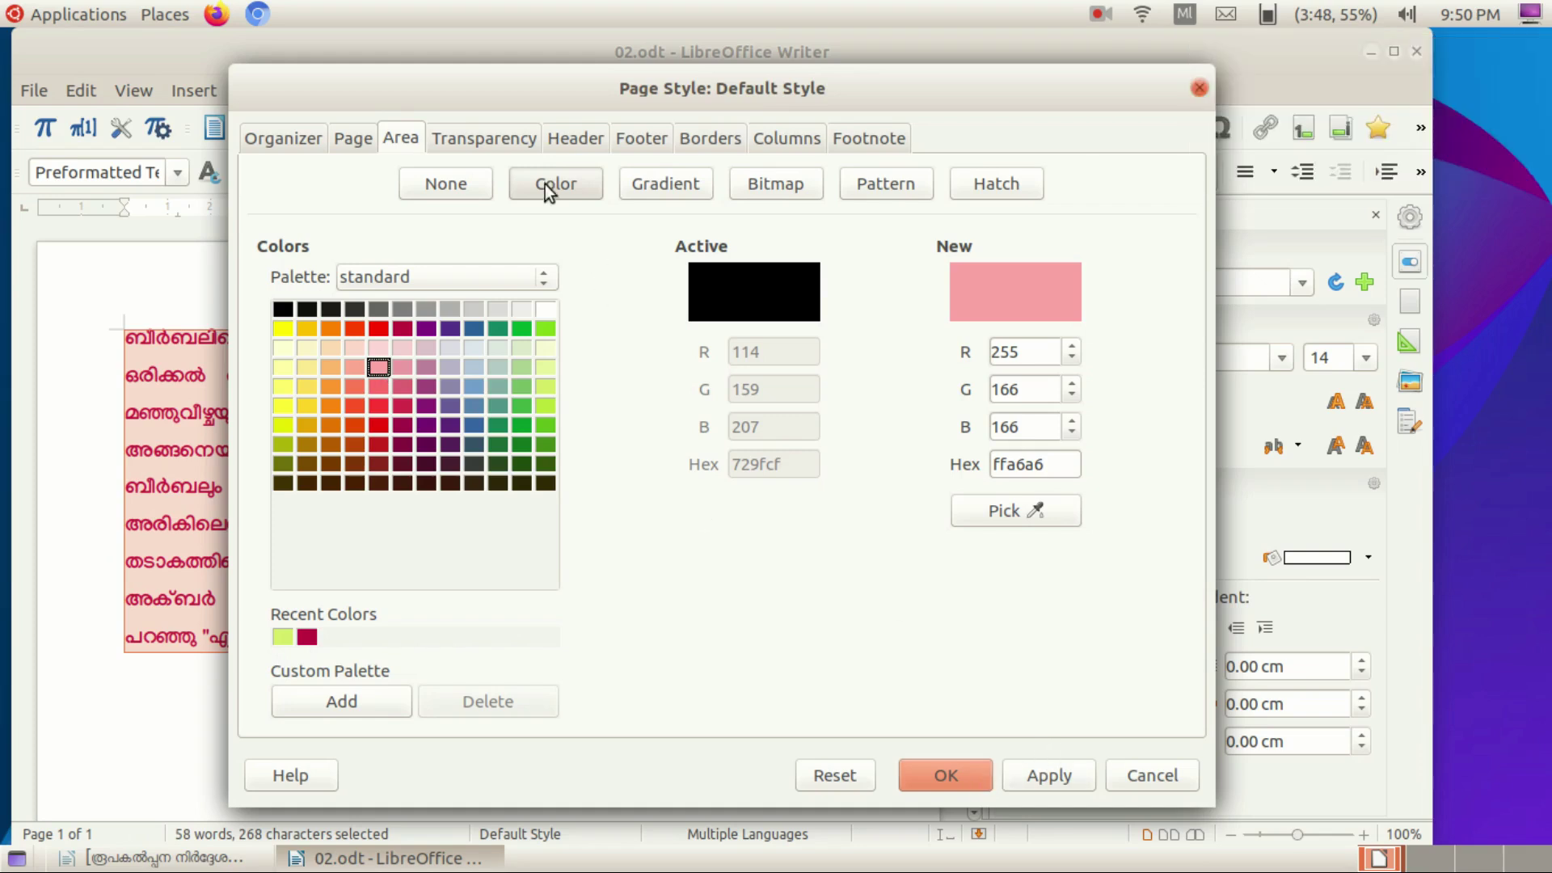
{"action": "left_click", "coordinate": [701, 143]}
{"action": "left_click", "coordinate": [299, 229]}
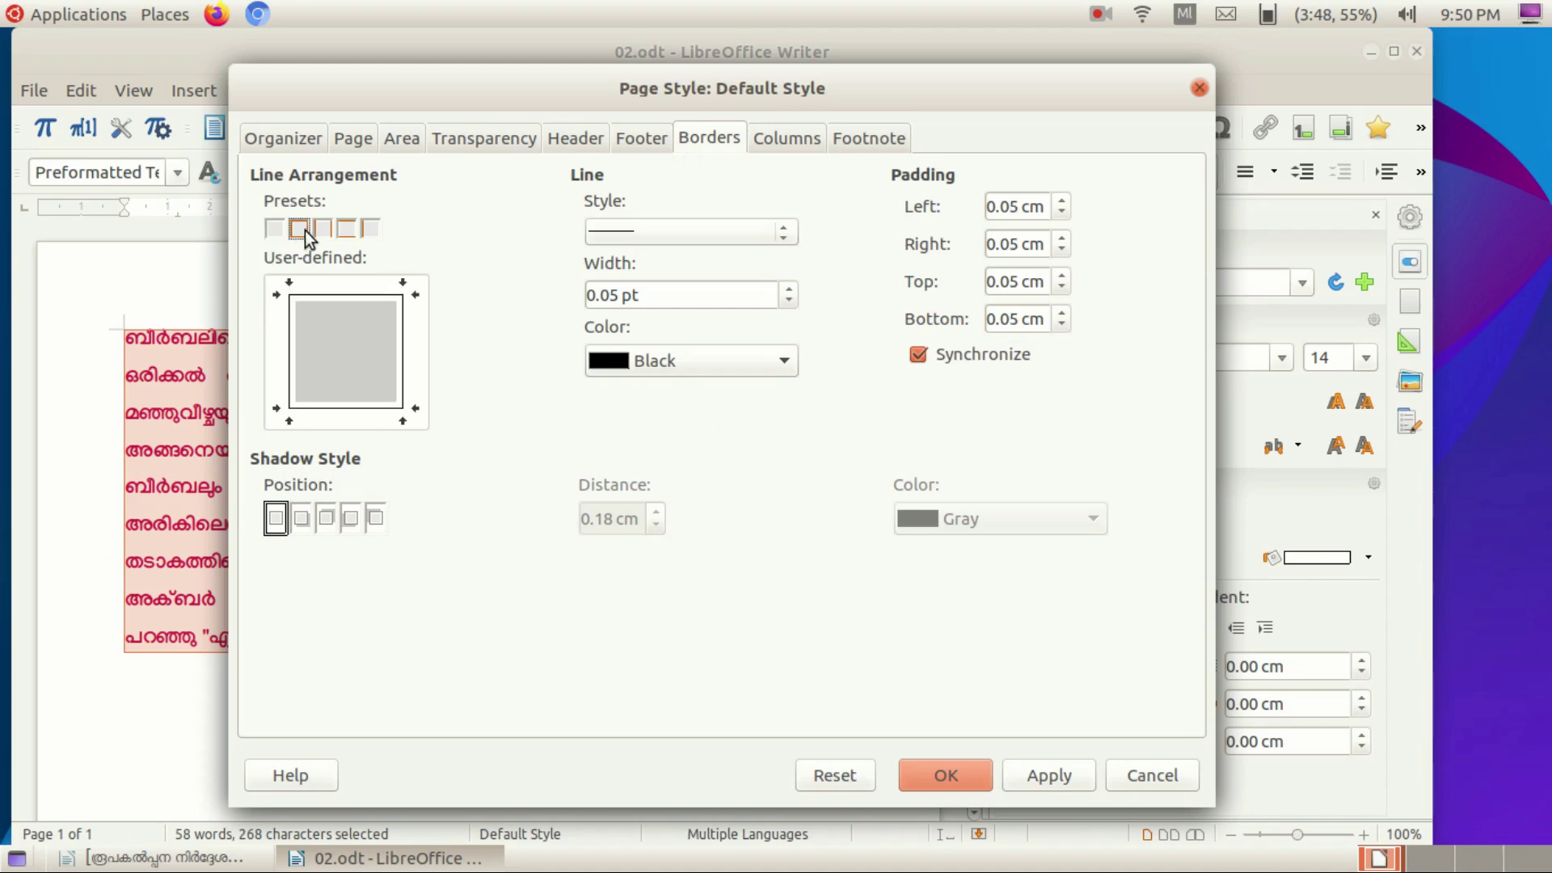
{"action": "left_click", "coordinate": [788, 140]}
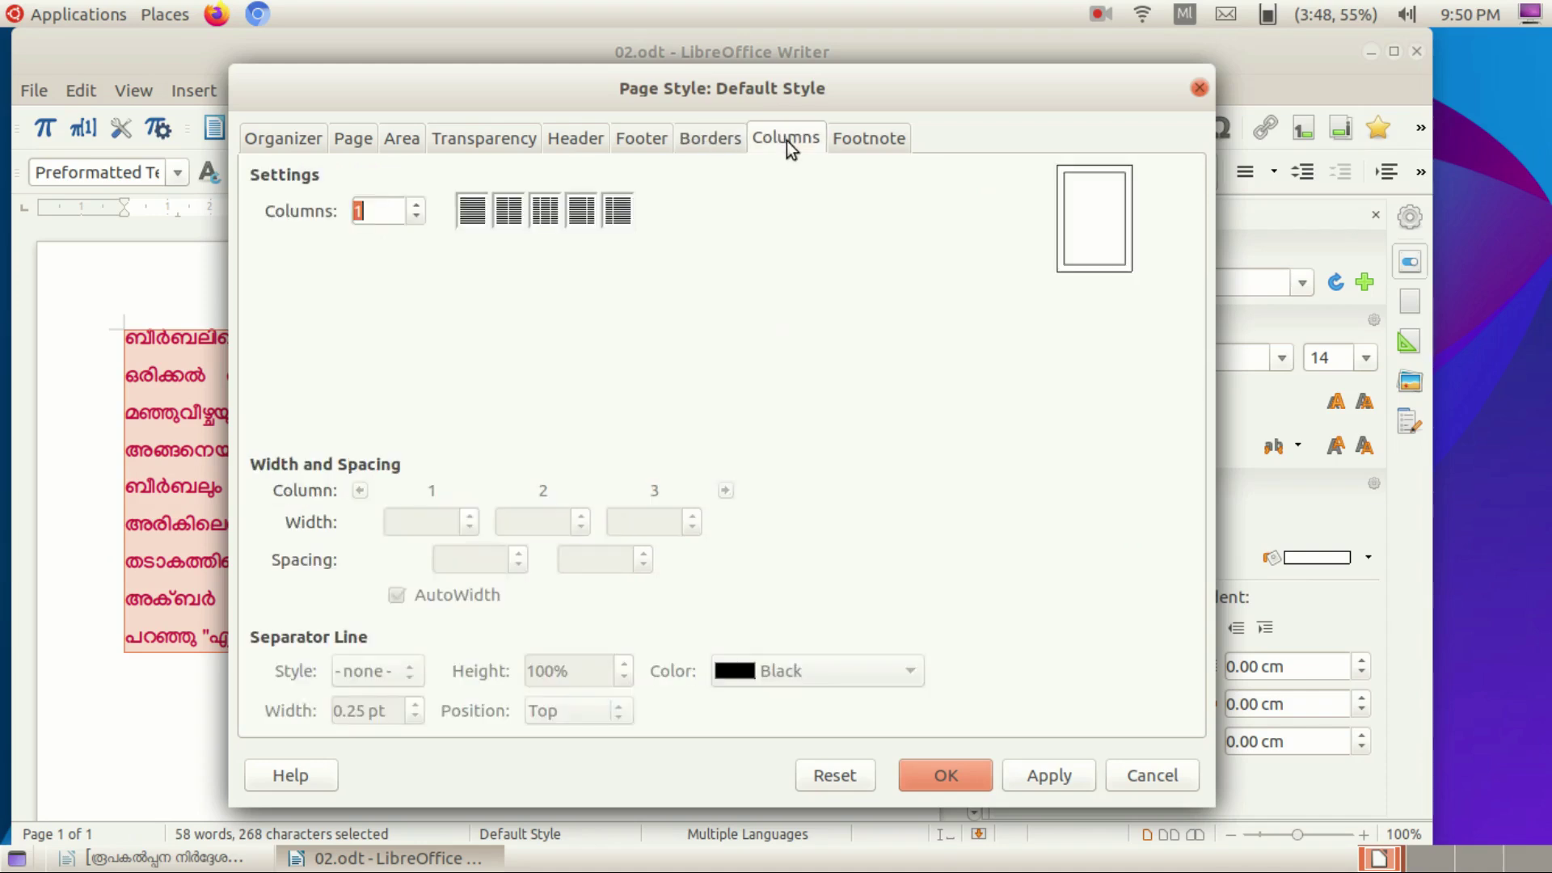
{"action": "left_click", "coordinate": [510, 221]}
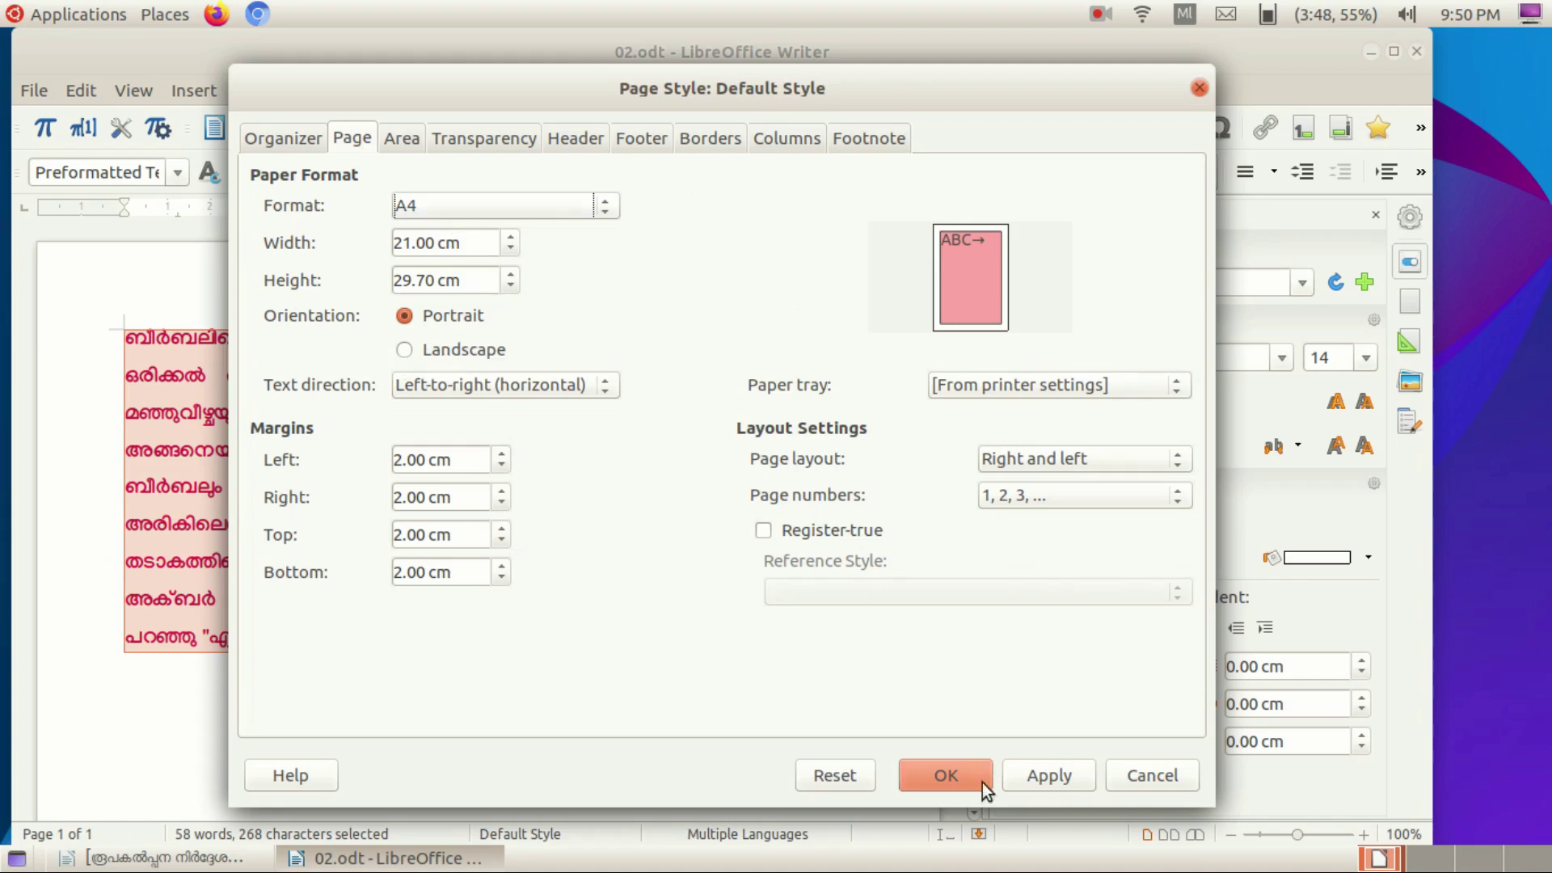
Apply the page style settings and click into the story to deselect the text.
{"action": "left_click", "coordinate": [946, 776]}
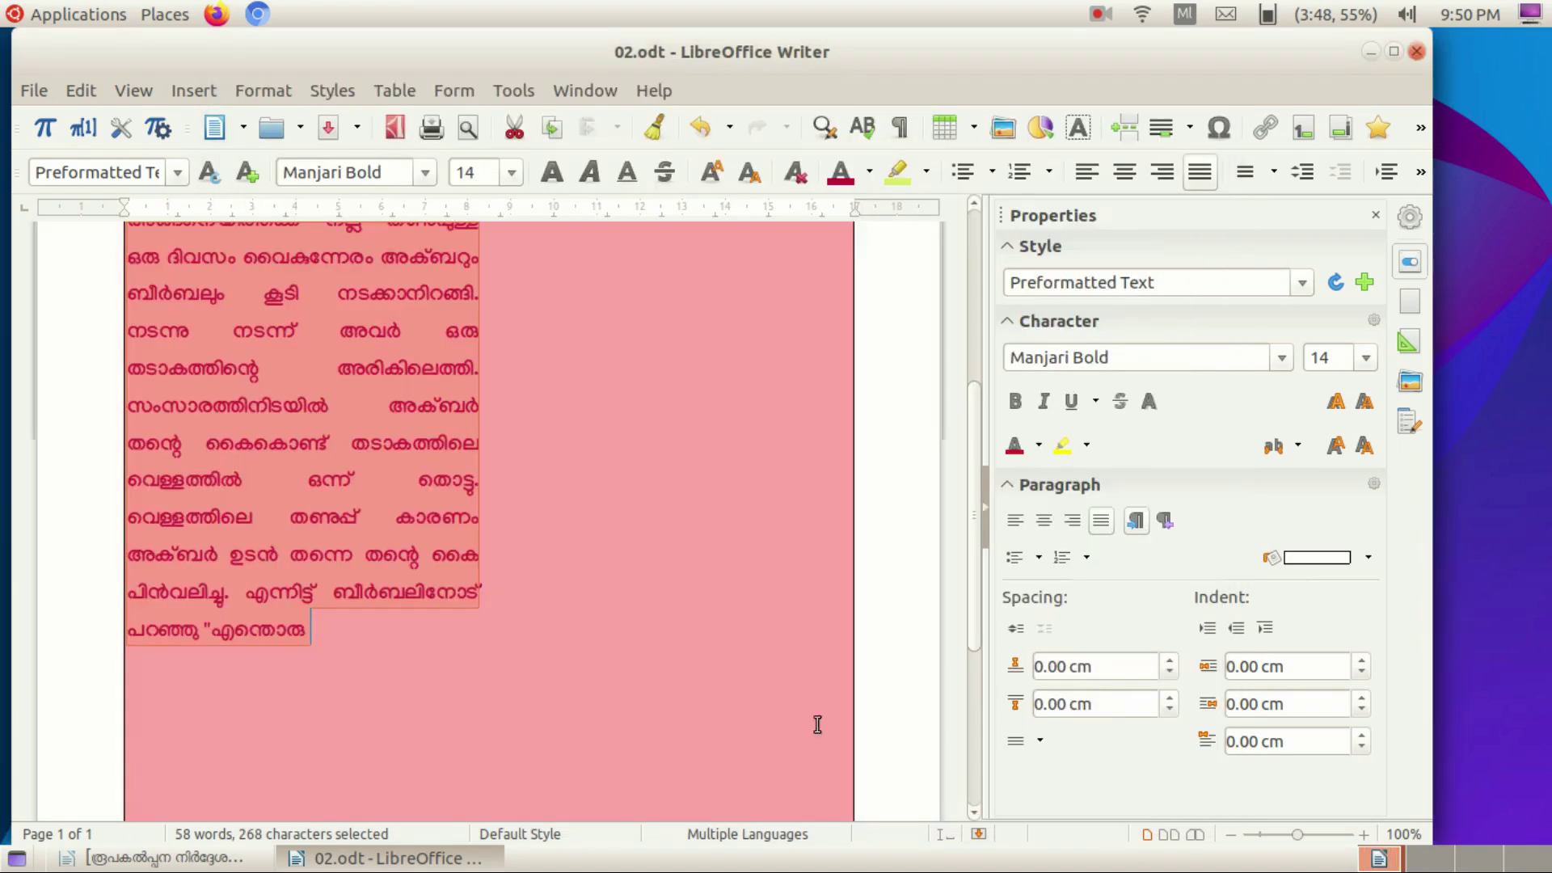
{"action": "scroll", "coordinate": [584, 526], "scroll_direction": "up", "scroll_amount": 5}
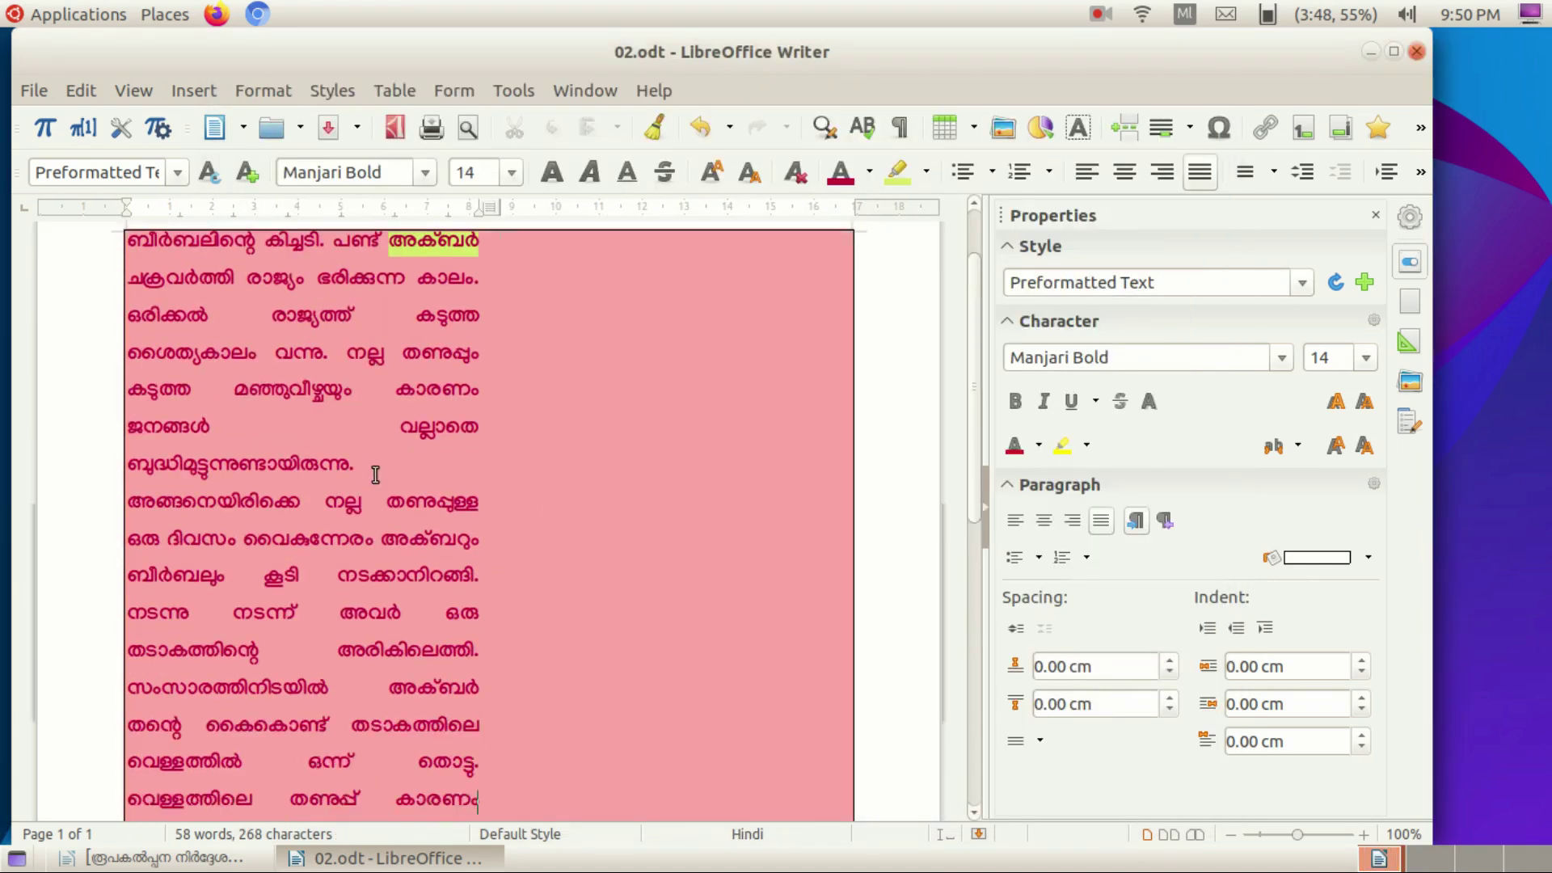
{"action": "scroll", "coordinate": [333, 450], "scroll_direction": "down", "scroll_amount": 2}
{"action": "left_click", "coordinate": [333, 450]}
{"action": "scroll", "coordinate": [334, 450], "scroll_direction": "down", "scroll_amount": 3}
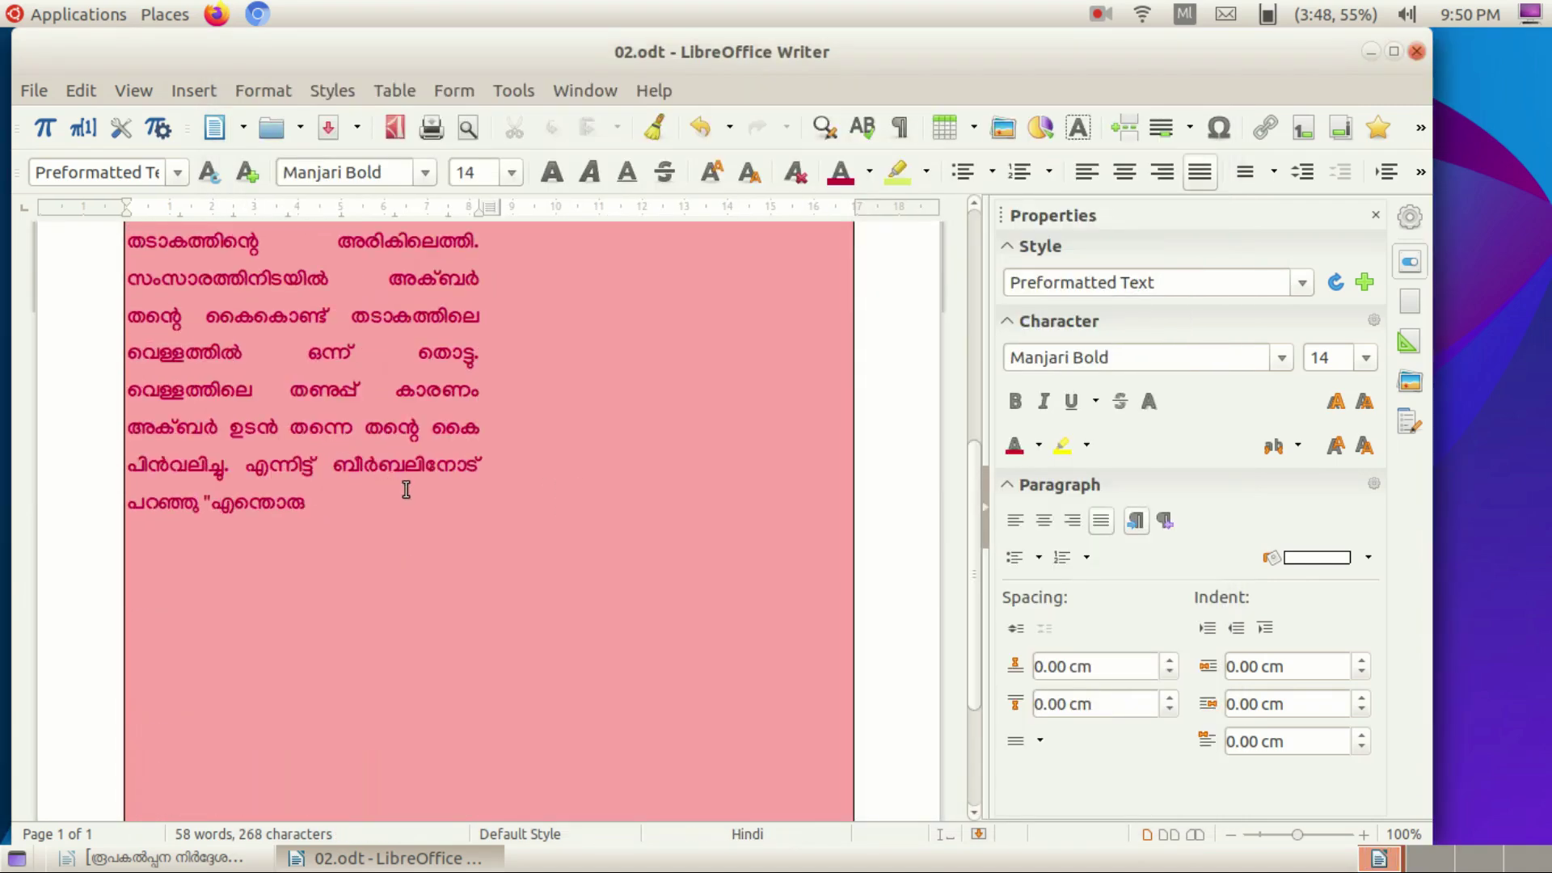
{"action": "scroll", "coordinate": [405, 487], "scroll_direction": "up", "scroll_amount": 4}
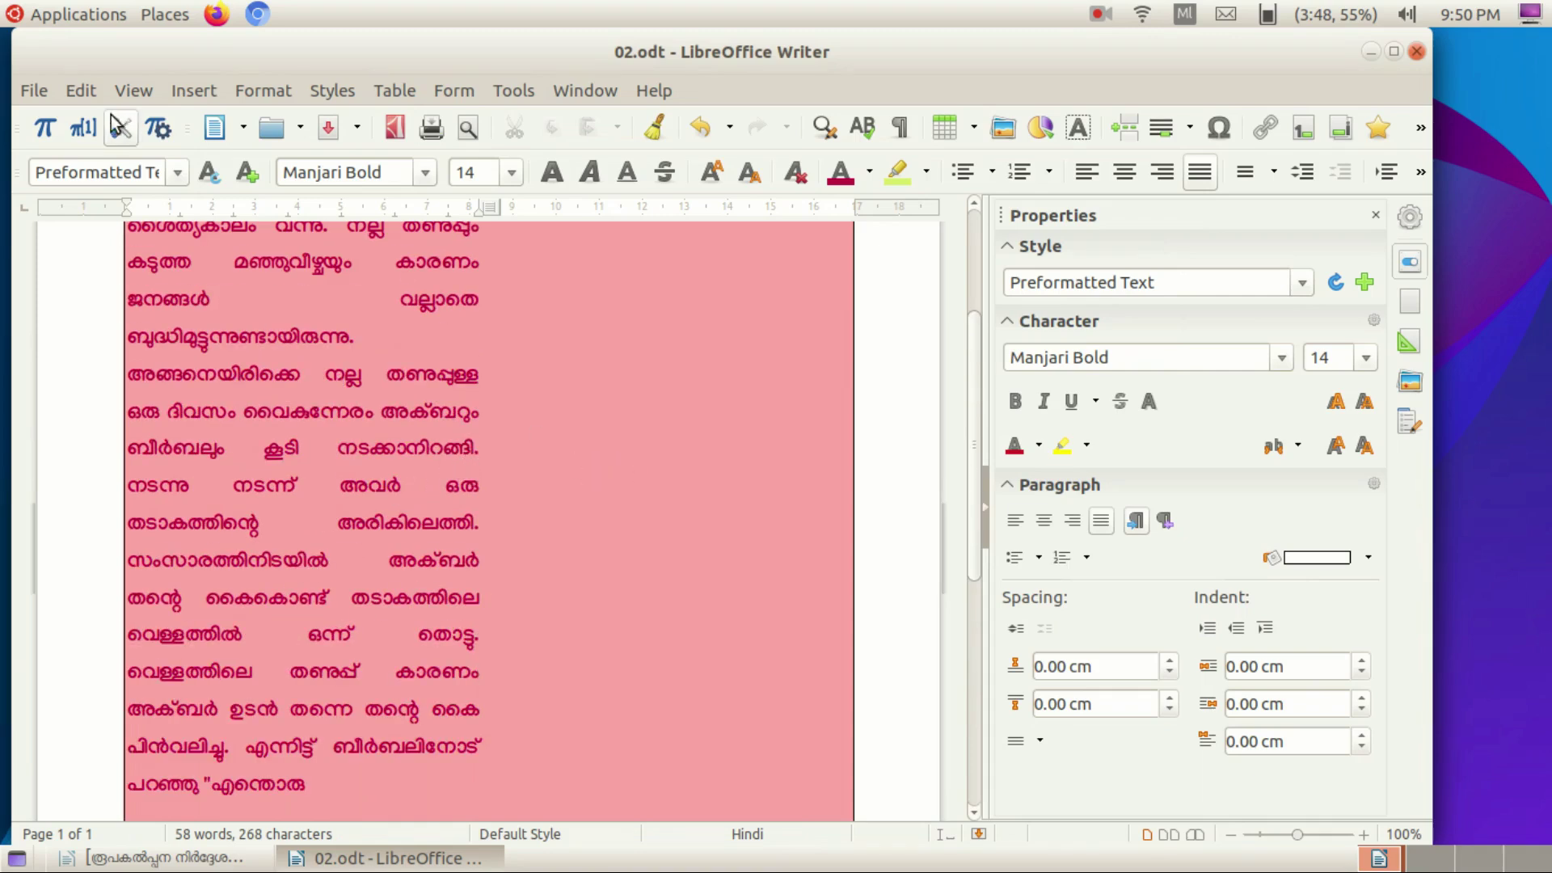
Save the document to the Desktop with Save As, editing the name to '02ന'.
{"action": "left_click", "coordinate": [36, 92]}
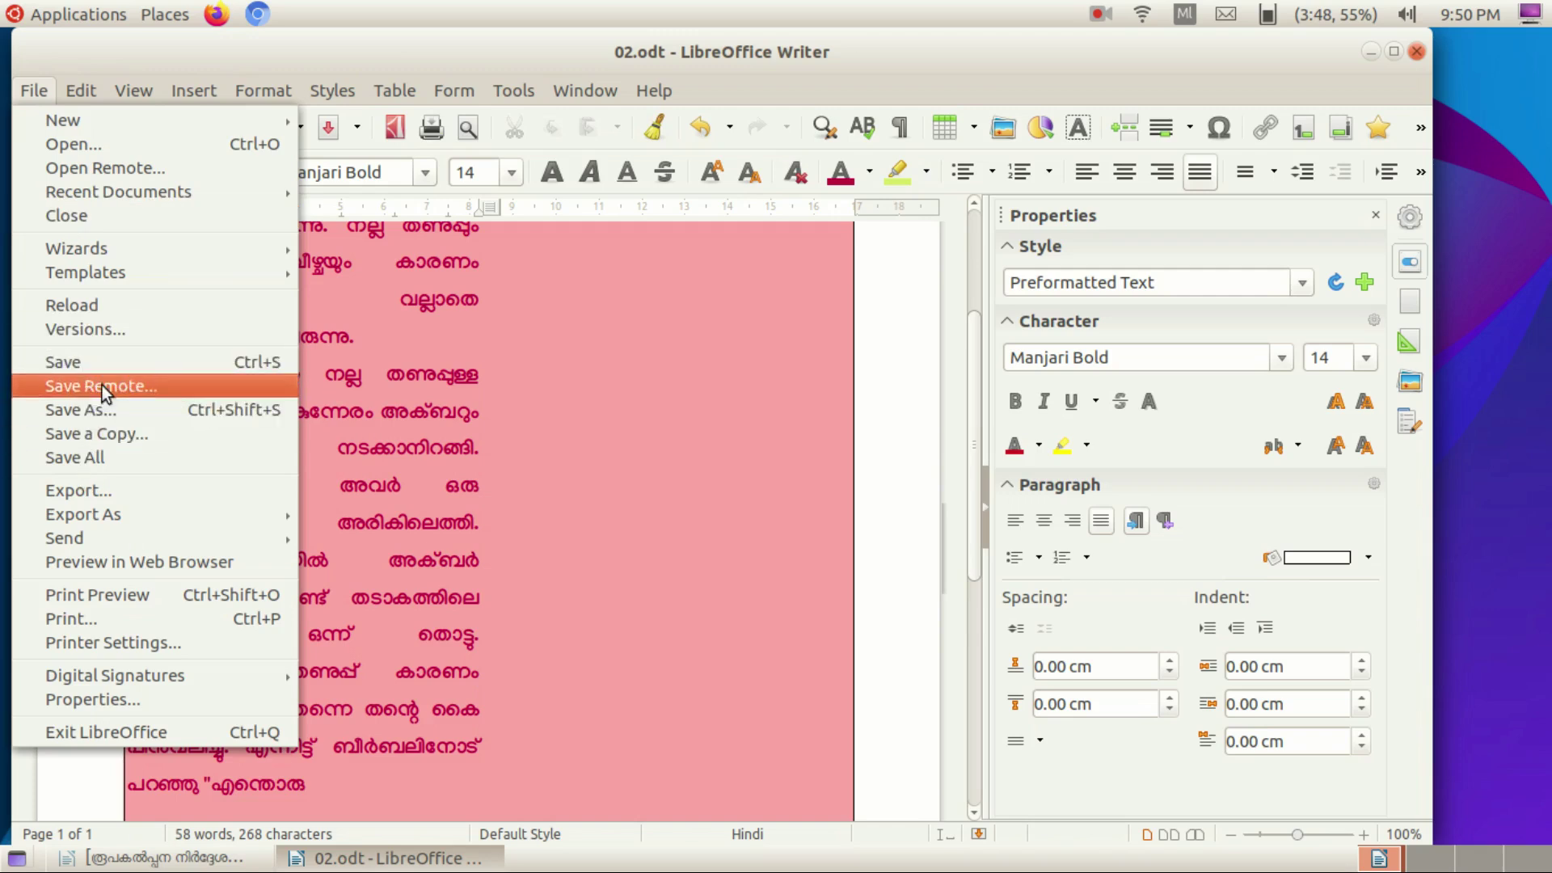
{"action": "left_click", "coordinate": [102, 406]}
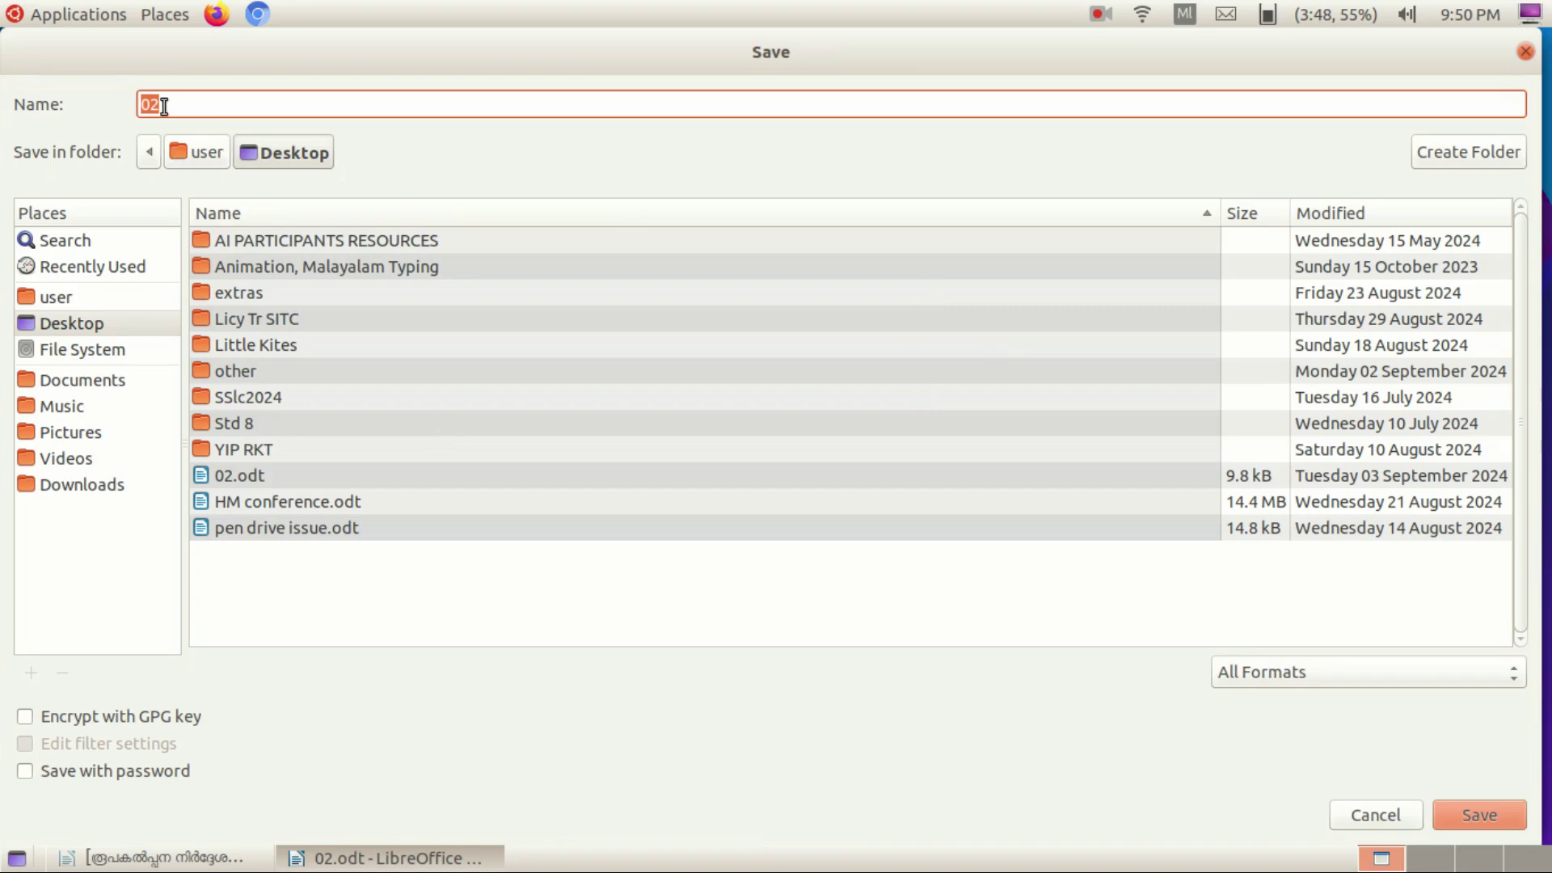
{"action": "type", "text": "02ന്"}
{"action": "left_click", "coordinate": [1480, 815]}
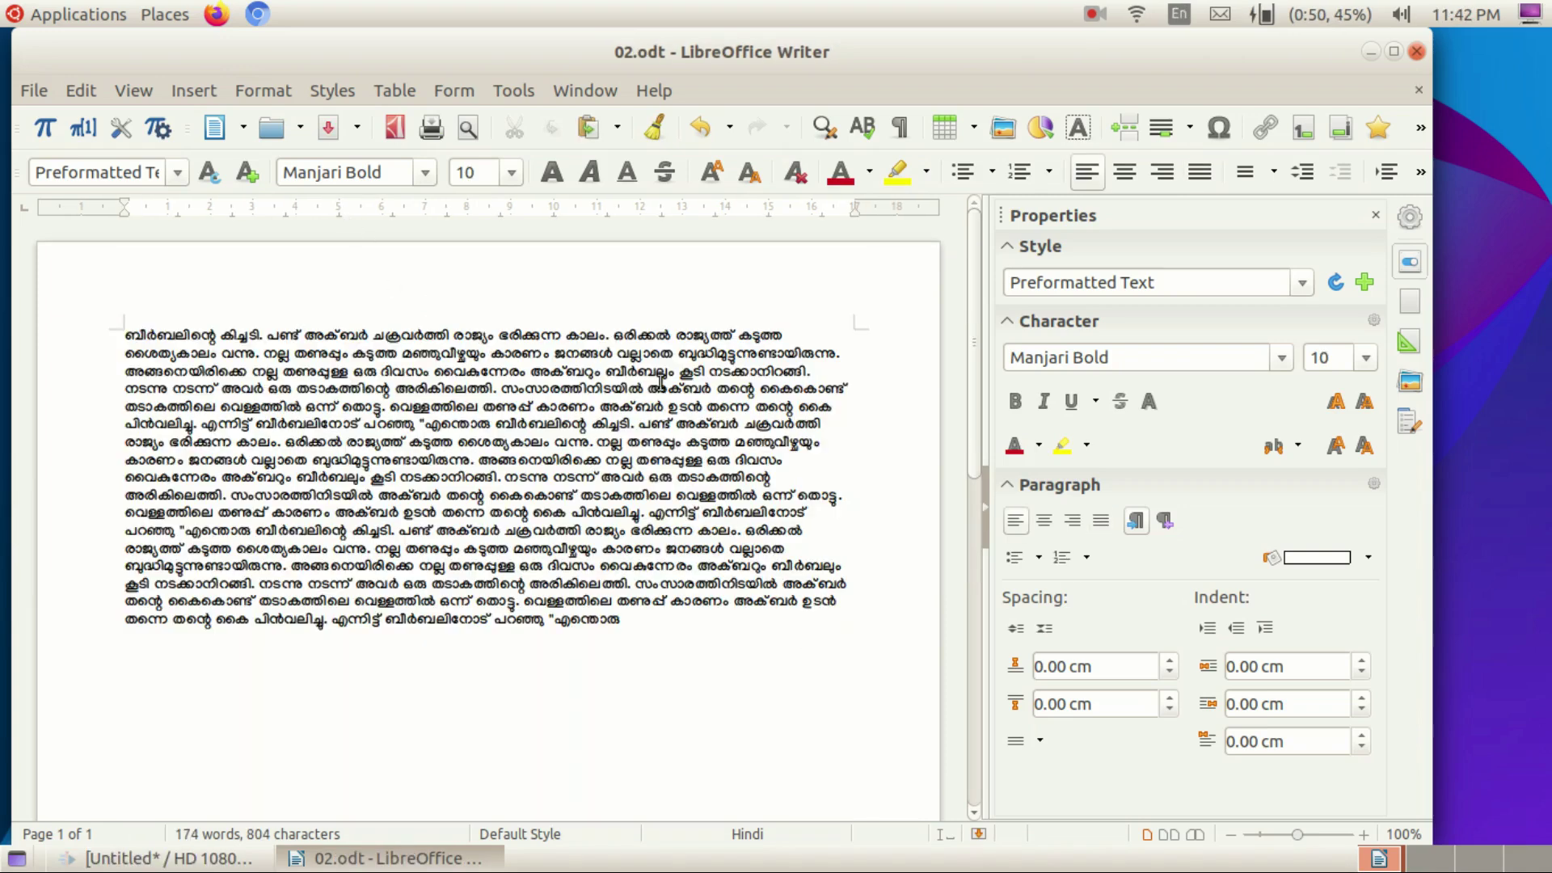
Insert the picture 2.png into the story.
{"action": "left_click", "coordinate": [195, 87]}
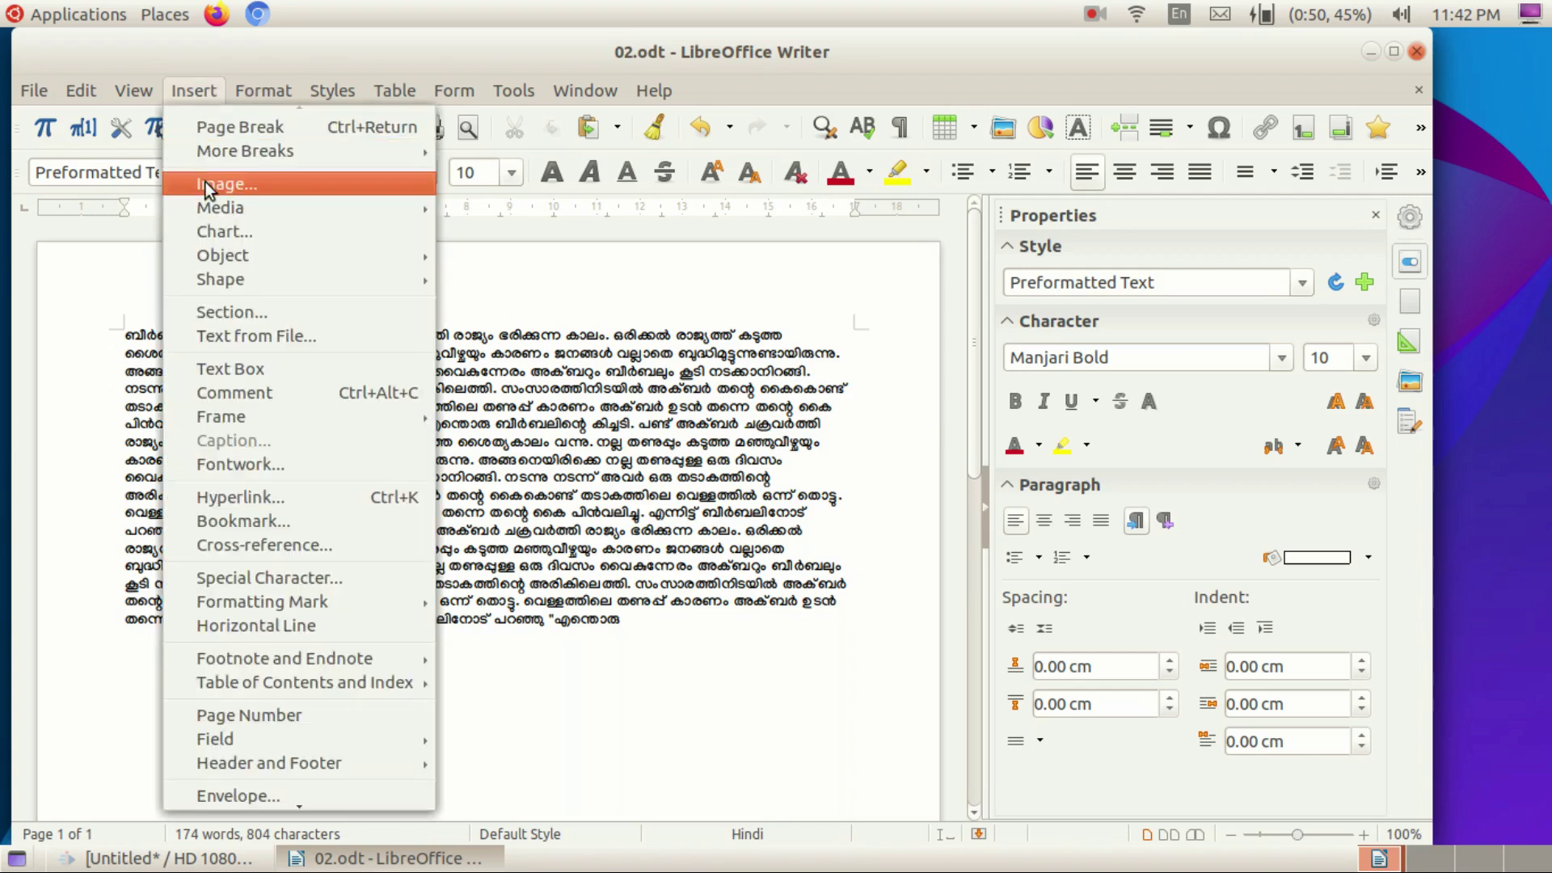
{"action": "left_click", "coordinate": [768, 337]}
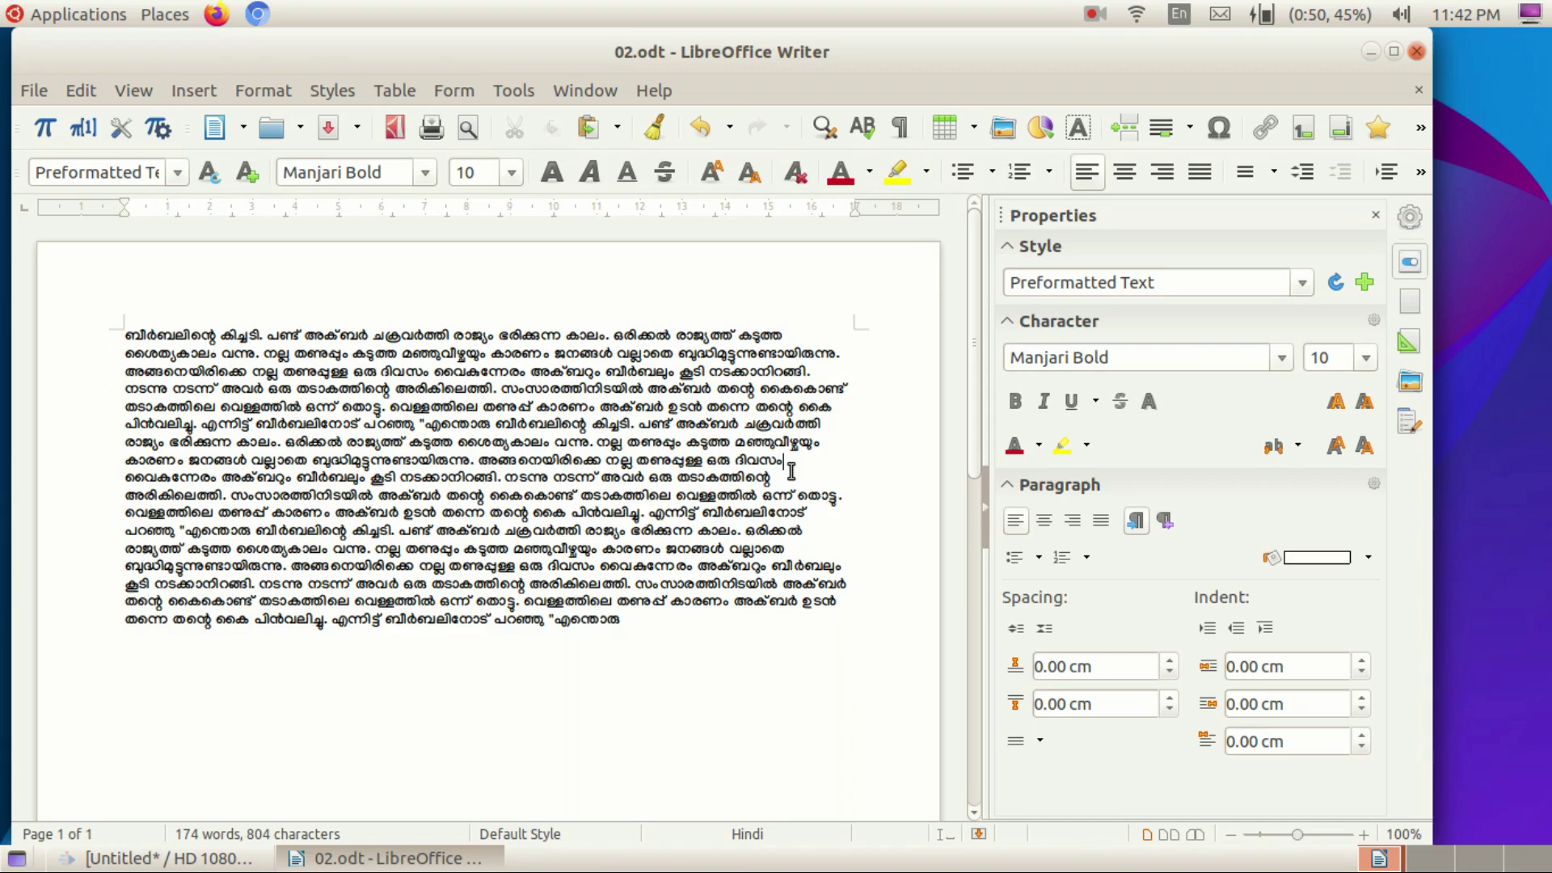
{"action": "left_click", "coordinate": [997, 133]}
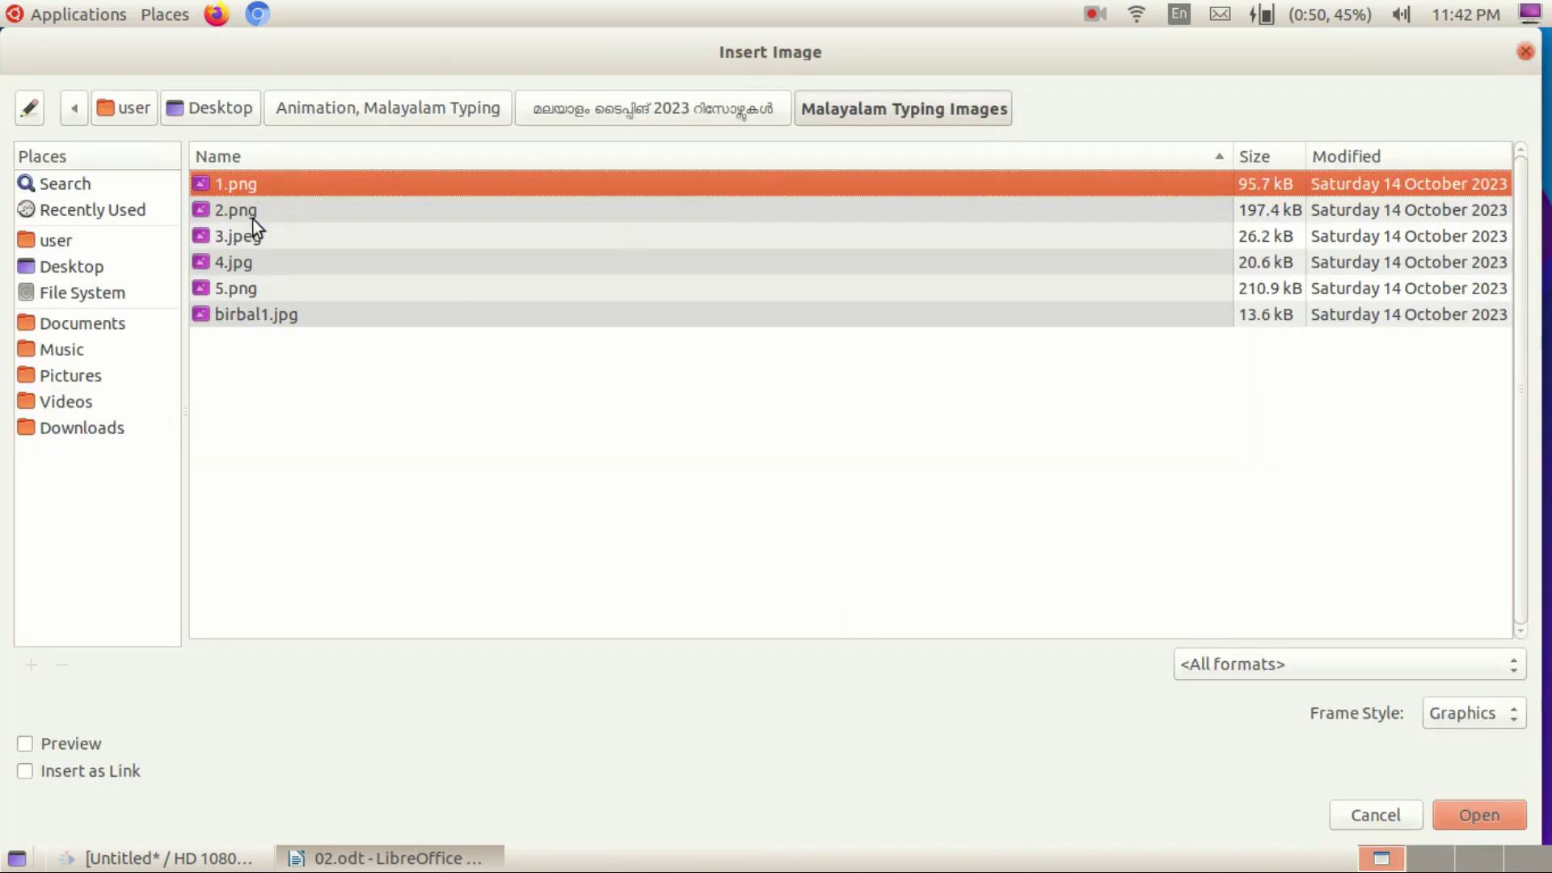
{"action": "left_click", "coordinate": [254, 213]}
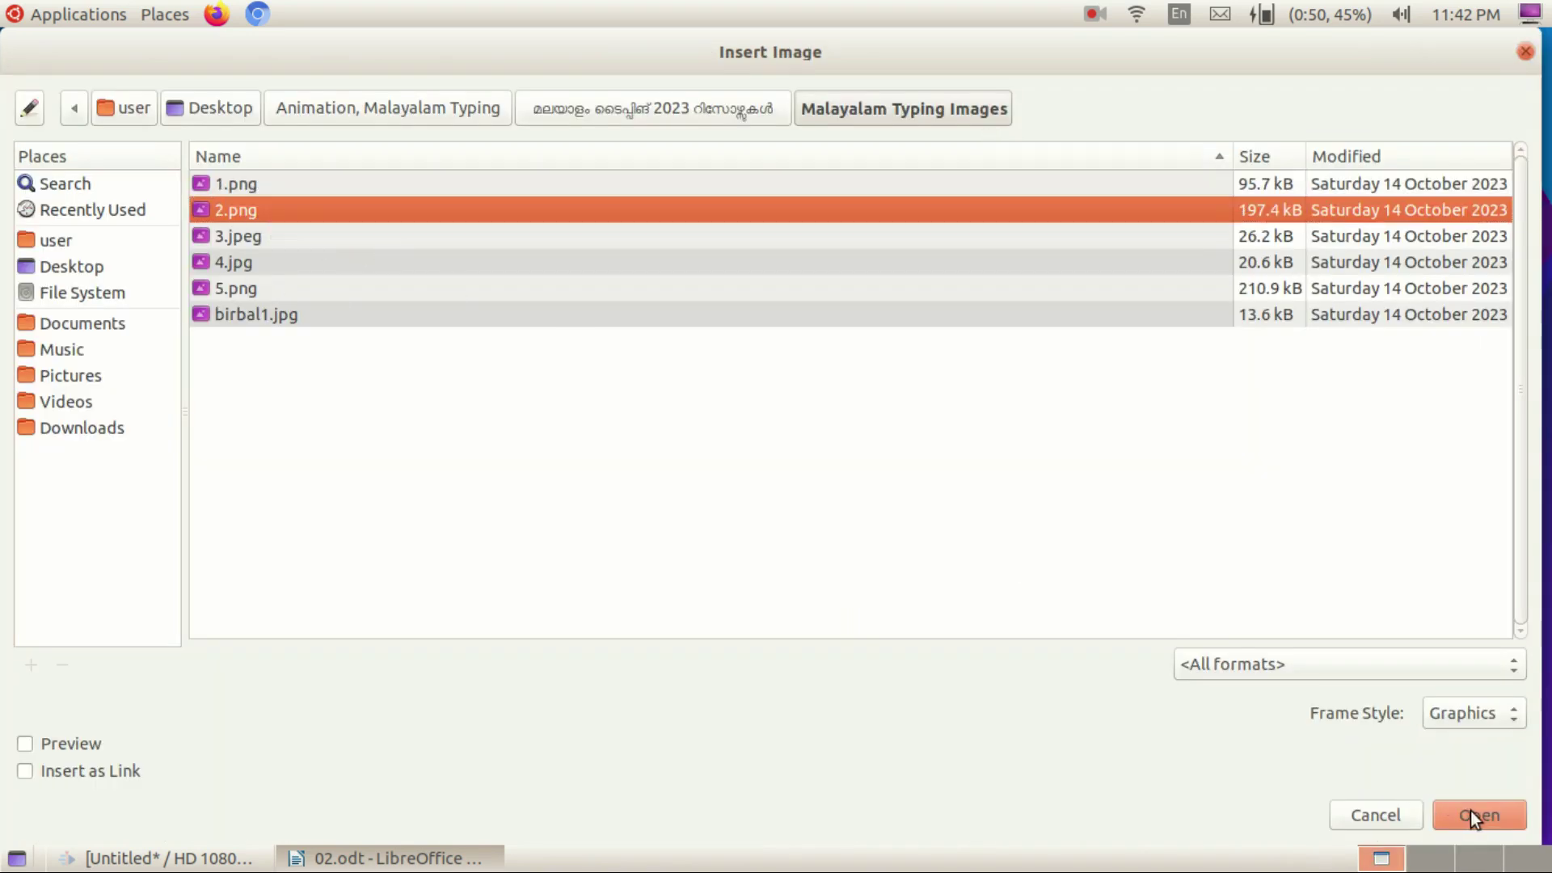
{"action": "left_click", "coordinate": [1472, 811]}
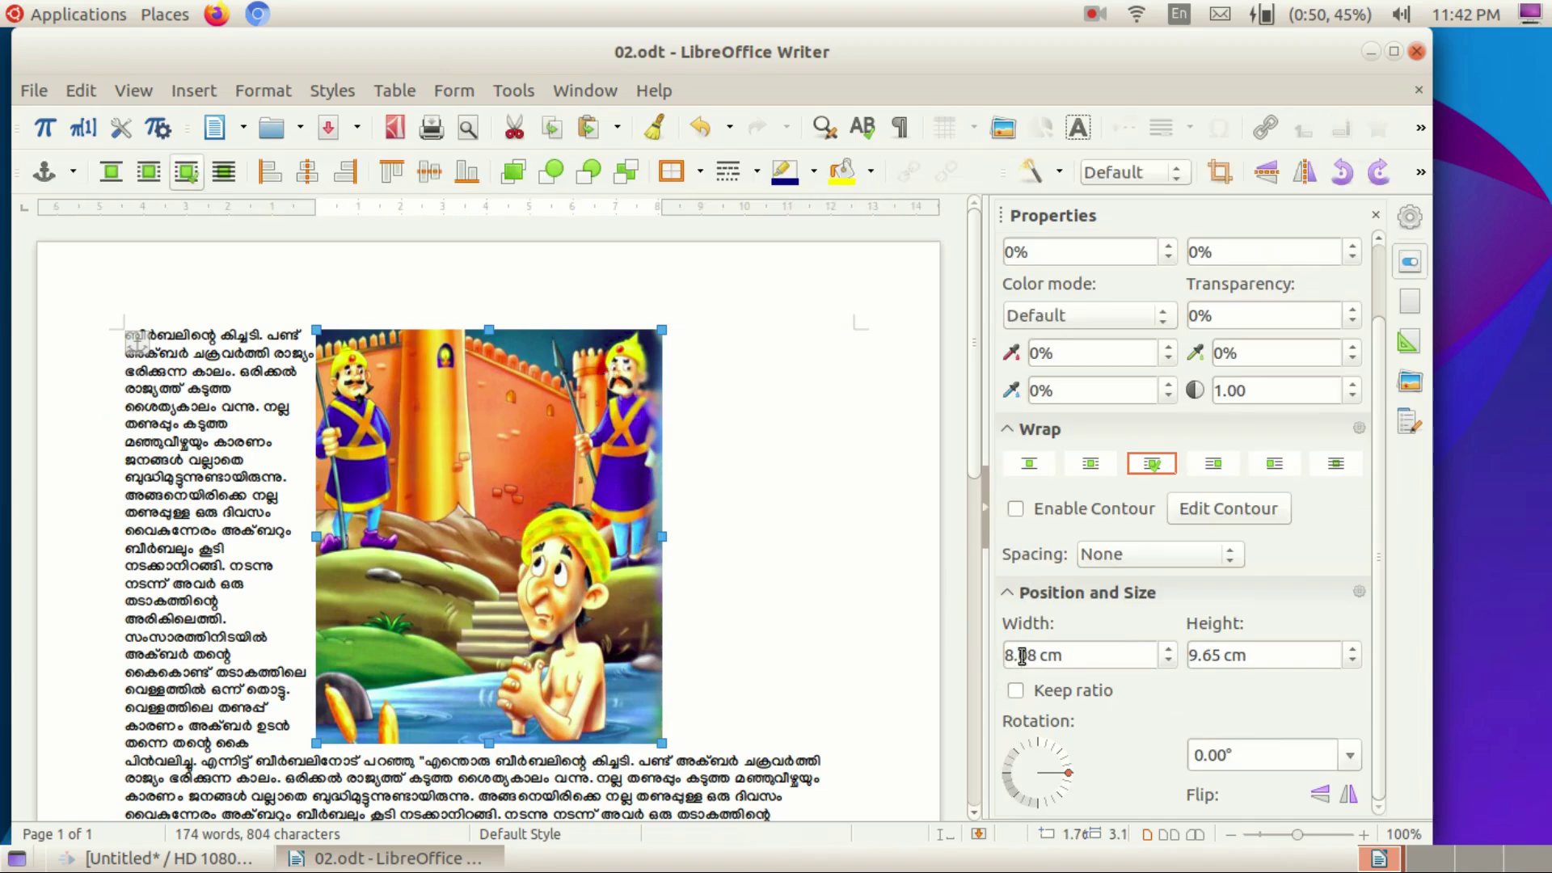
Resize the picture to 7.80 cm wide by 8.90 cm tall and rotate it 1.90°.
{"action": "left_click", "coordinate": [1168, 650]}
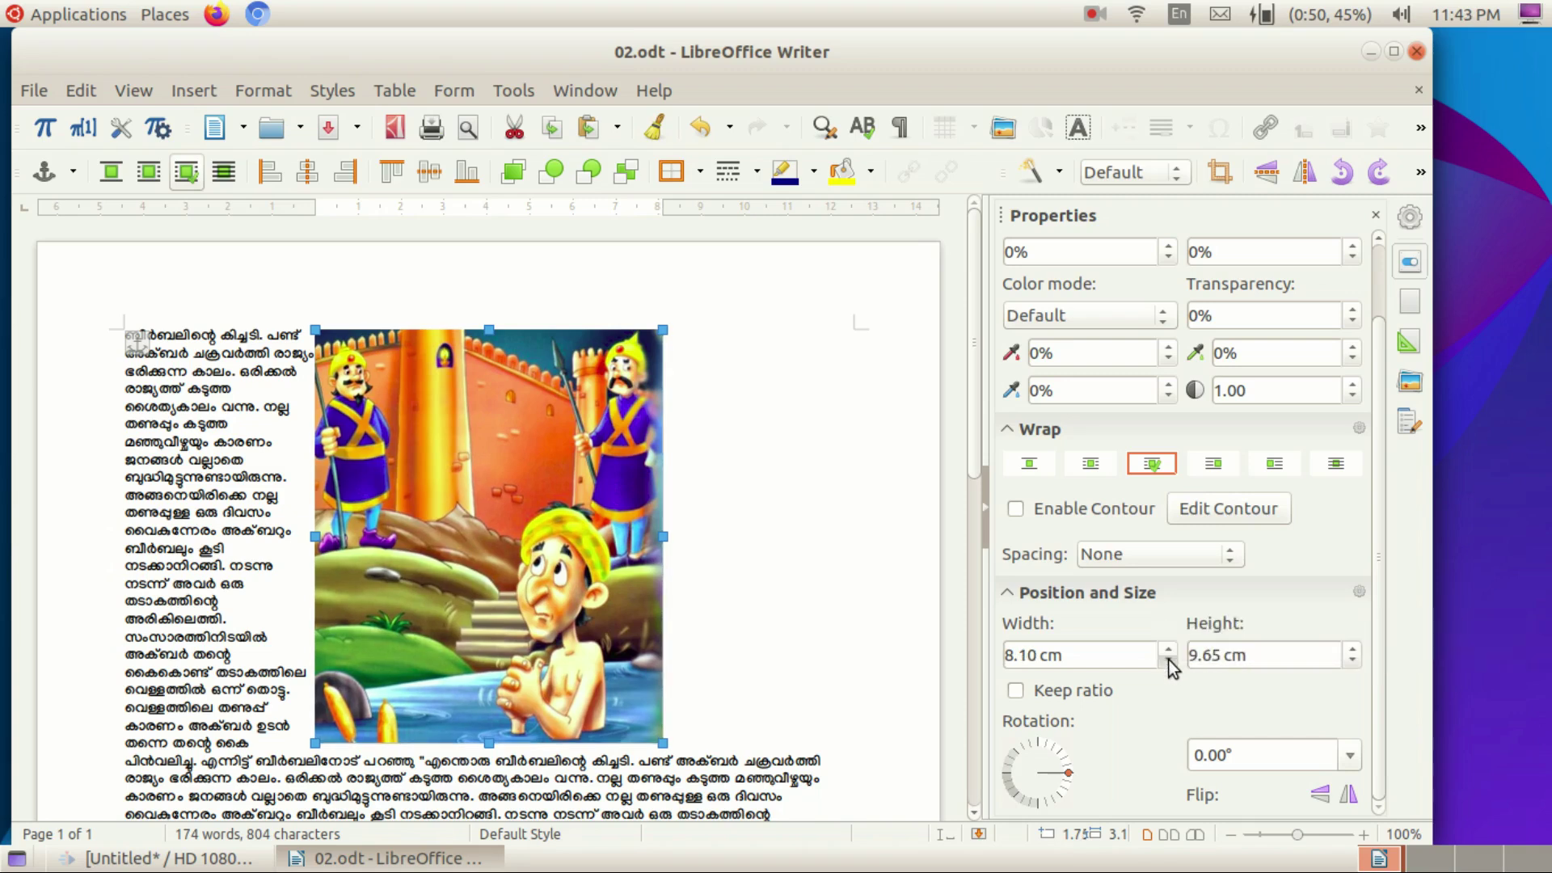
{"action": "left_click", "coordinate": [1167, 659]}
{"action": "left_click", "coordinate": [1167, 659]}
{"action": "left_click", "coordinate": [1167, 660]}
{"action": "left_click", "coordinate": [1168, 659]}
{"action": "left_click", "coordinate": [1167, 659]}
{"action": "left_click", "coordinate": [1357, 658]}
{"action": "left_click", "coordinate": [1356, 658]}
{"action": "left_click", "coordinate": [1357, 658]}
{"action": "left_click", "coordinate": [1357, 658]}
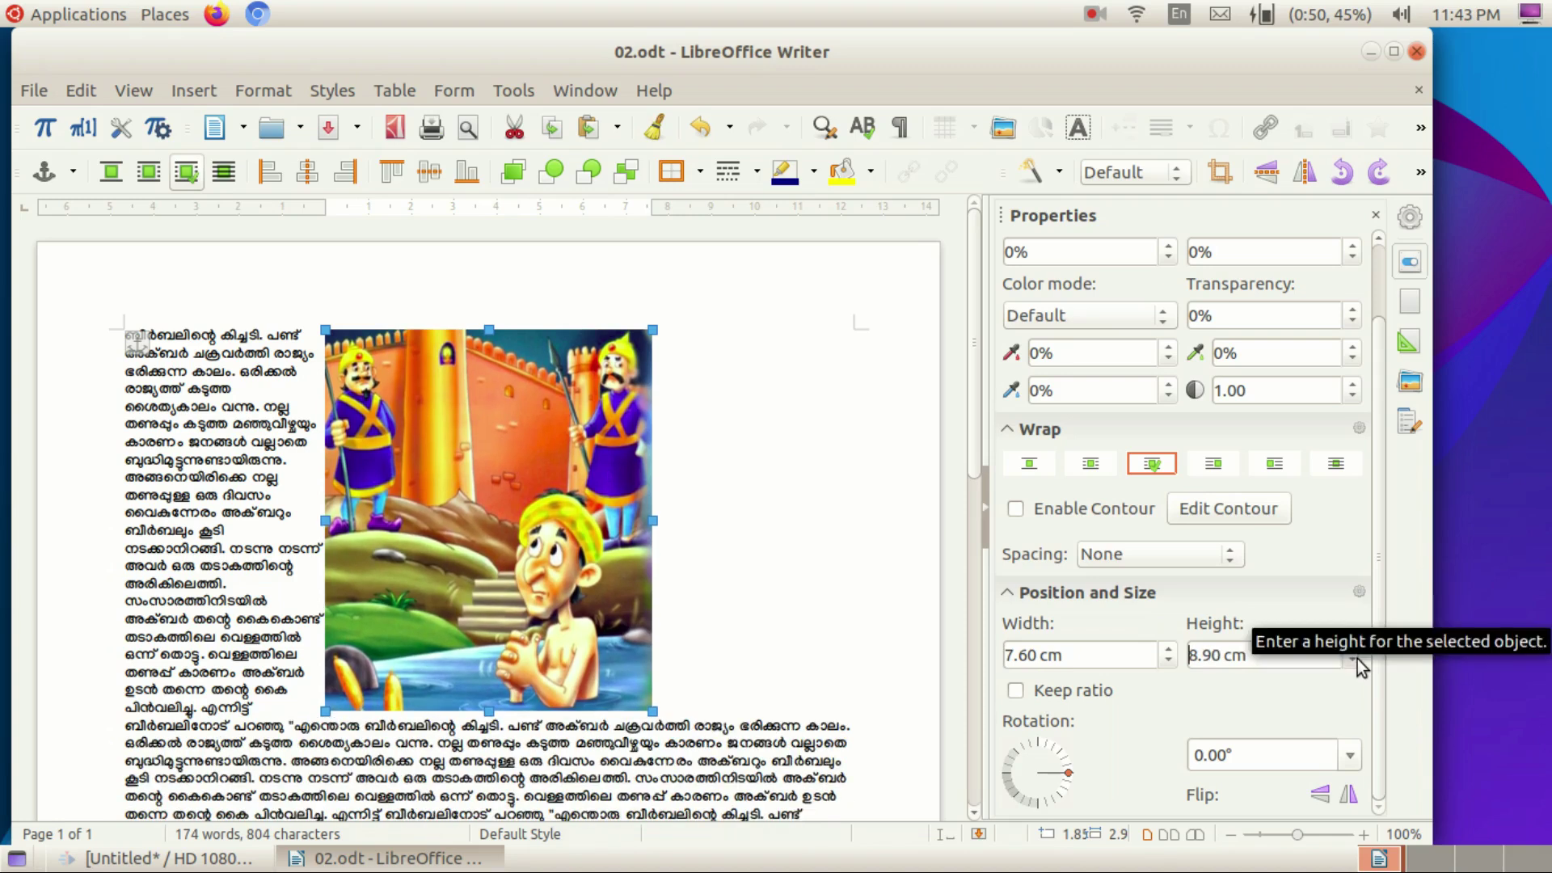
{"action": "left_click", "coordinate": [1167, 654]}
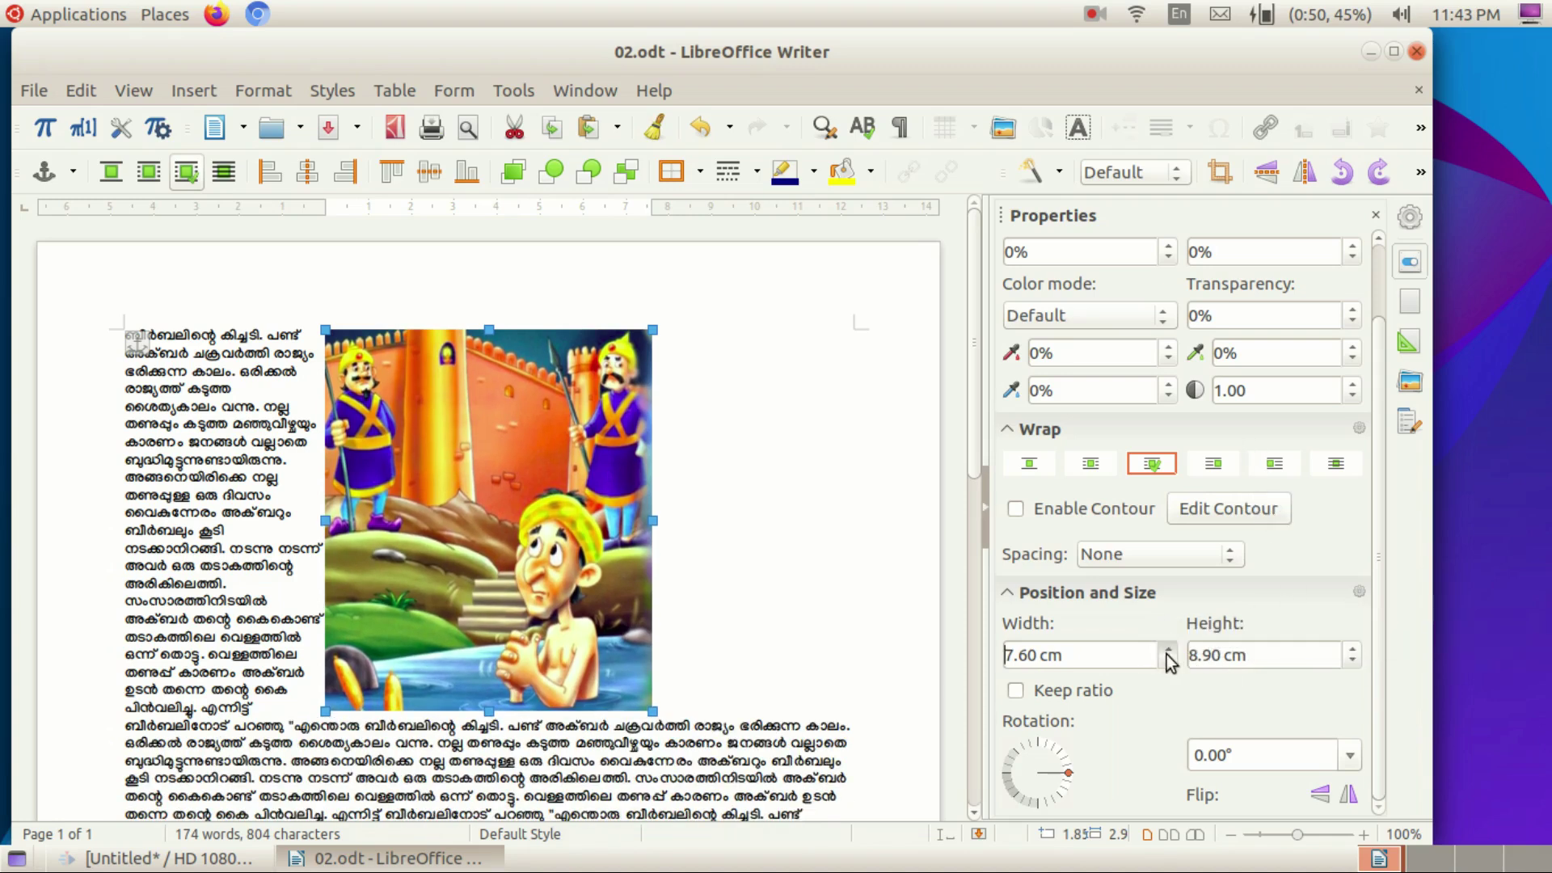
{"action": "left_click", "coordinate": [1167, 653]}
{"action": "left_click", "coordinate": [1167, 653]}
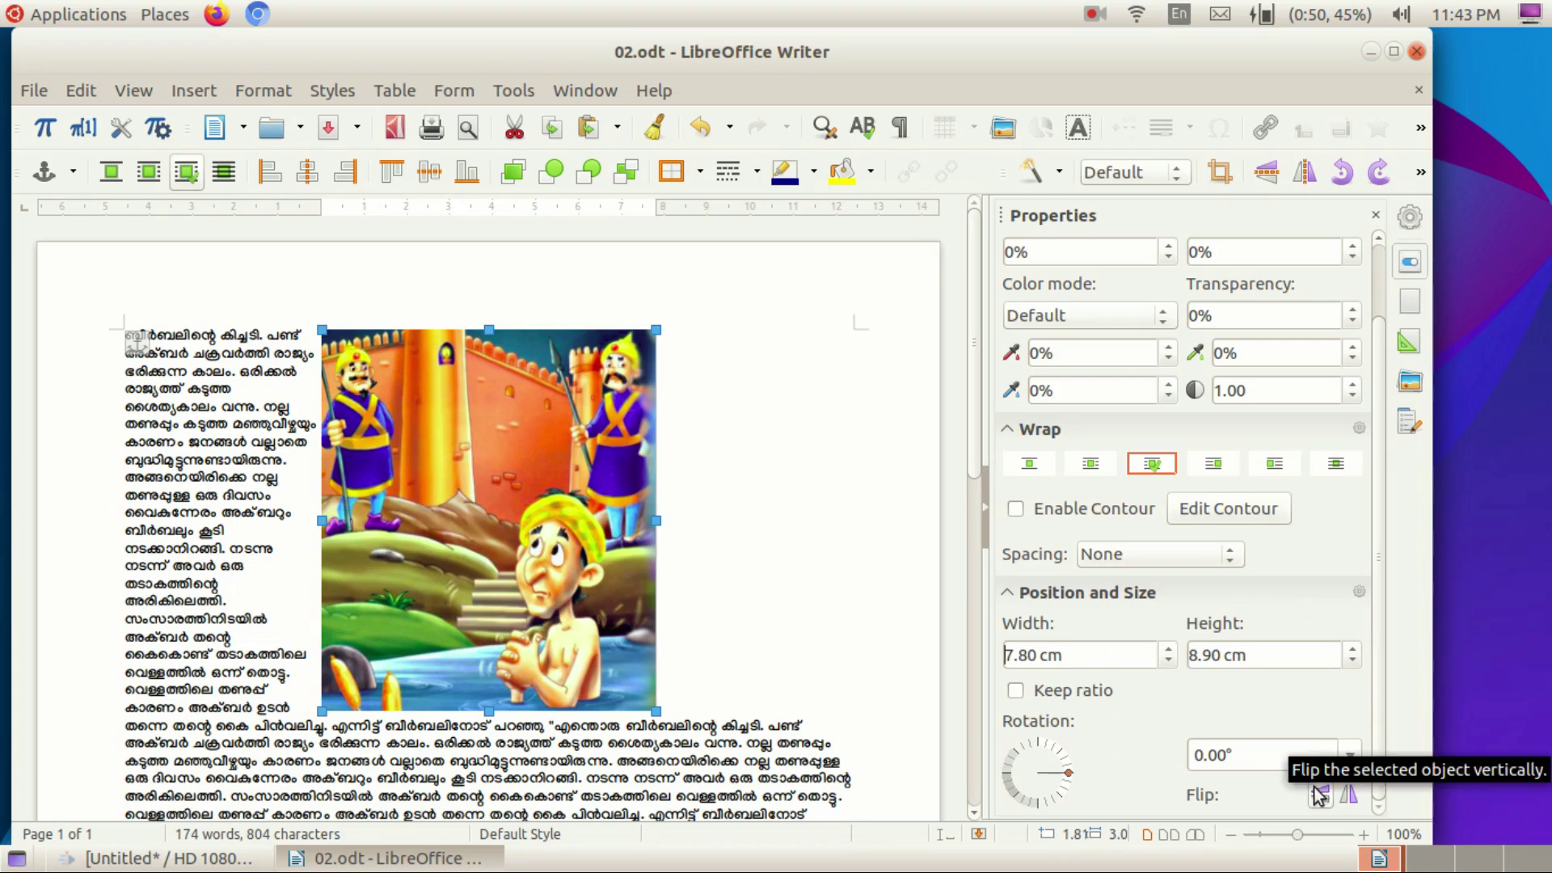
{"action": "left_click_drag", "start_coordinate": [1070, 774], "coordinate": [1069, 772]}
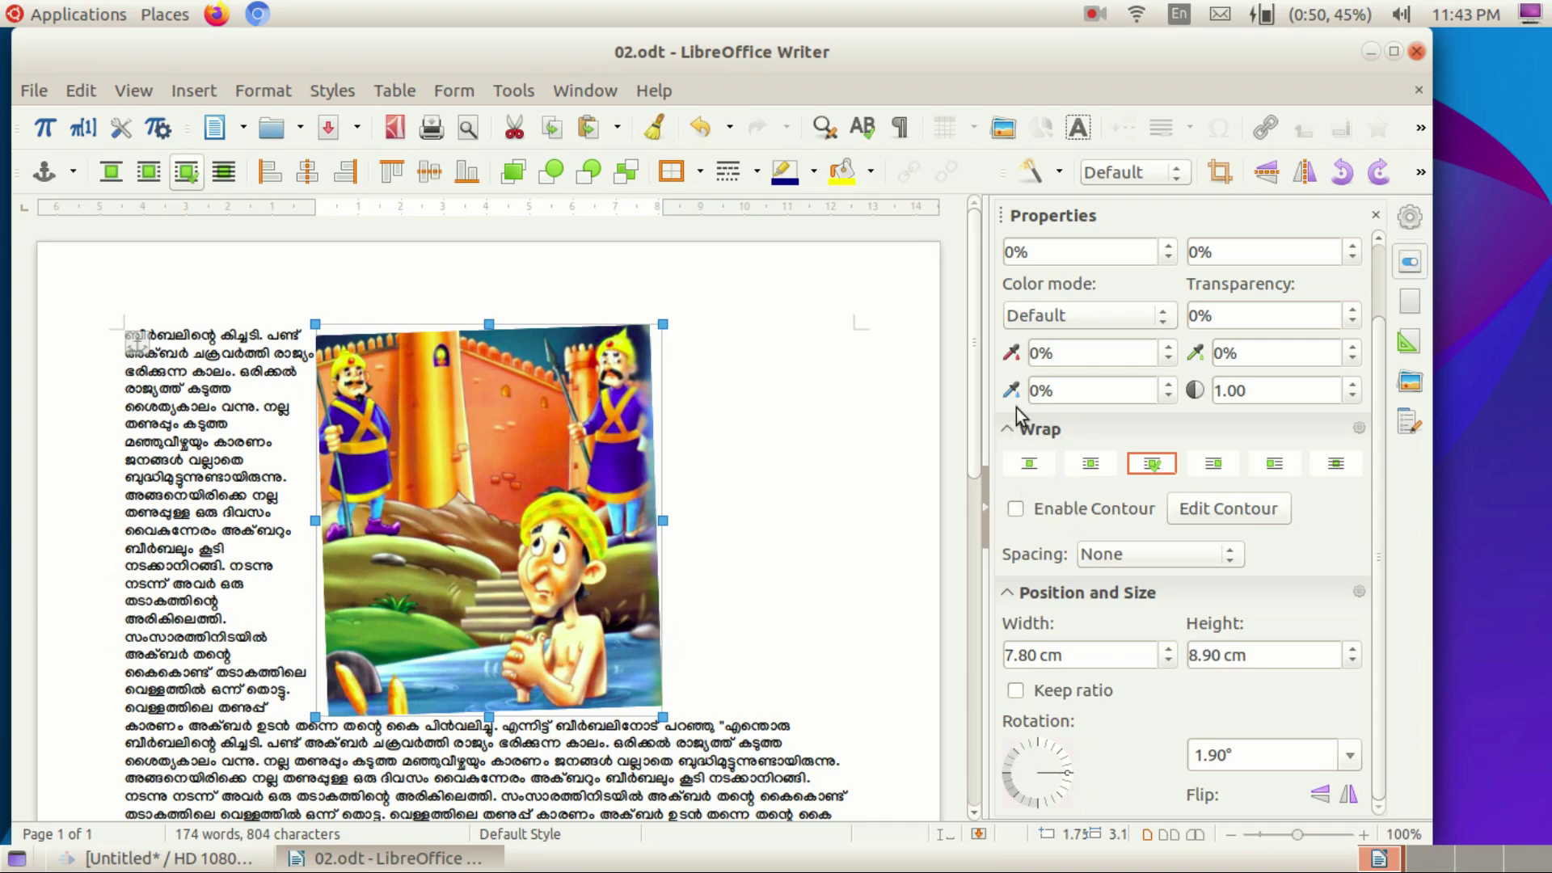
Try None, Parallel, Optimal, Before, After and Through wrapping, settling on Parallel.
{"action": "left_click", "coordinate": [1034, 469]}
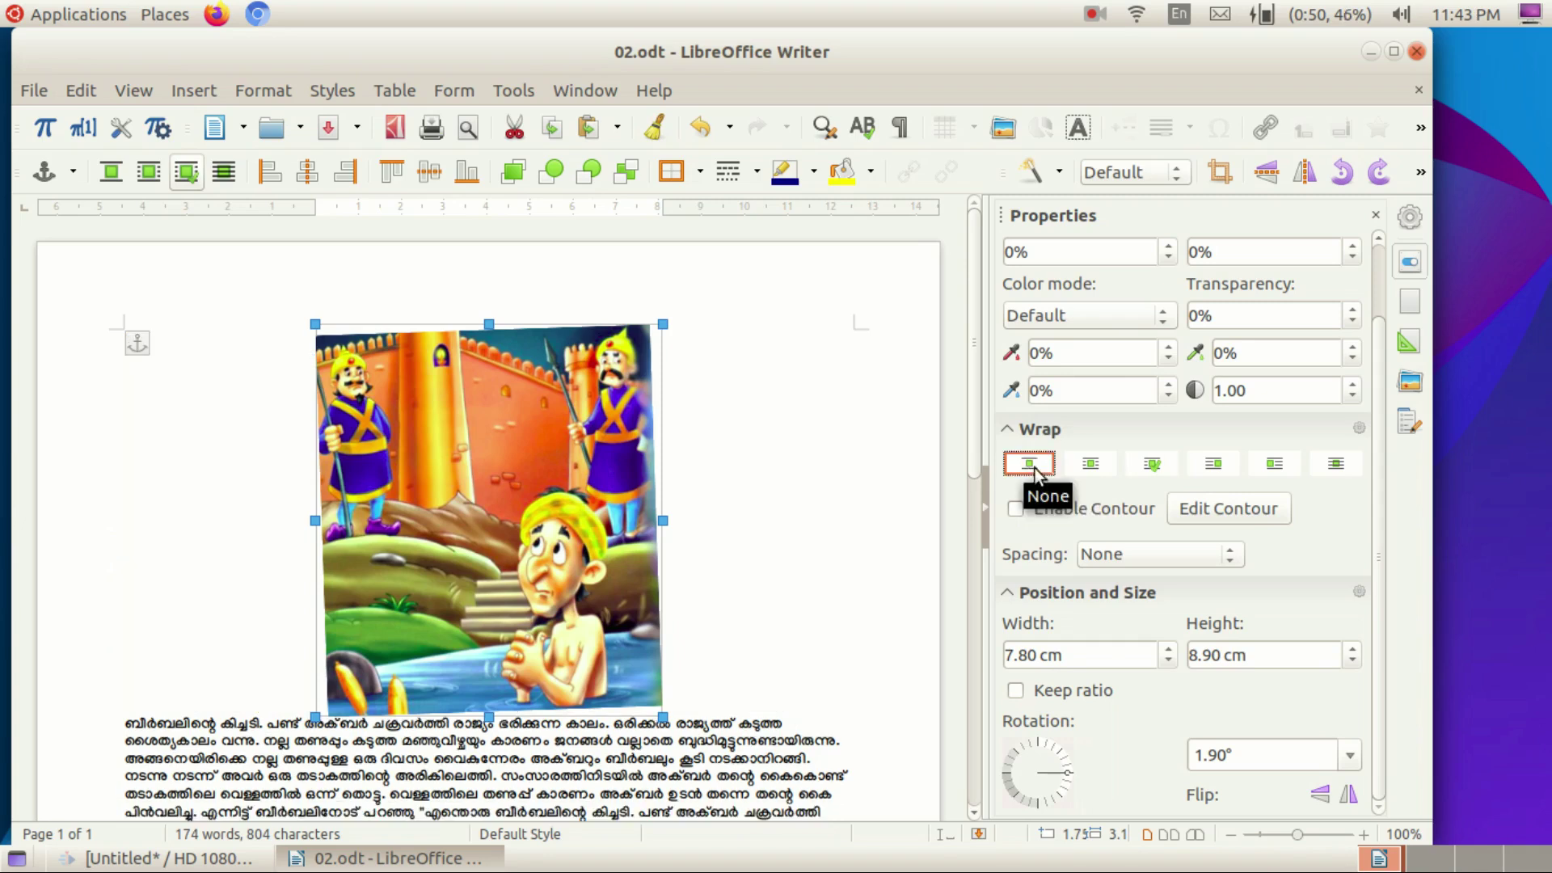
{"action": "left_click", "coordinate": [1093, 466]}
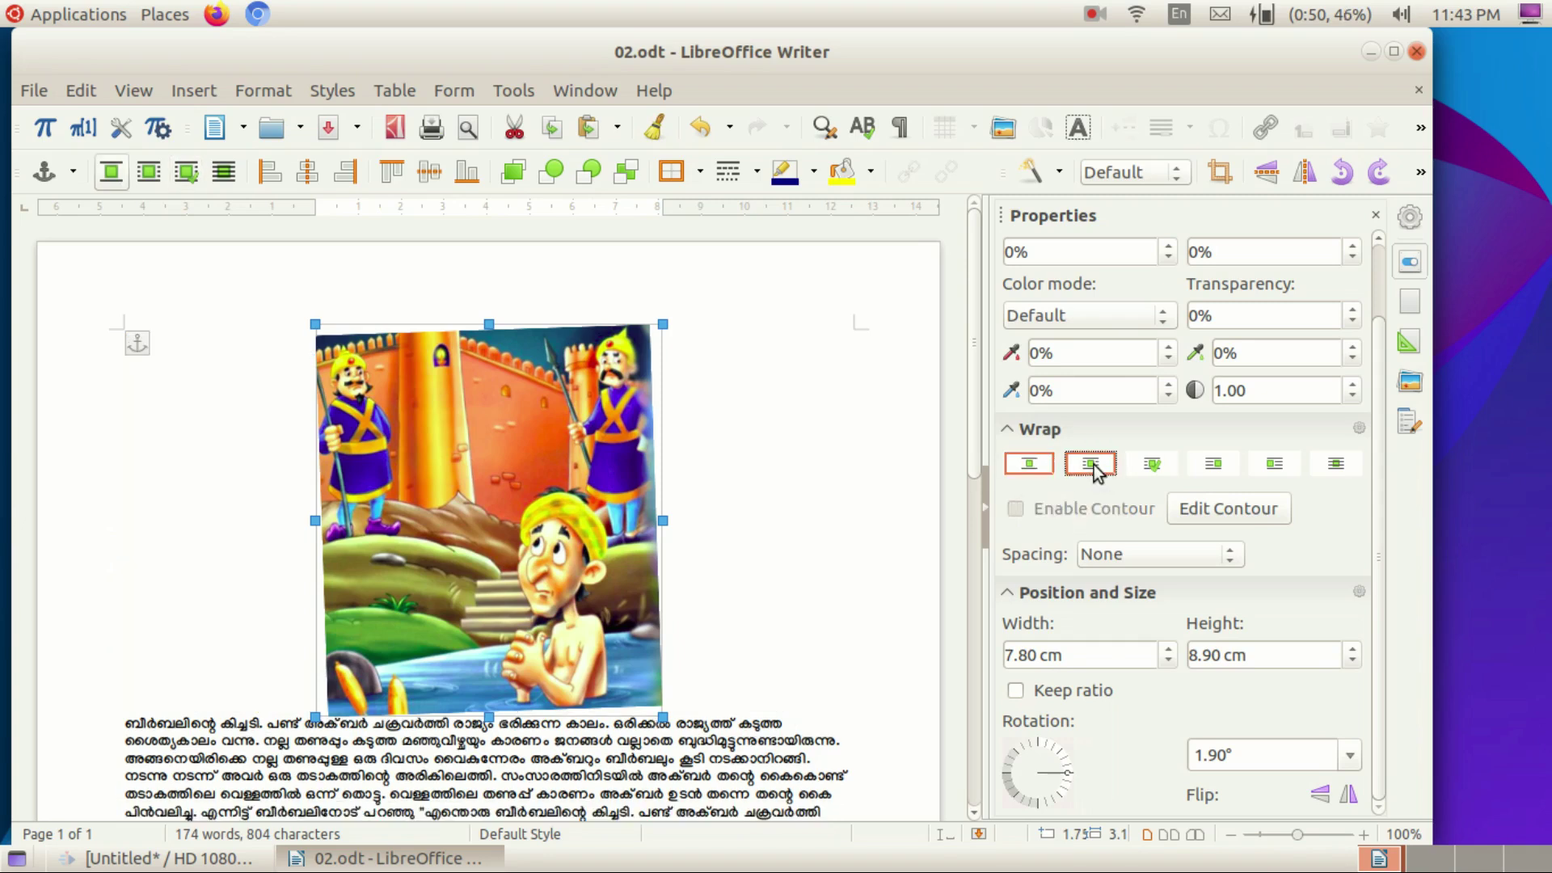
{"action": "left_click", "coordinate": [1155, 467]}
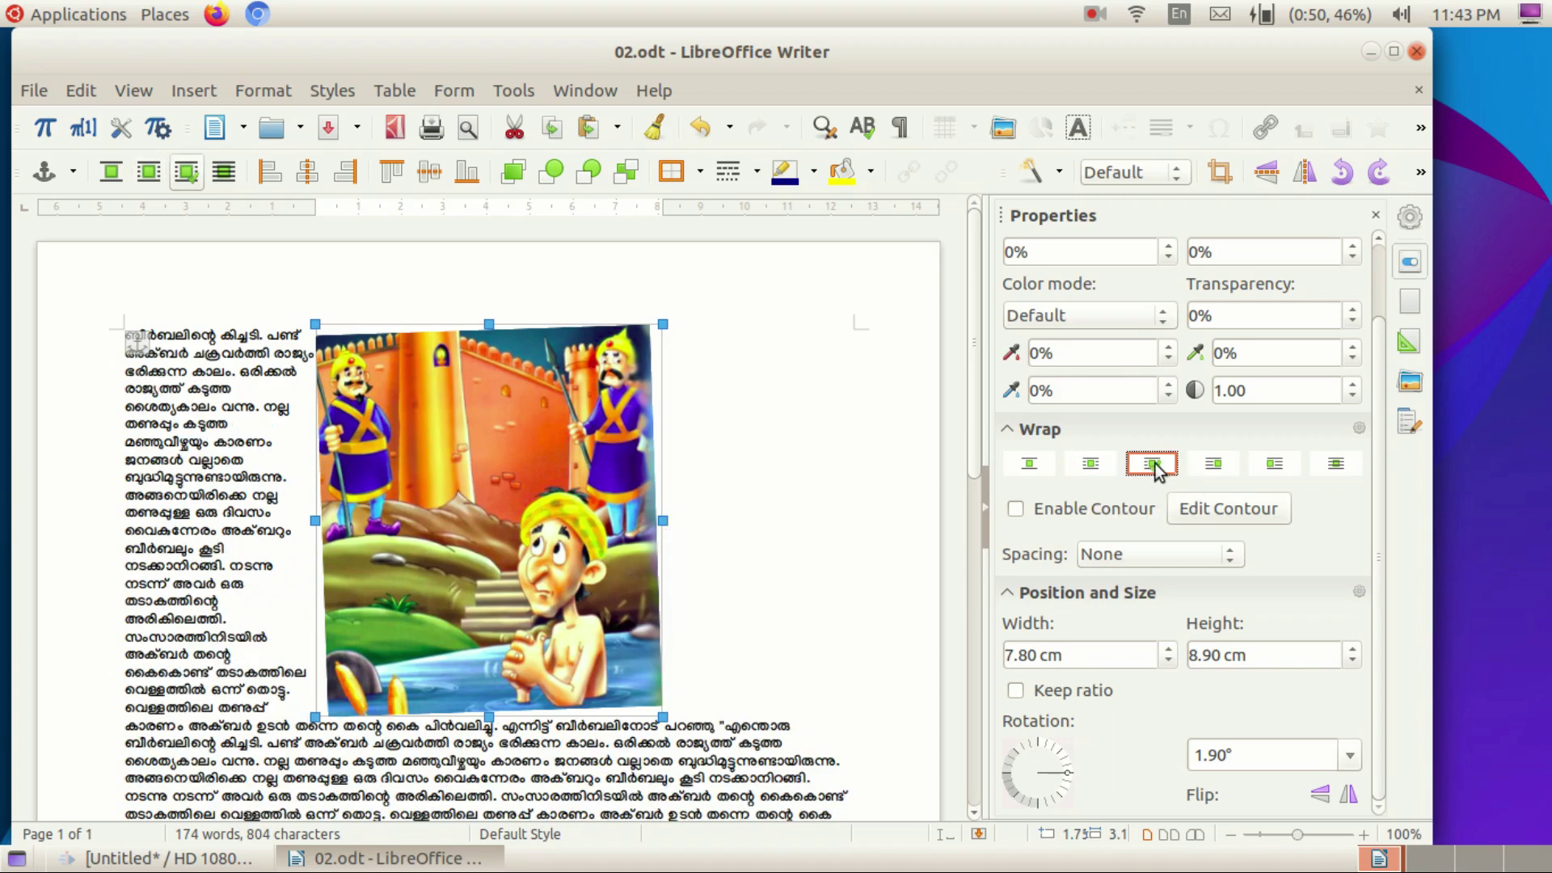
{"action": "left_click", "coordinate": [1215, 466]}
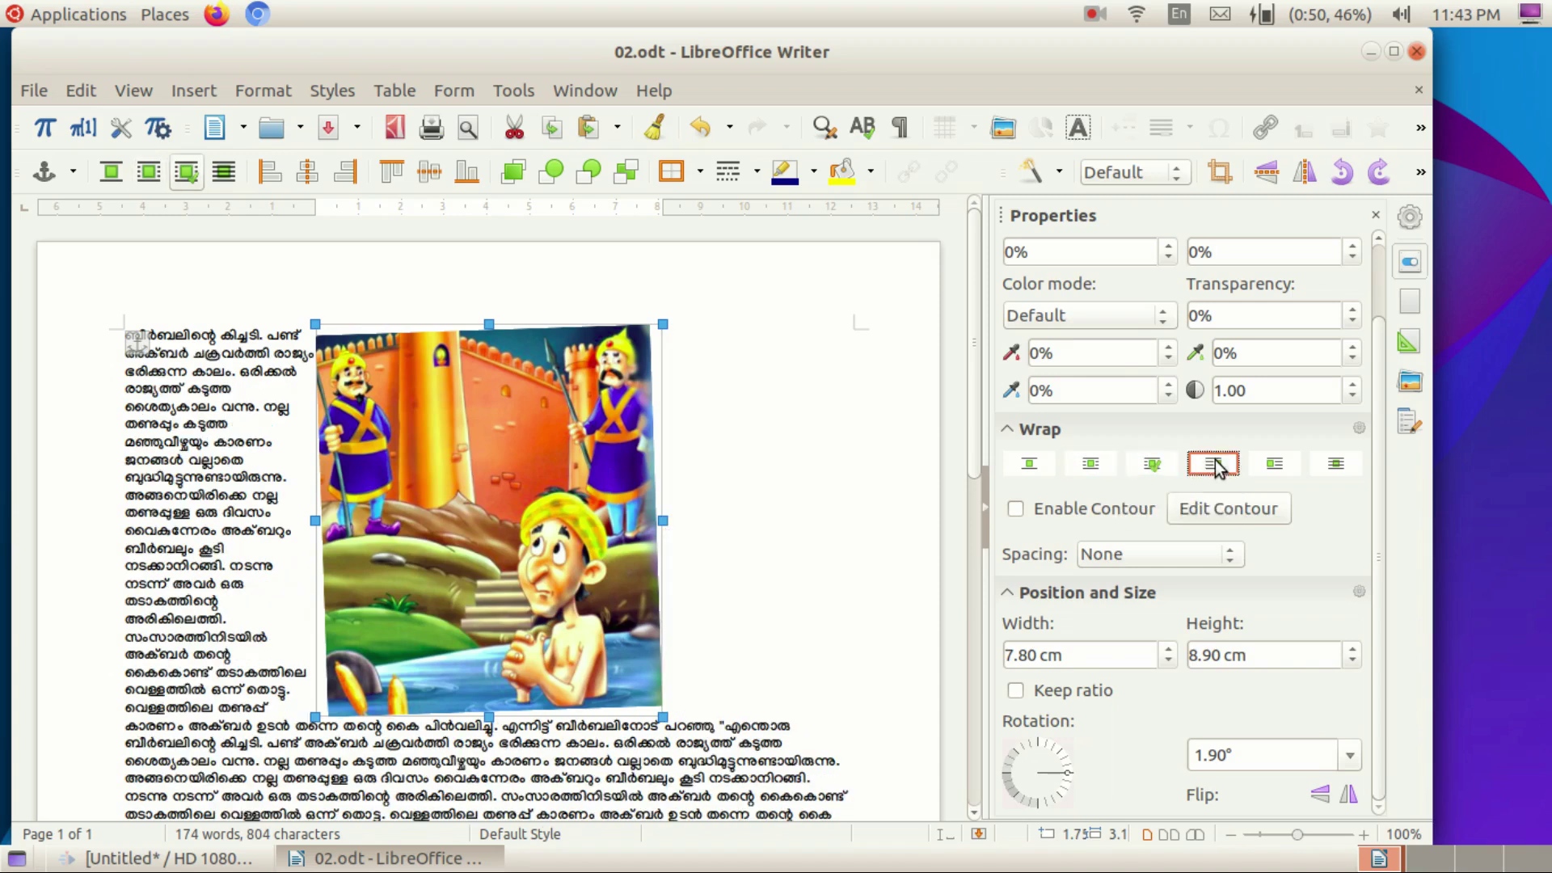
{"action": "left_click", "coordinate": [1271, 466]}
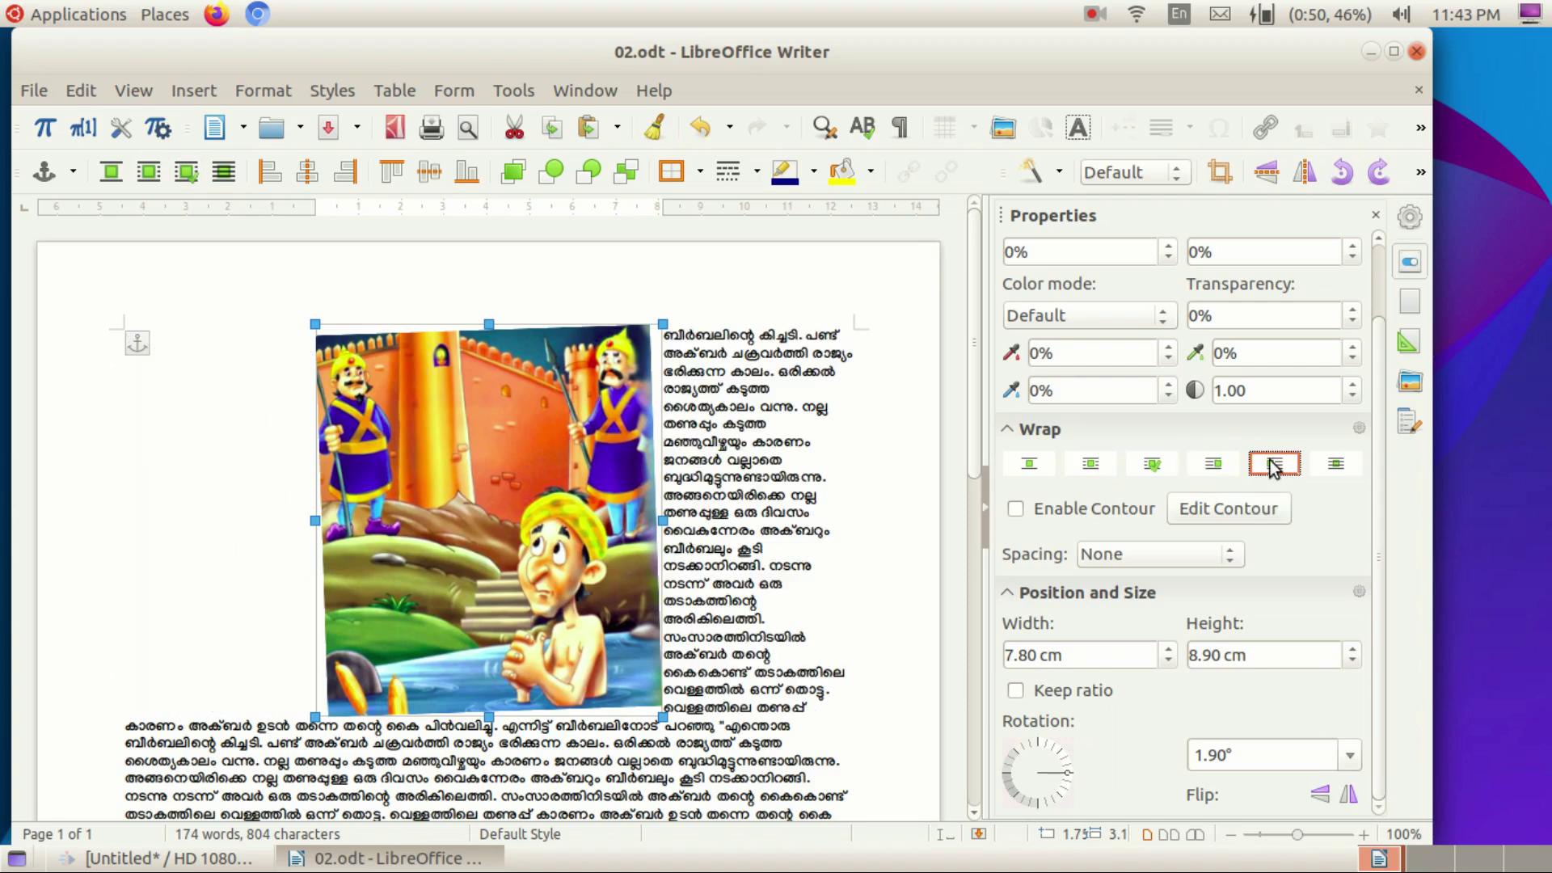
{"action": "left_click", "coordinate": [1335, 469]}
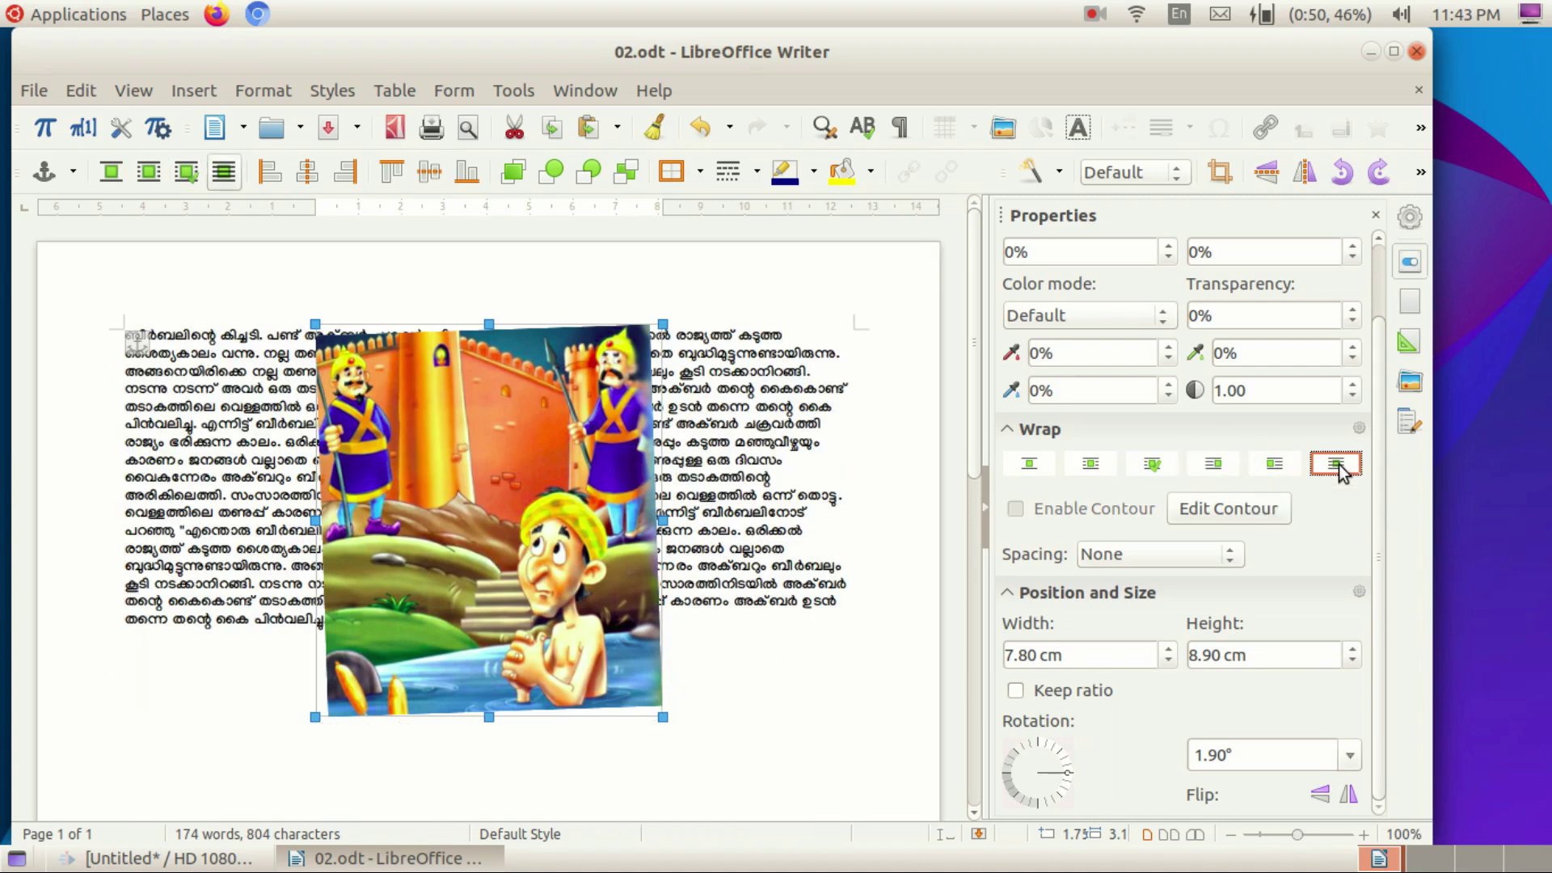
{"action": "left_click", "coordinate": [1091, 466]}
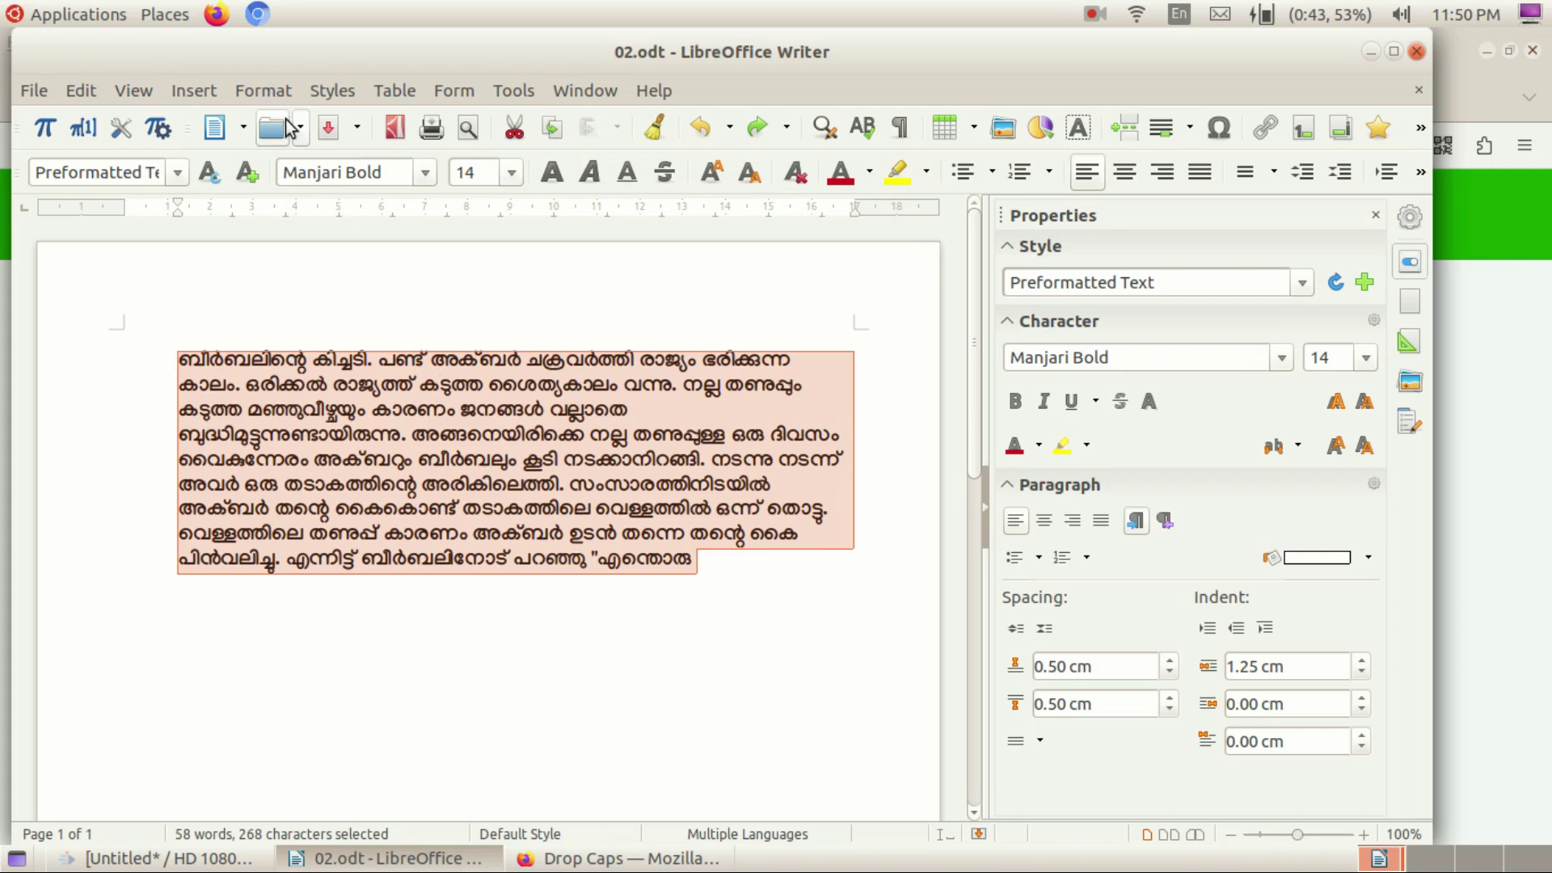
In Format > Paragraph, enable drop caps with two characters.
{"action": "left_click", "coordinate": [277, 94]}
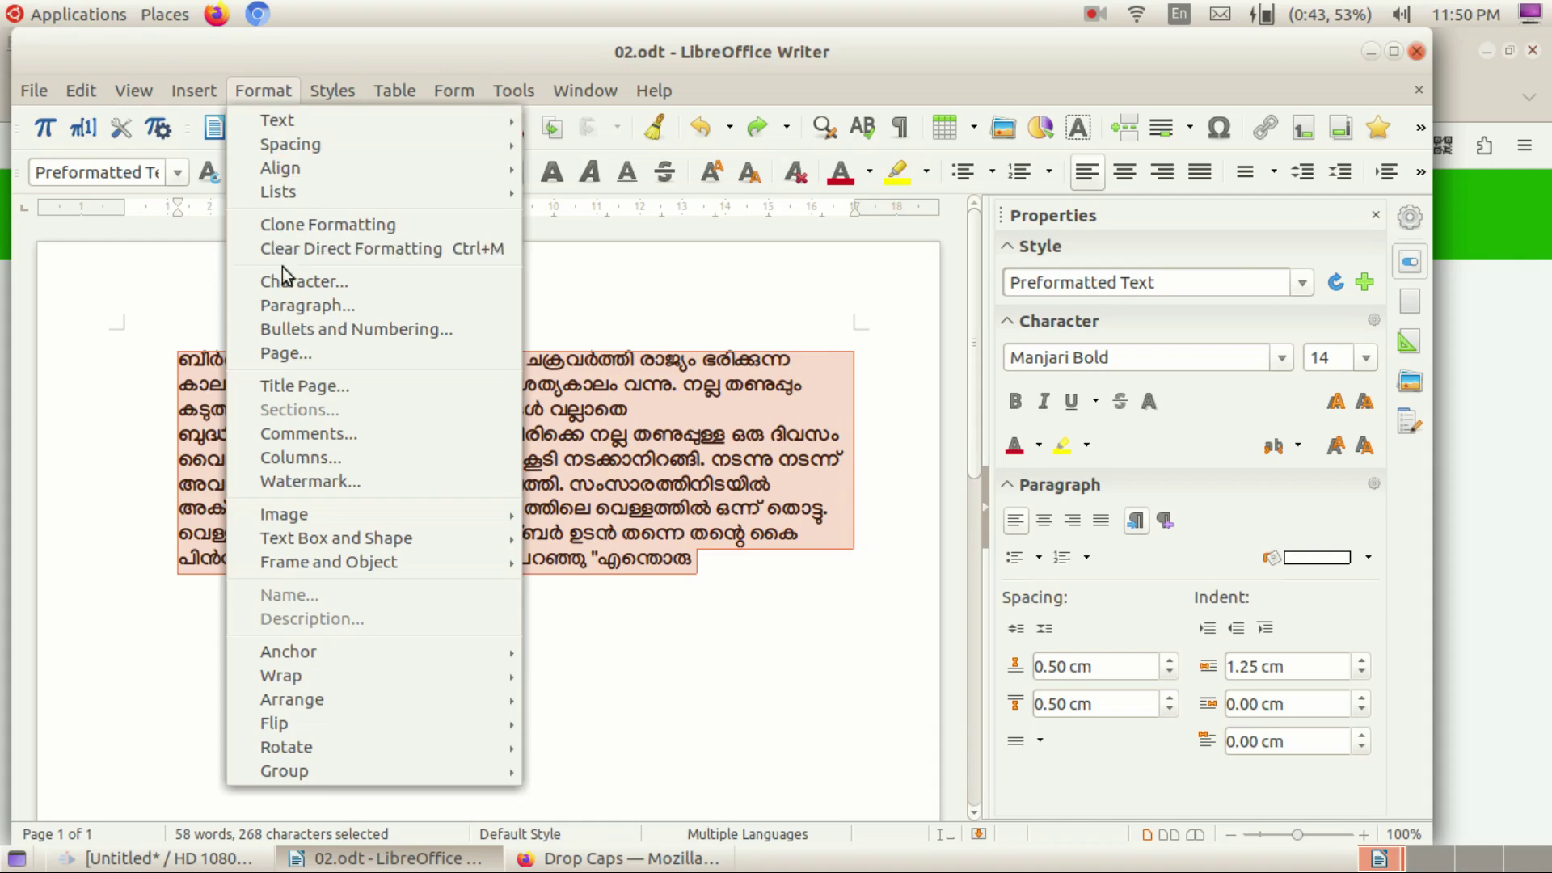
{"action": "left_click", "coordinate": [298, 307]}
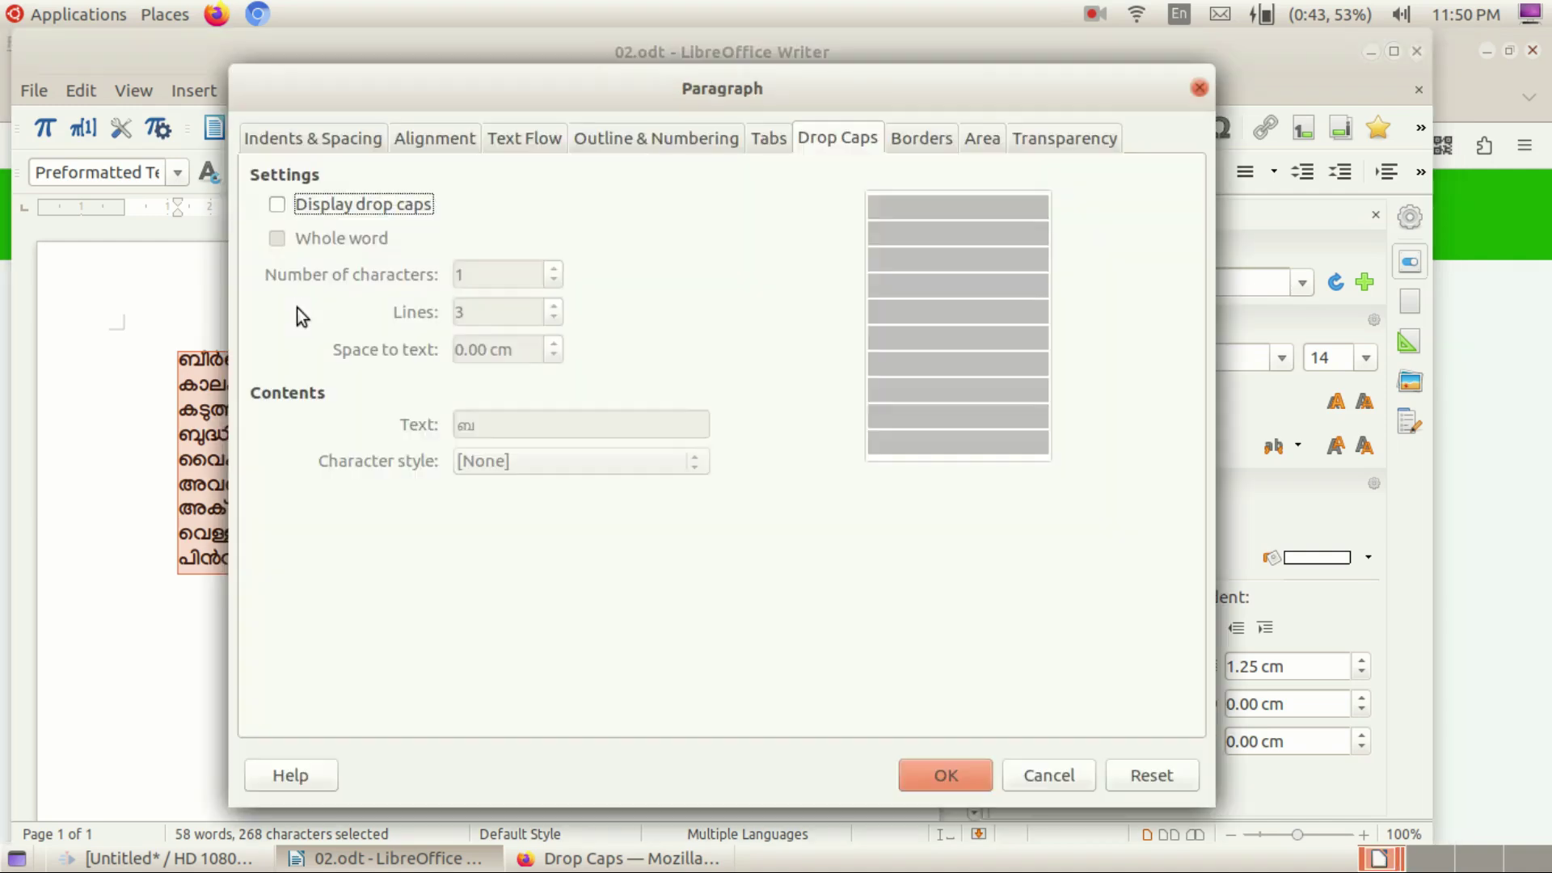
{"action": "left_click", "coordinate": [307, 134]}
{"action": "left_click", "coordinate": [833, 138]}
{"action": "left_click", "coordinate": [279, 205]}
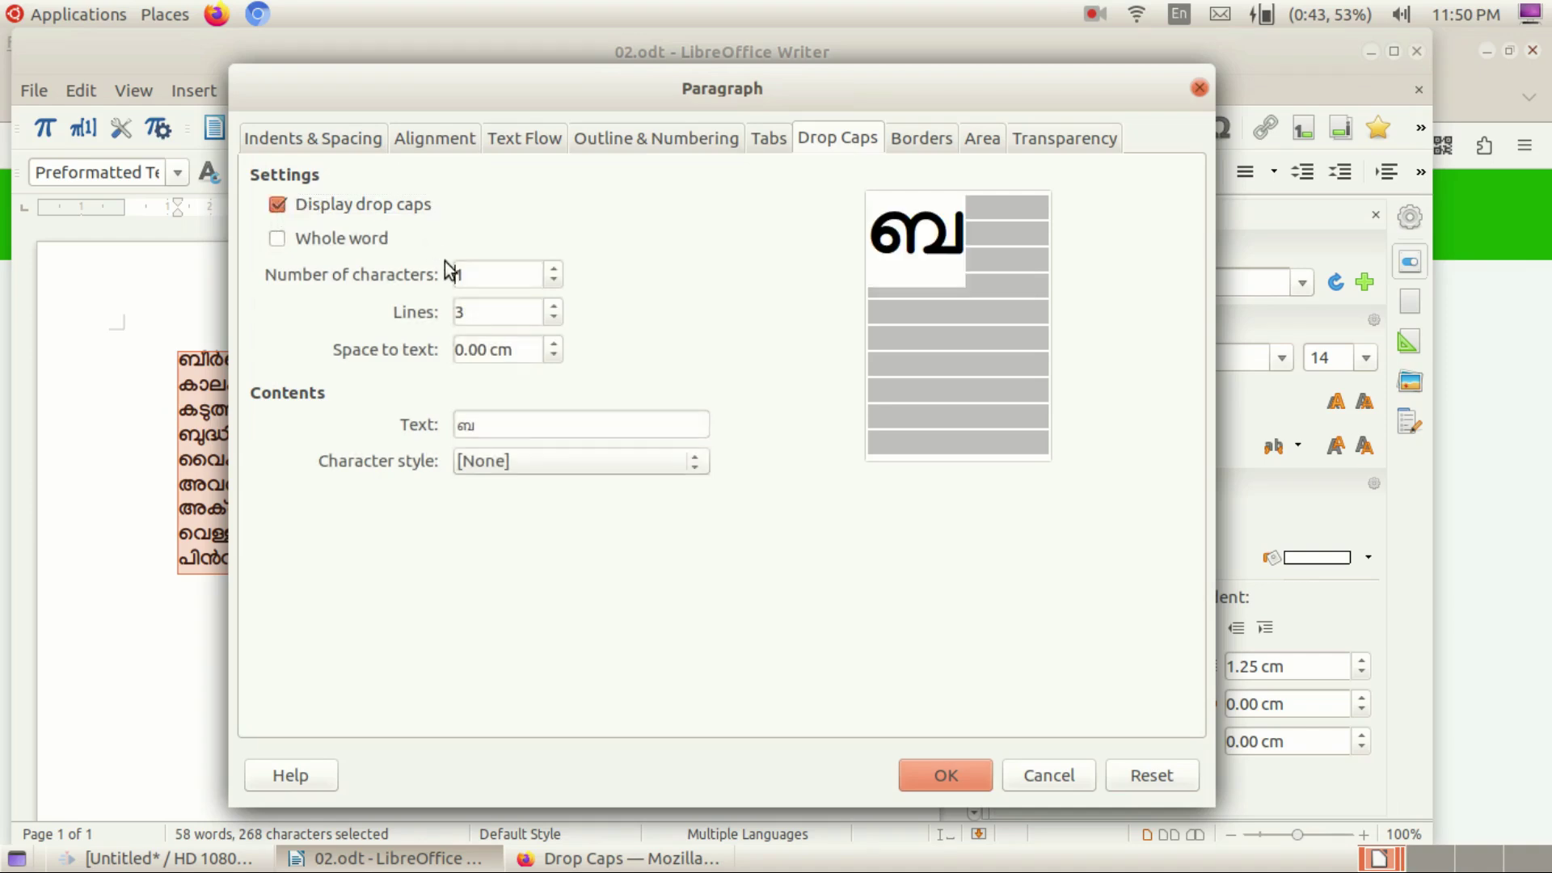
{"action": "left_click", "coordinate": [555, 271]}
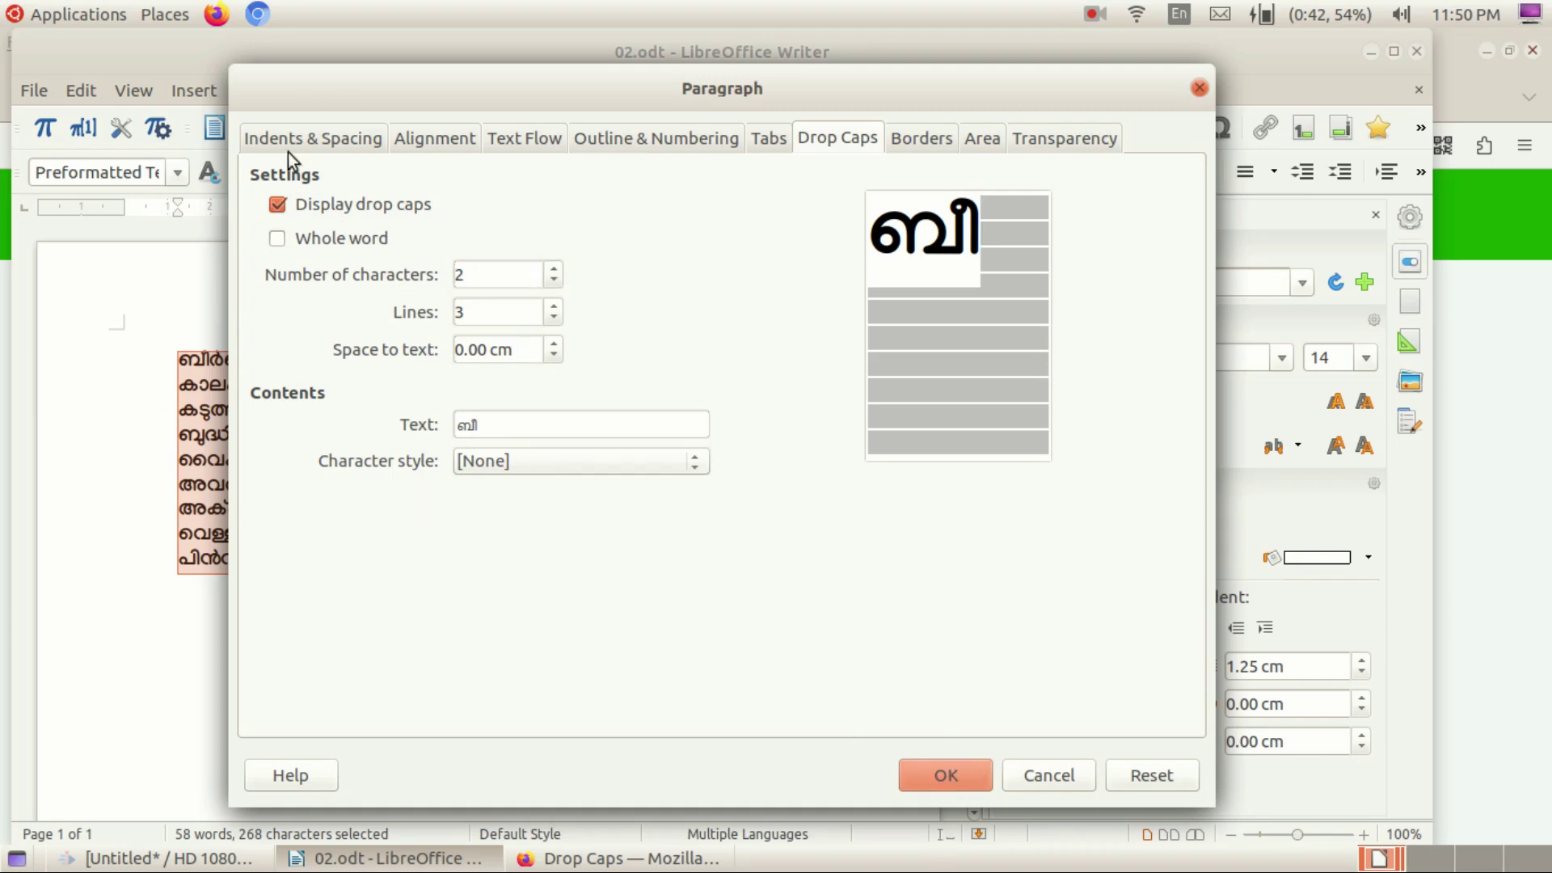
Look through the other Paragraph dialog tabs, then return to Drop Caps and apply.
{"action": "left_click", "coordinate": [321, 149]}
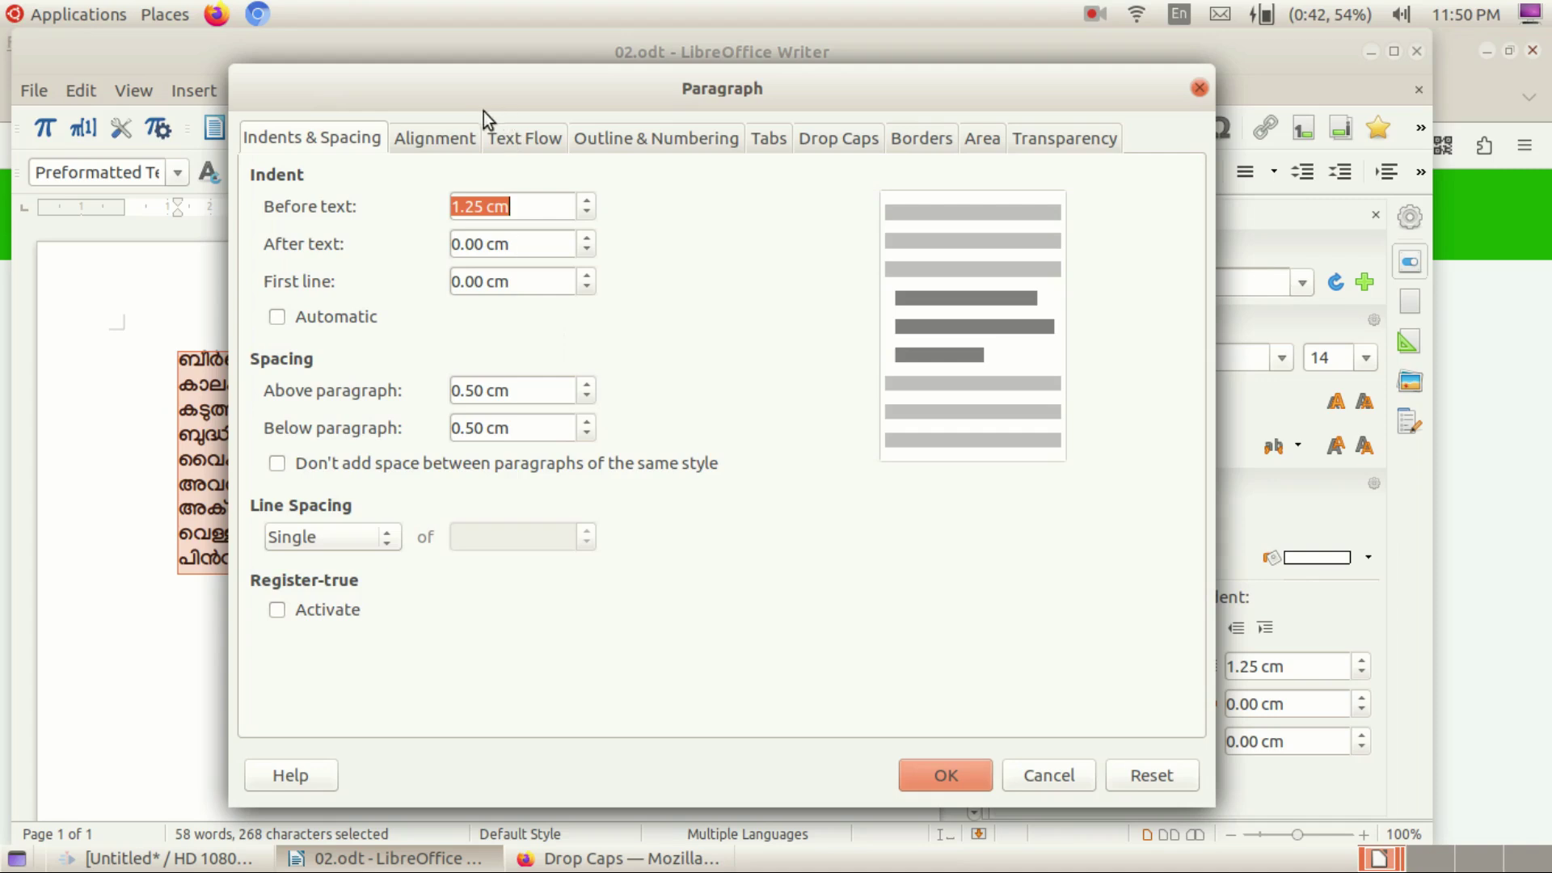
{"action": "left_click", "coordinate": [453, 139]}
{"action": "left_click", "coordinate": [532, 137]}
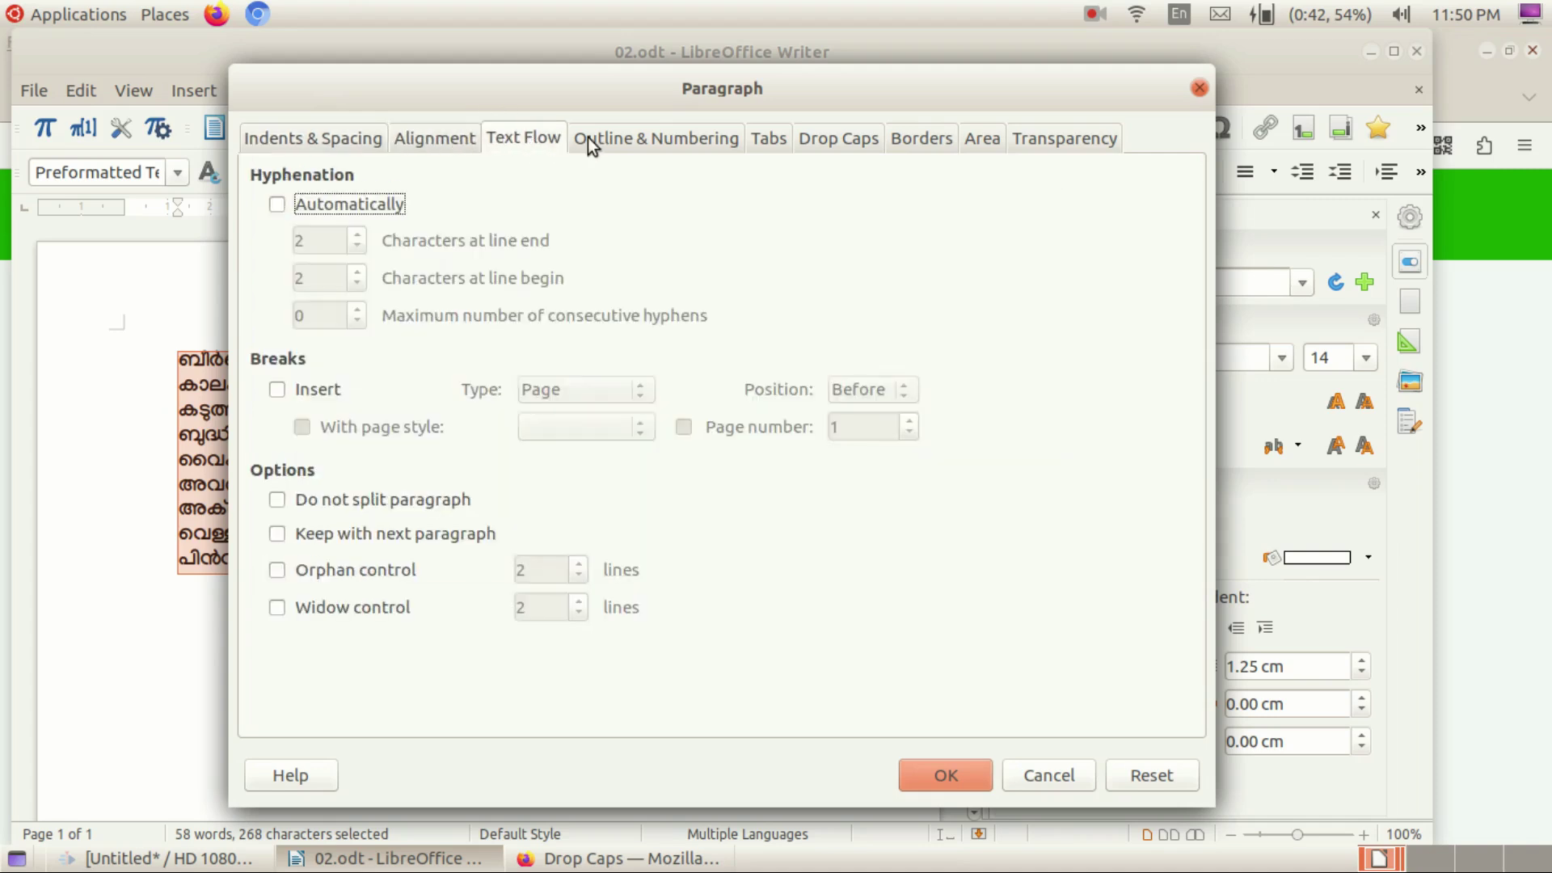
{"action": "left_click", "coordinate": [615, 137]}
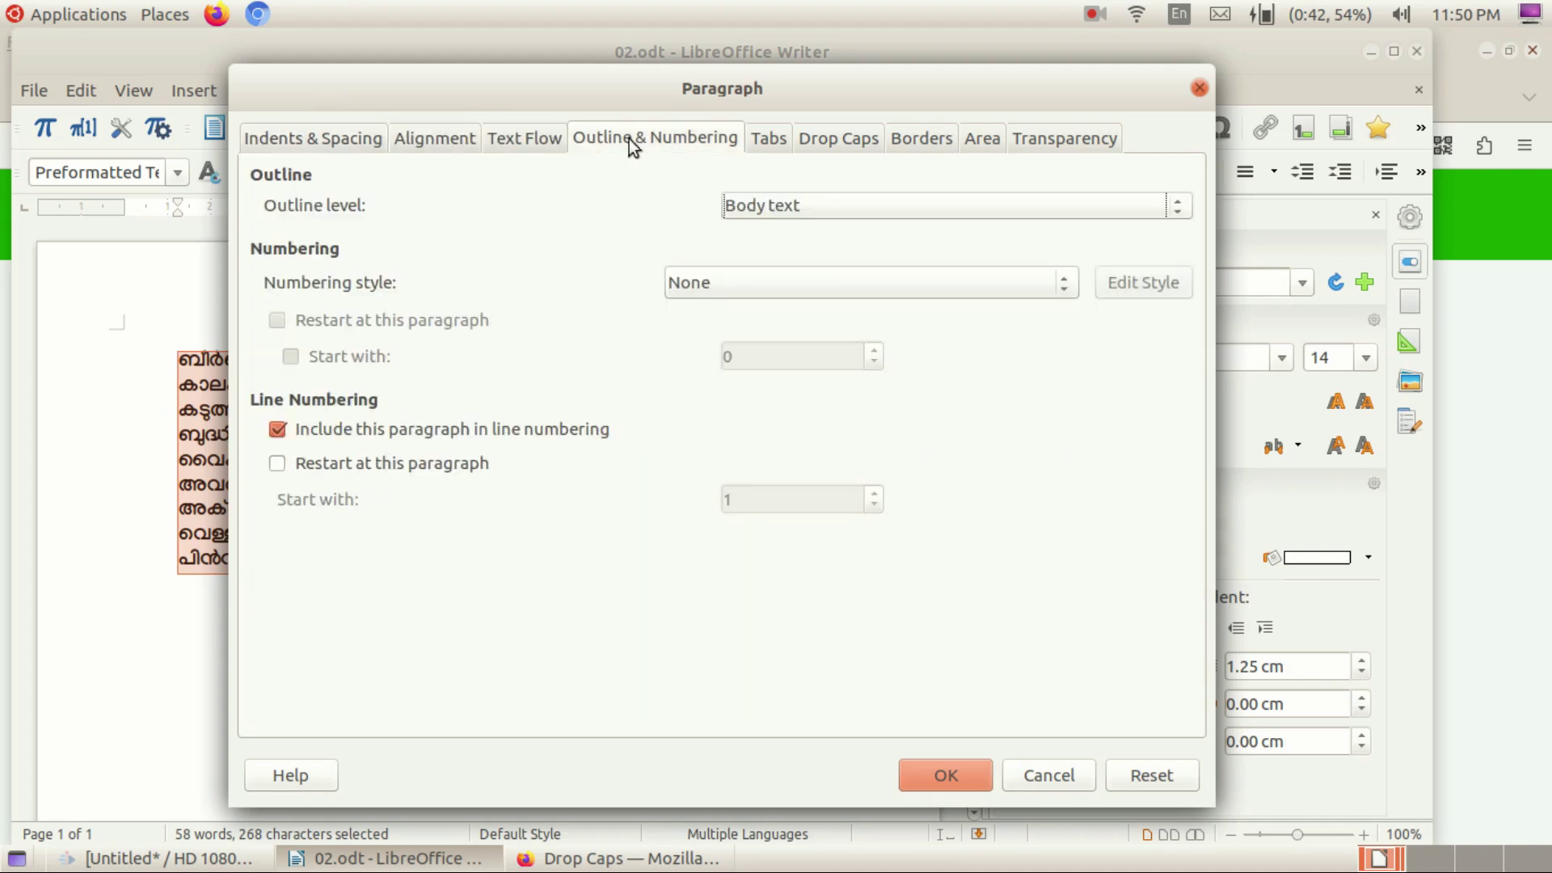
{"action": "left_click", "coordinate": [752, 139]}
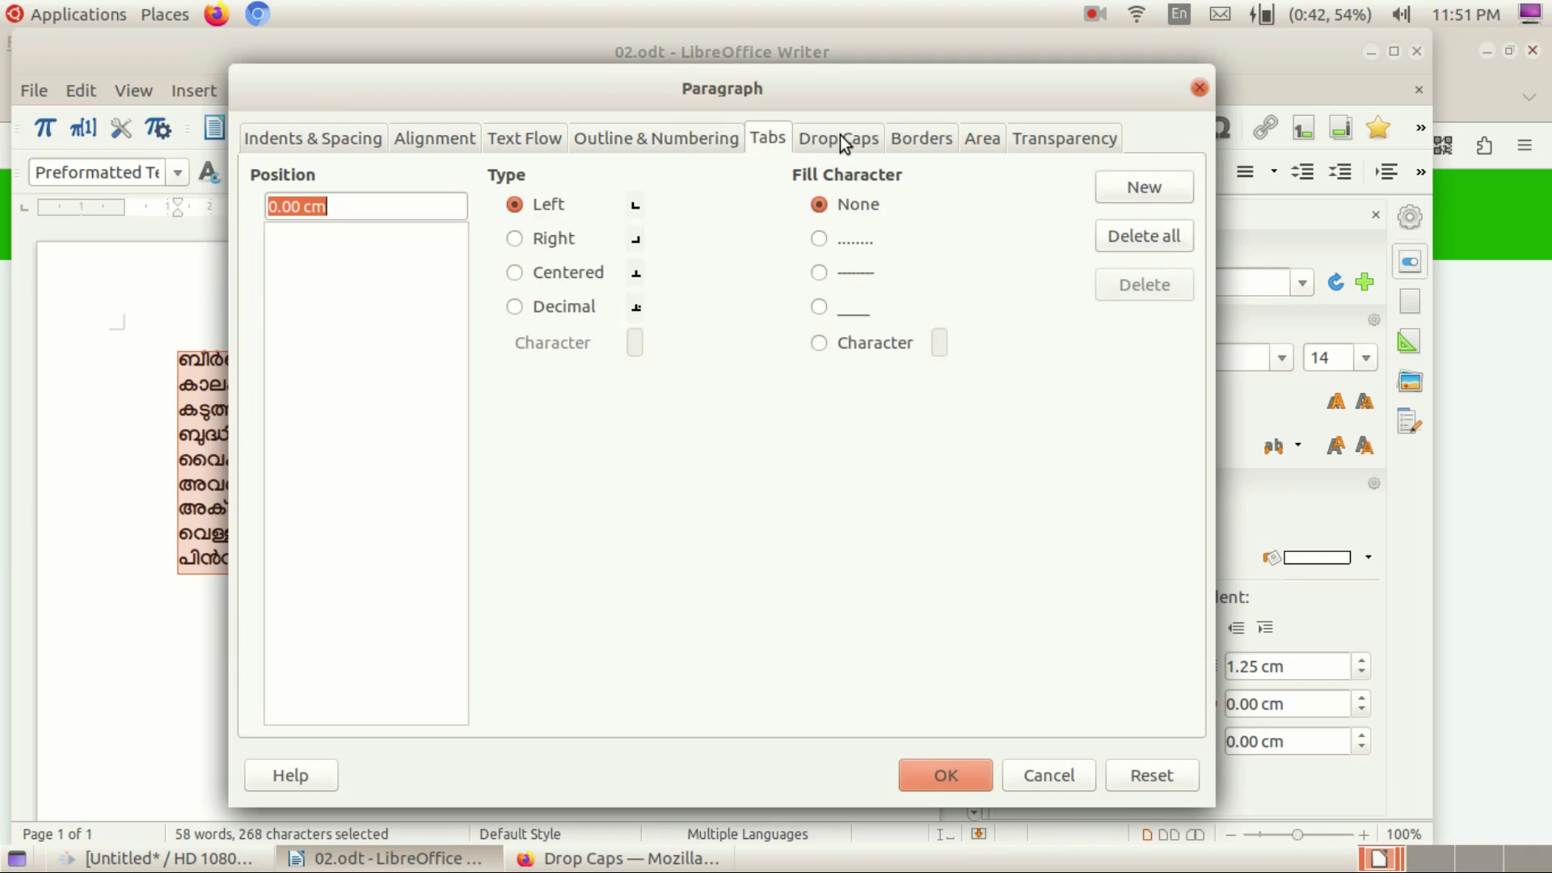
{"action": "left_click", "coordinate": [930, 137]}
{"action": "left_click", "coordinate": [978, 139]}
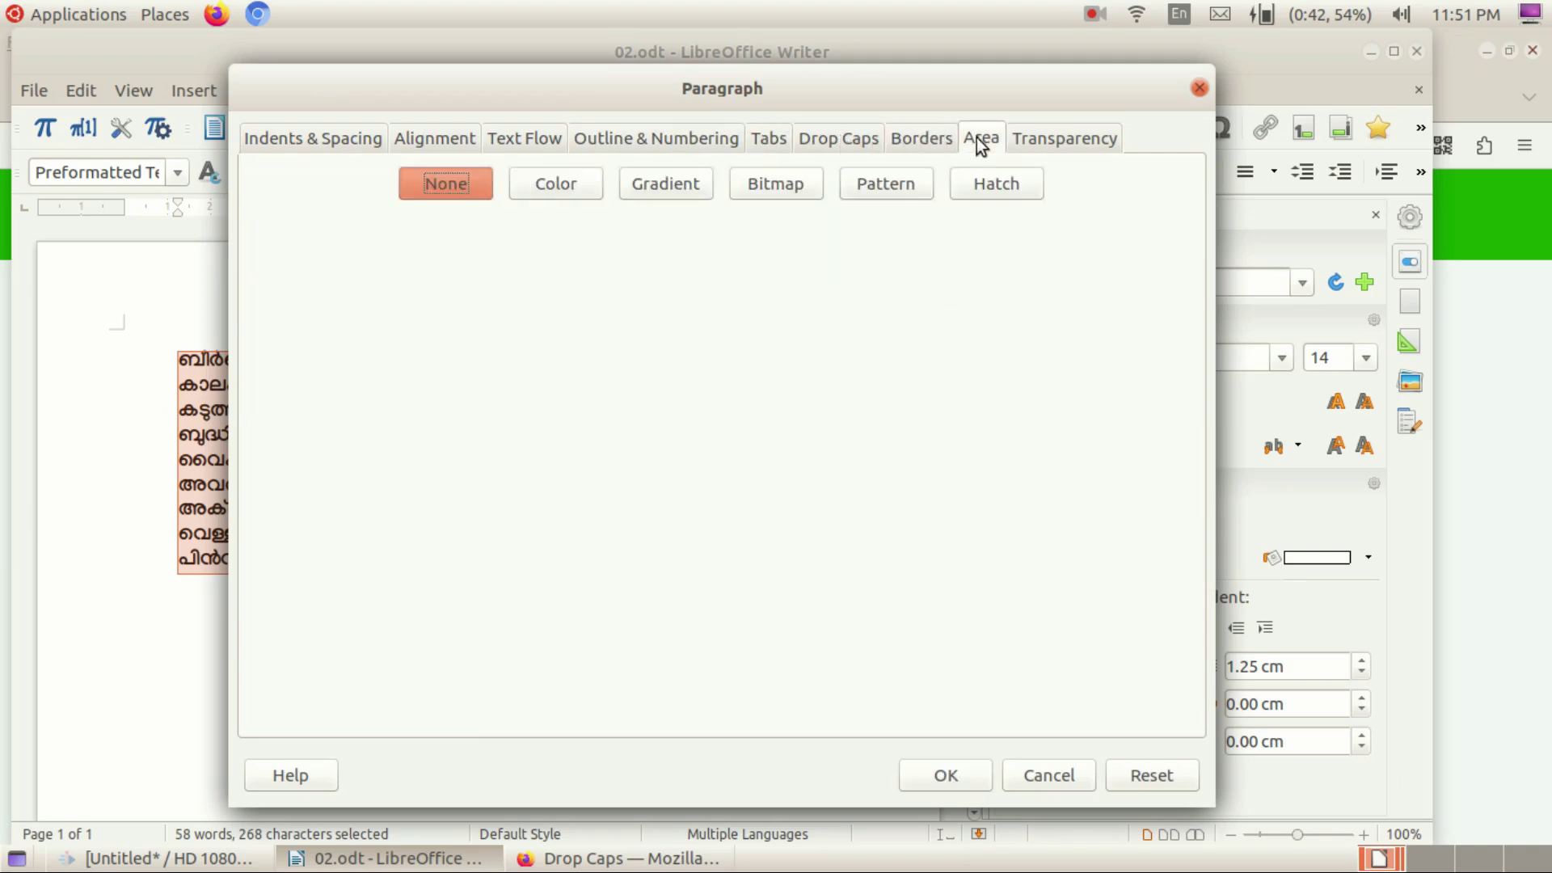
{"action": "left_click", "coordinate": [852, 149]}
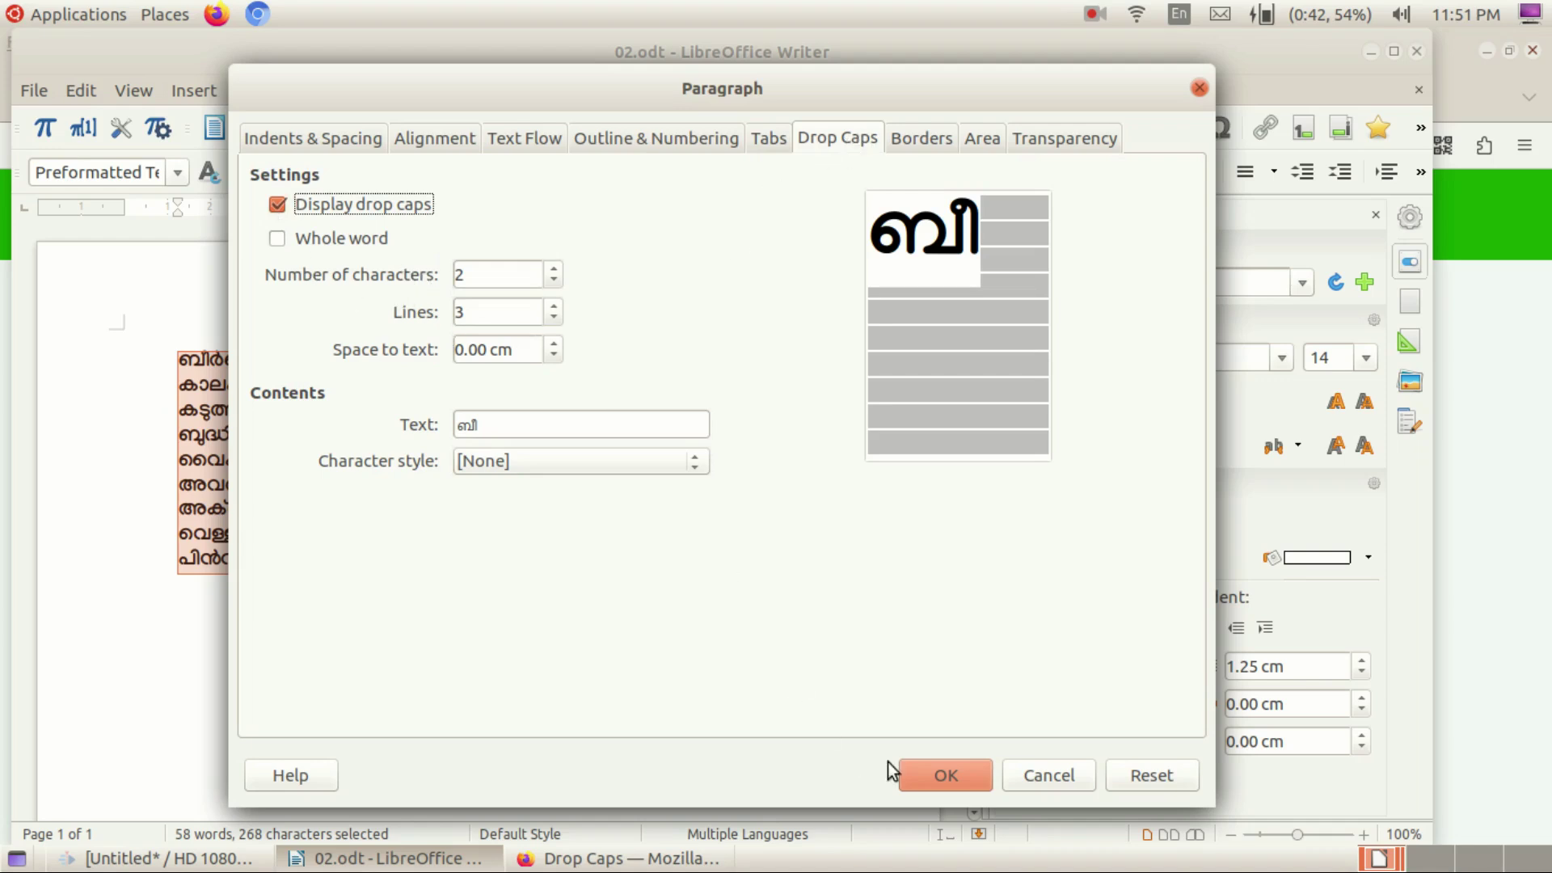
{"action": "left_click", "coordinate": [946, 776]}
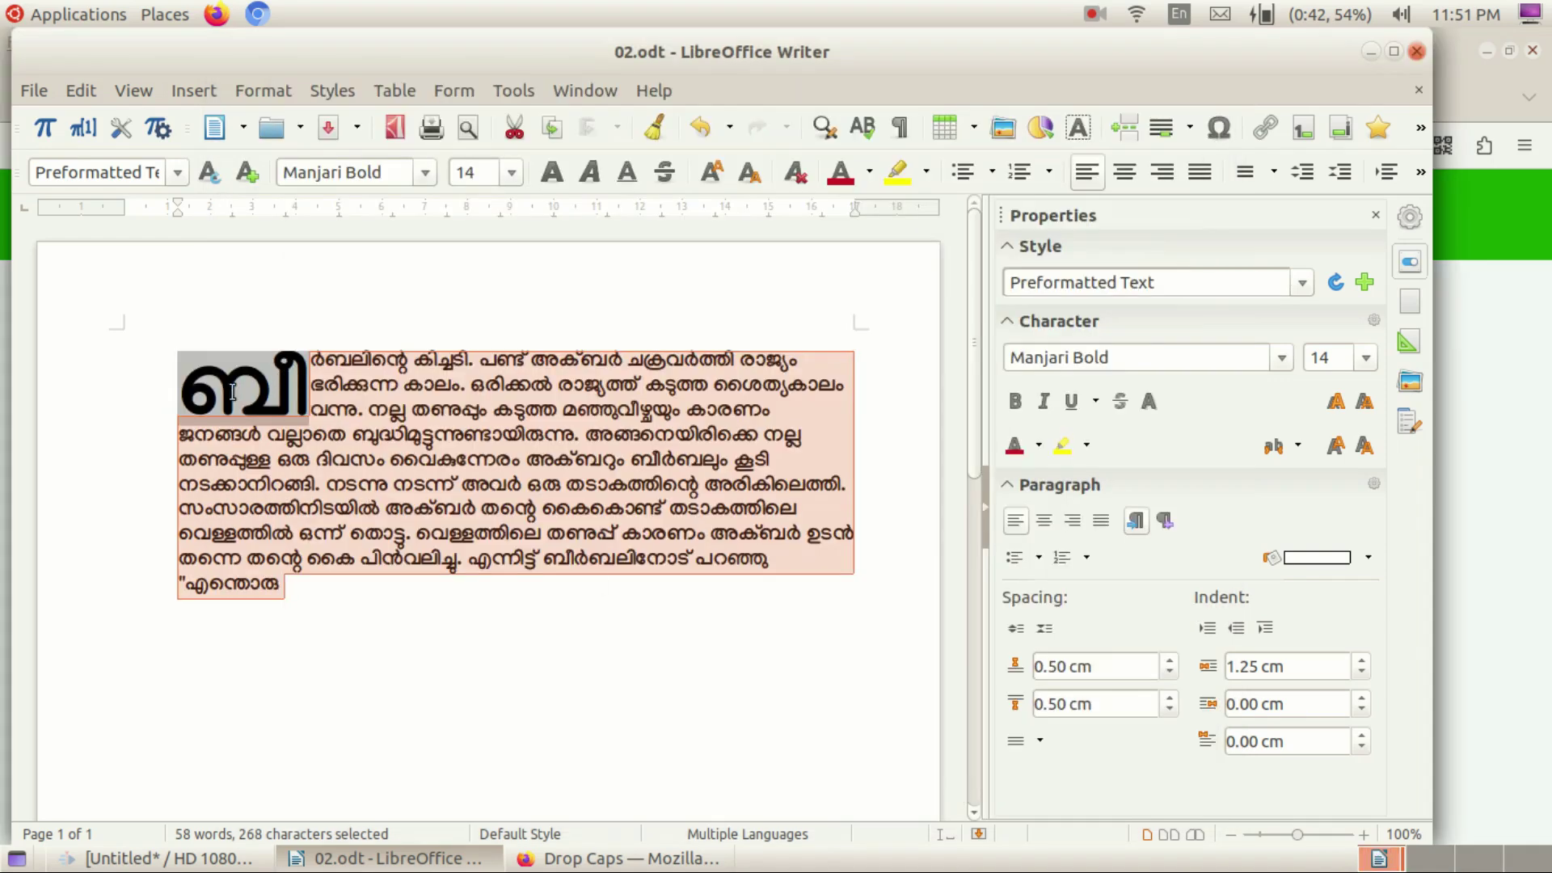